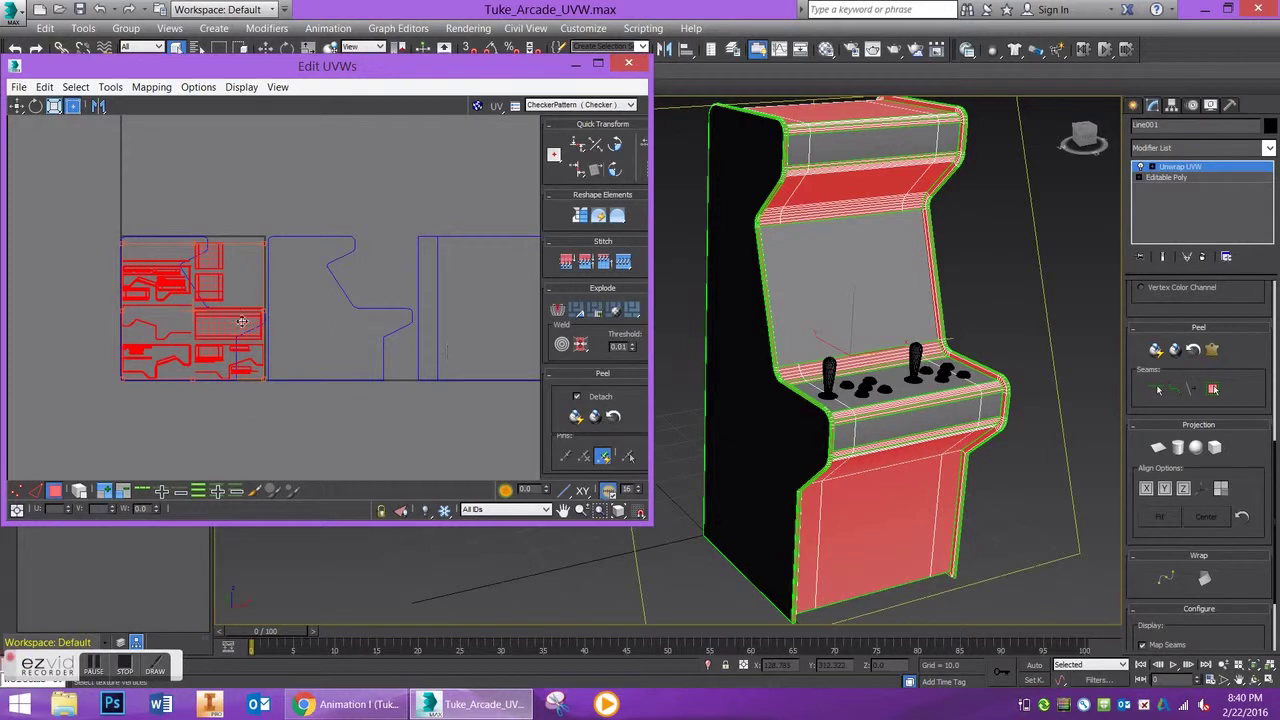
Step: Move the selected group of packed small UV shells straight up so it sits just above the UV tile
drag(228, 325, 237, 181)
key(ctrl+z)
drag(212, 325, 214, 173)
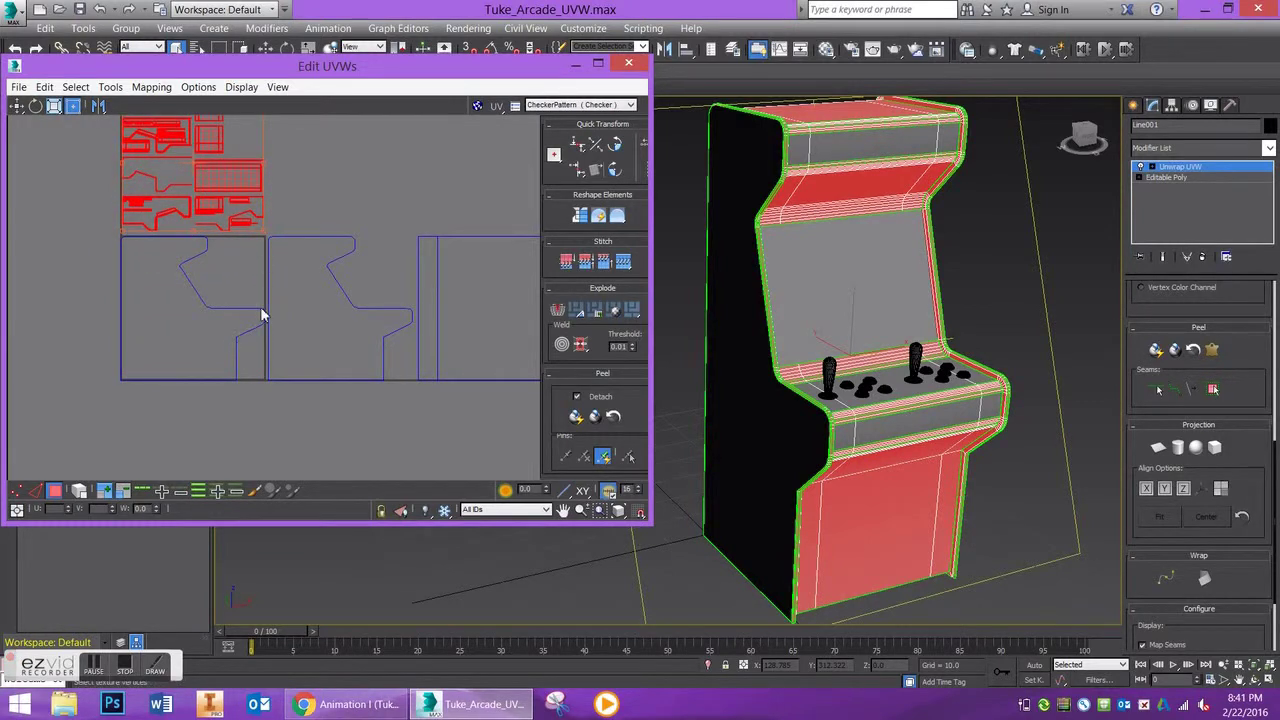
scroll(251, 365, down, 5)
scroll(224, 360, up, 2)
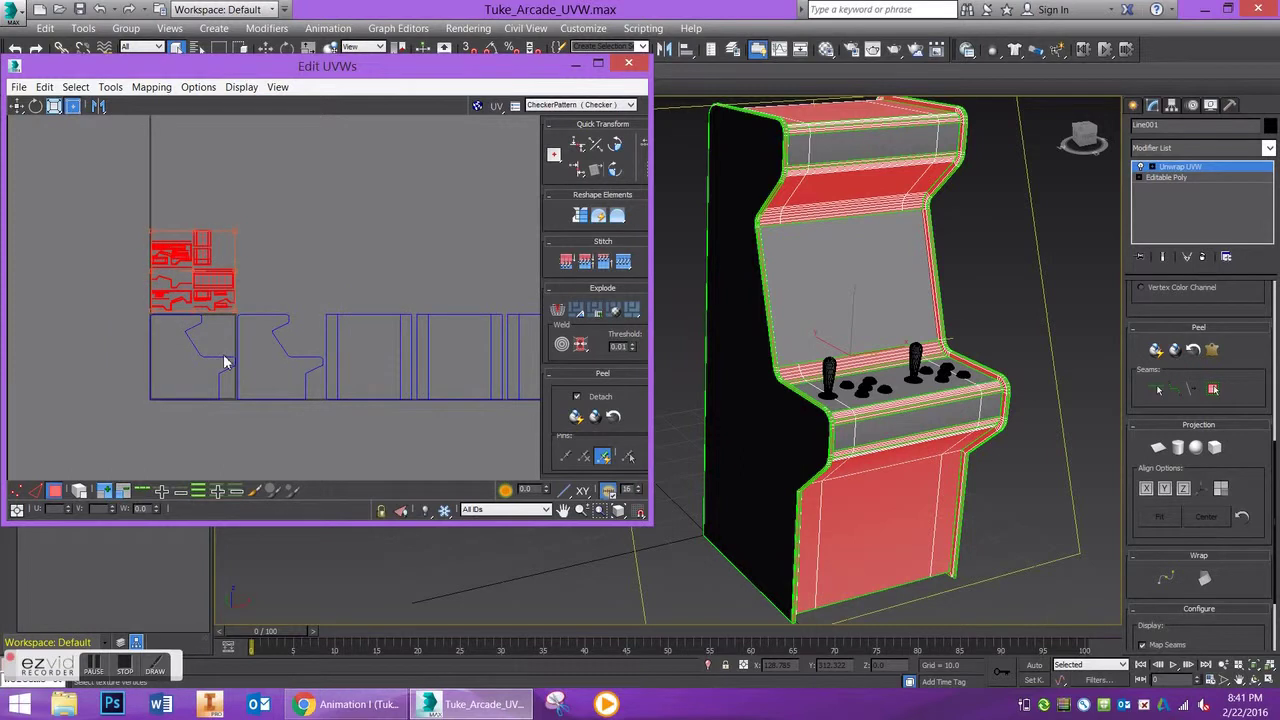
Step: Select the large UV shells one by one to identify their cabinet parts, ending with the first side panel
click(198, 356)
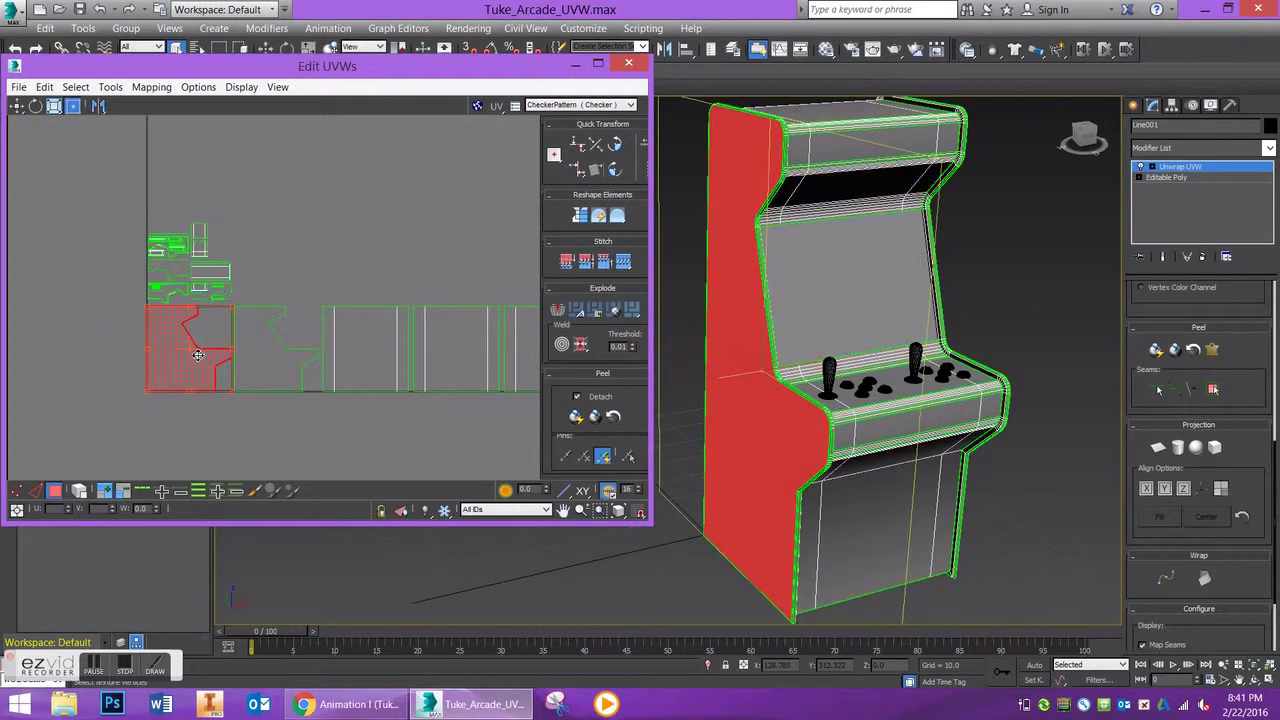
click(246, 340)
click(344, 347)
click(448, 329)
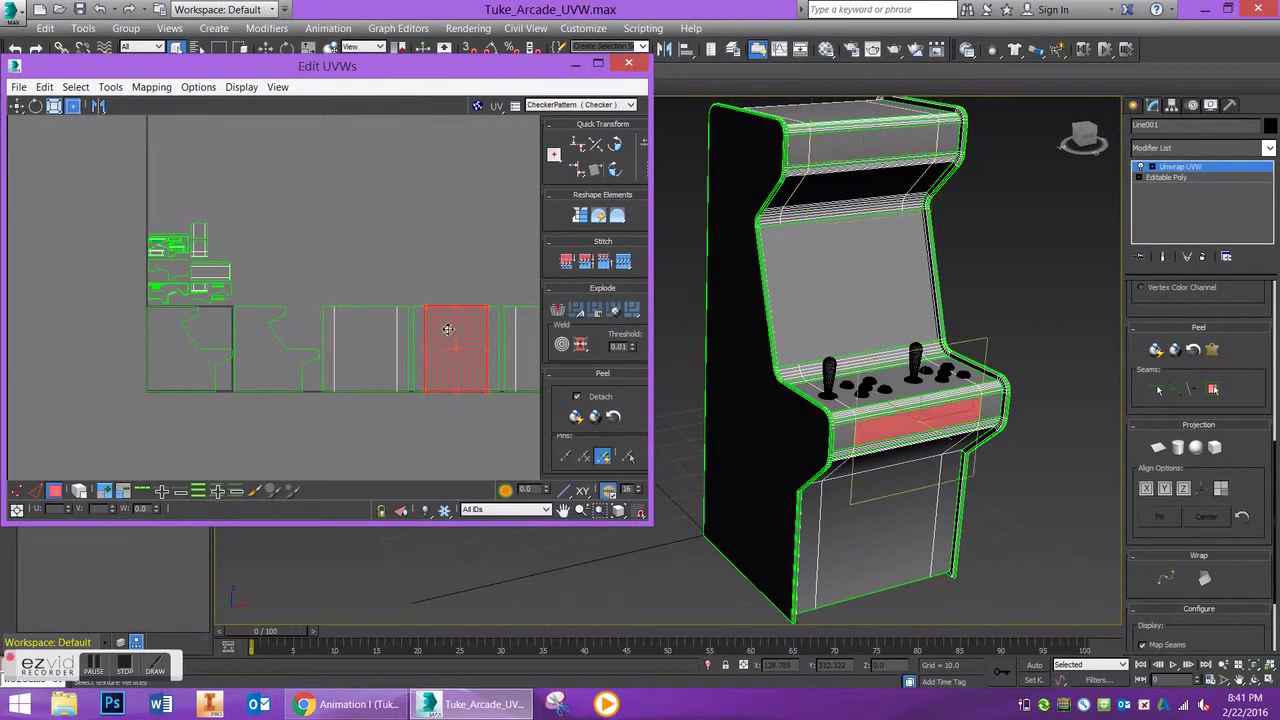
click(520, 350)
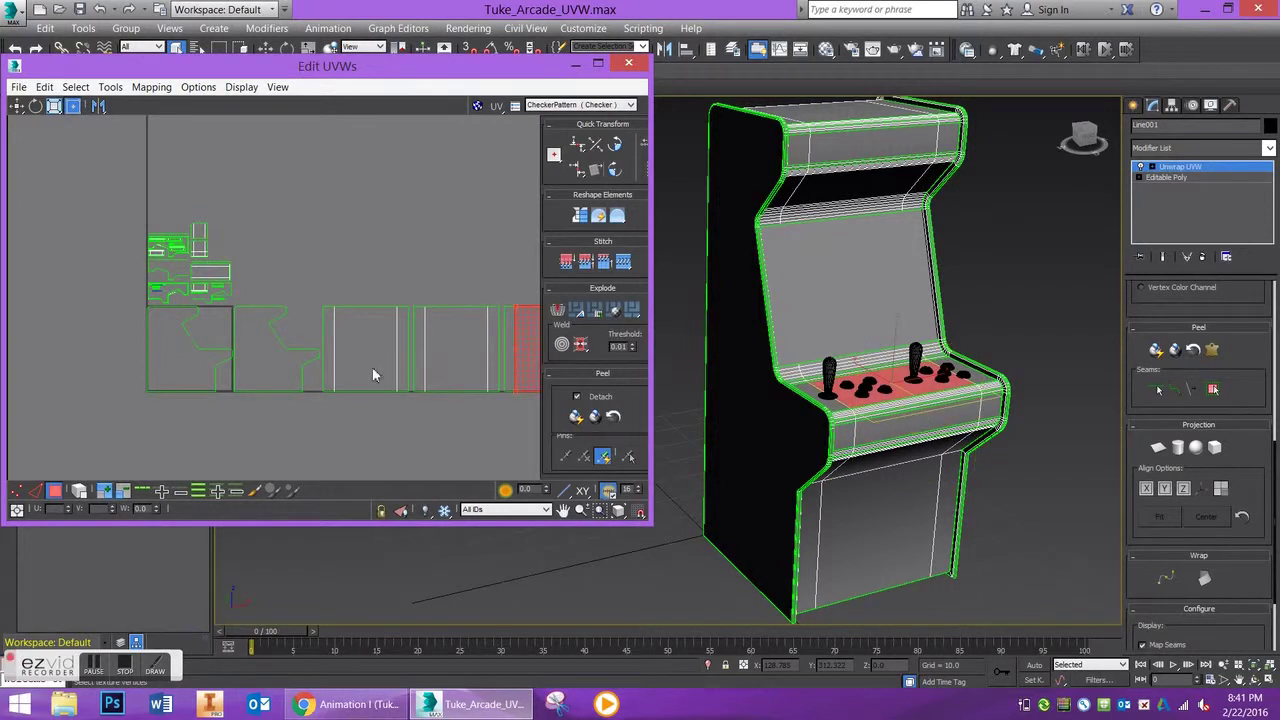
click(210, 361)
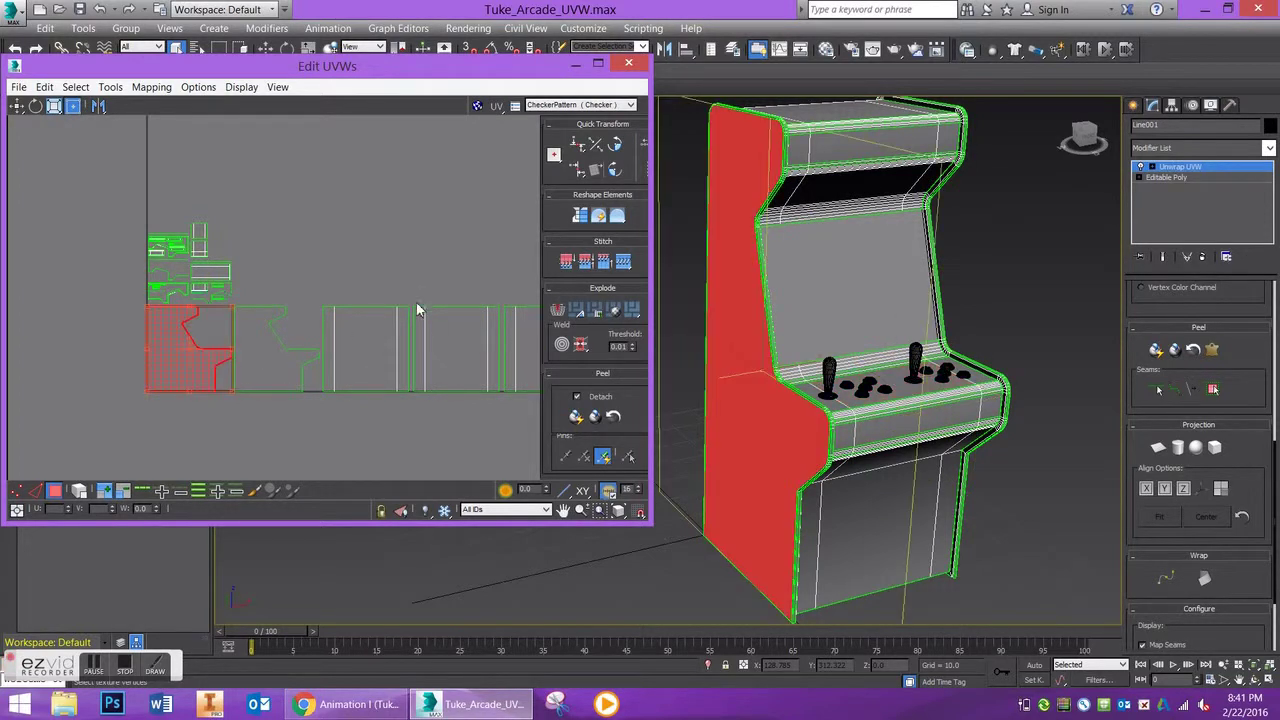
mouse_move(729, 275)
alt+middle_down()
mouse_move(760, 283)
mouse_move(740, 270)
alt+middle_up()
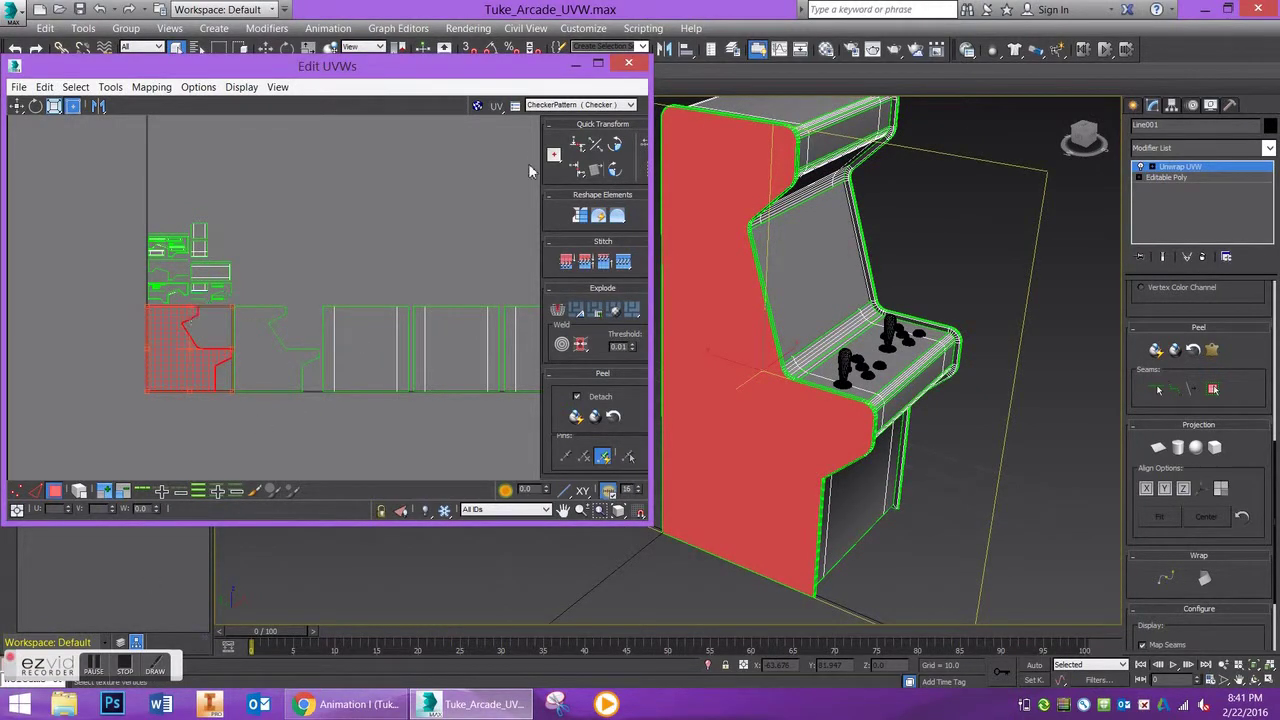
Step: Display the CheckerPattern texture on the arcade cabinet and examine it on the selected side panel
click(546, 106)
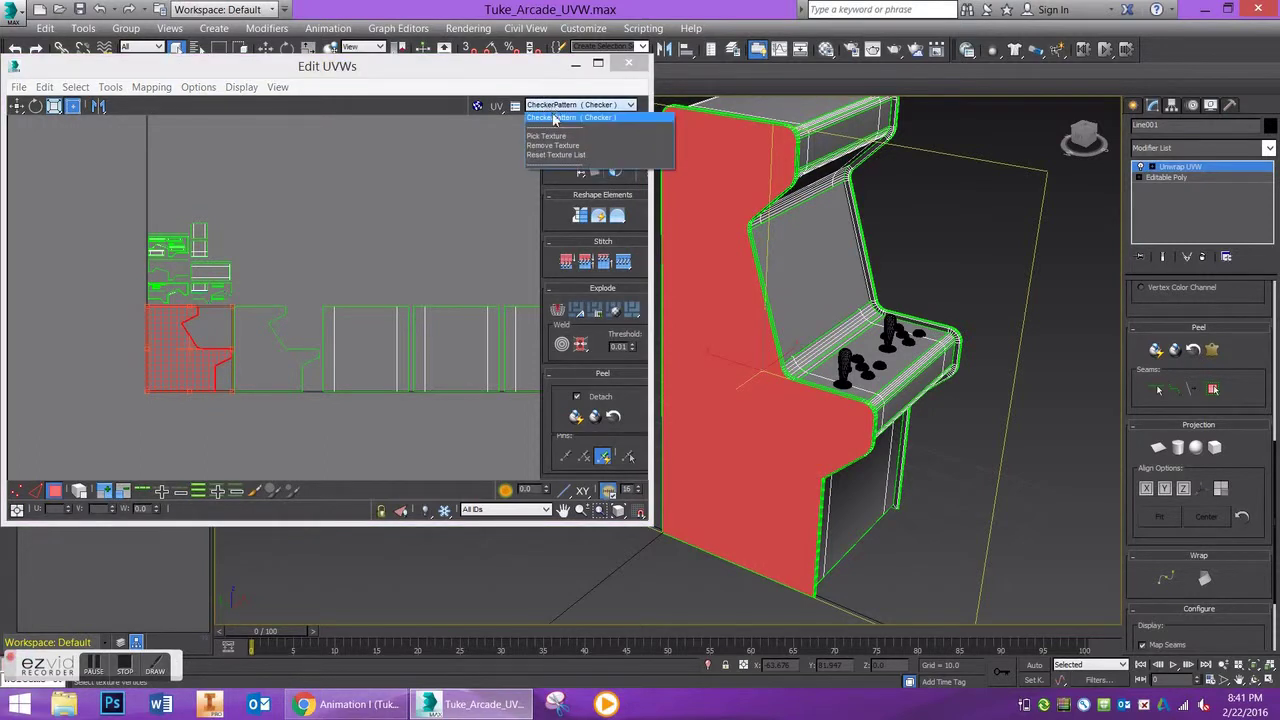
click(560, 117)
middle_drag(687, 203, 738, 200)
mouse_move(751, 313)
alt+middle_down()
mouse_move(851, 337)
mouse_move(857, 360)
mouse_move(740, 343)
mouse_move(662, 310)
mouse_move(600, 320)
mouse_move(711, 317)
mouse_move(717, 409)
mouse_move(760, 303)
mouse_move(754, 323)
alt+middle_up()
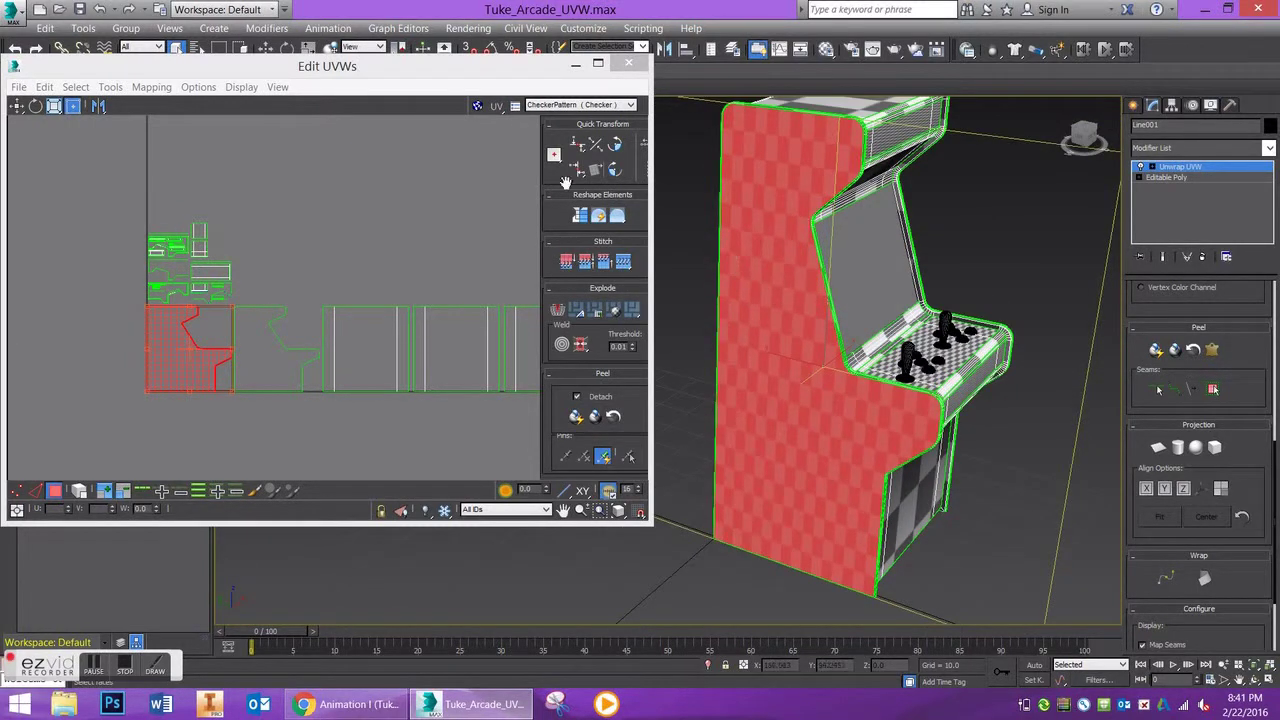
alt+middle_drag(772, 314, 768, 312)
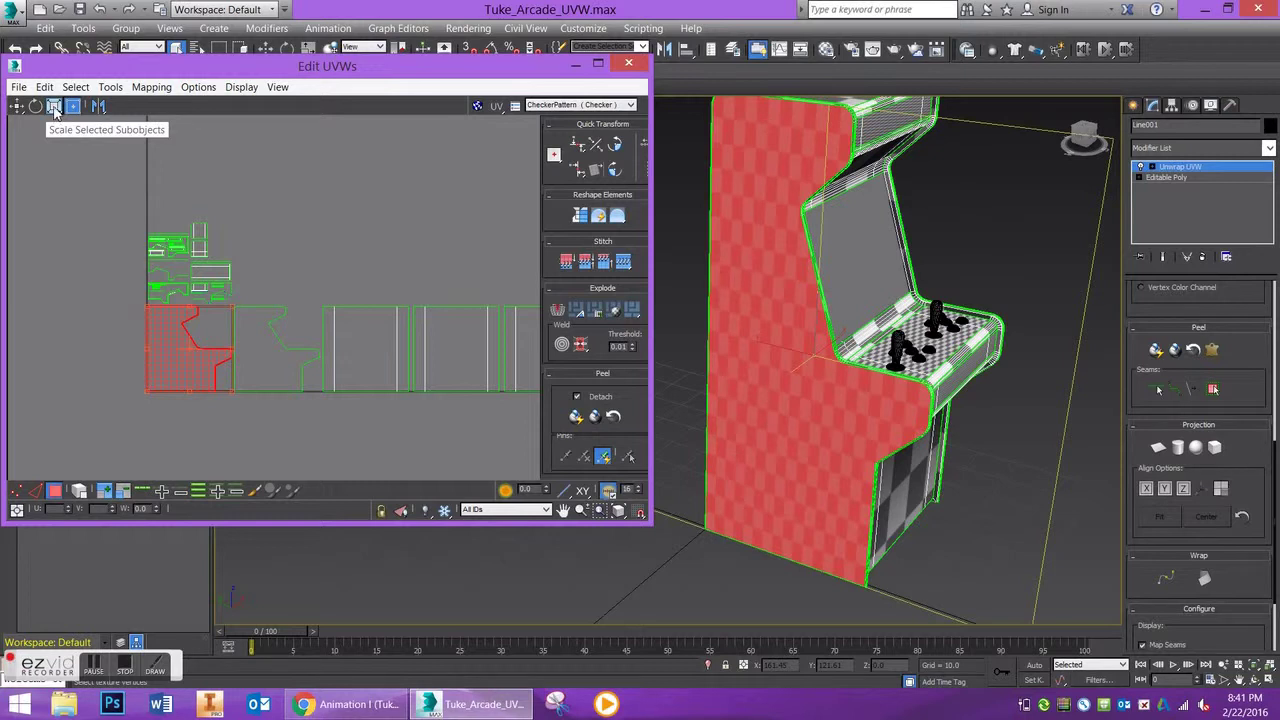
Step: Scale the selected side panel's UV shell horizontally to about half its width so the checker squares look even
click(54, 107)
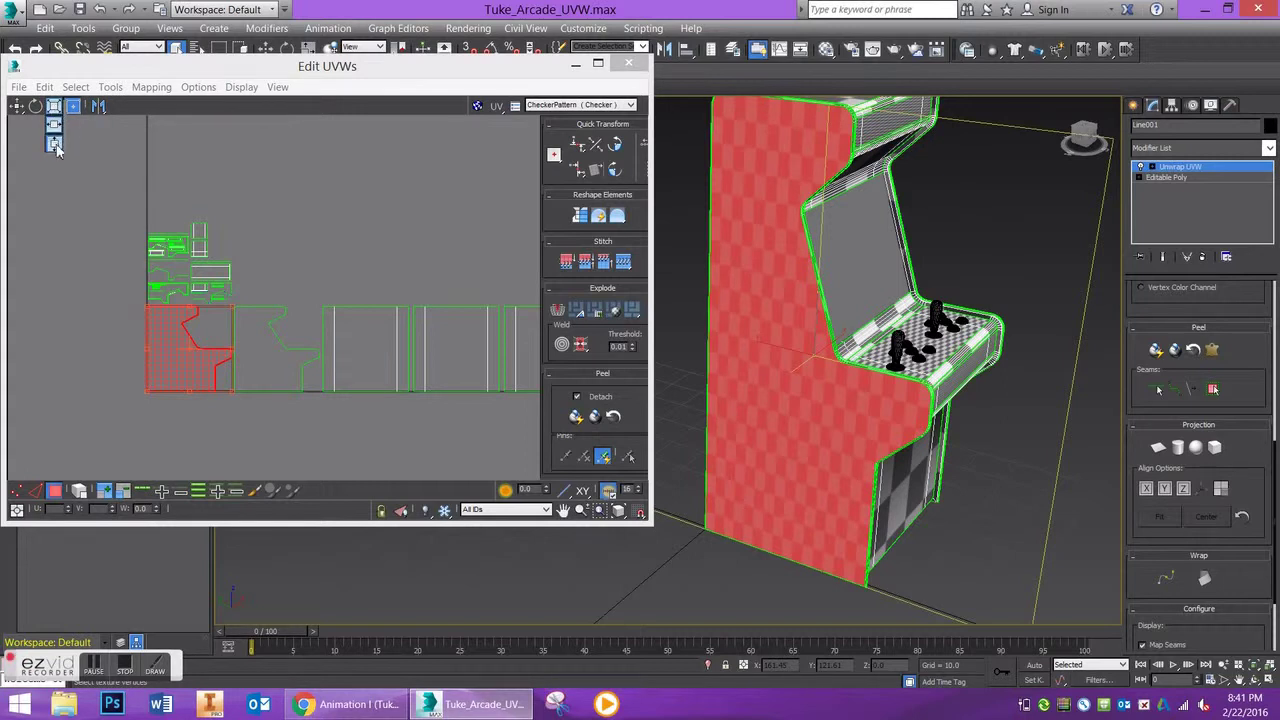
drag(54, 142, 54, 143)
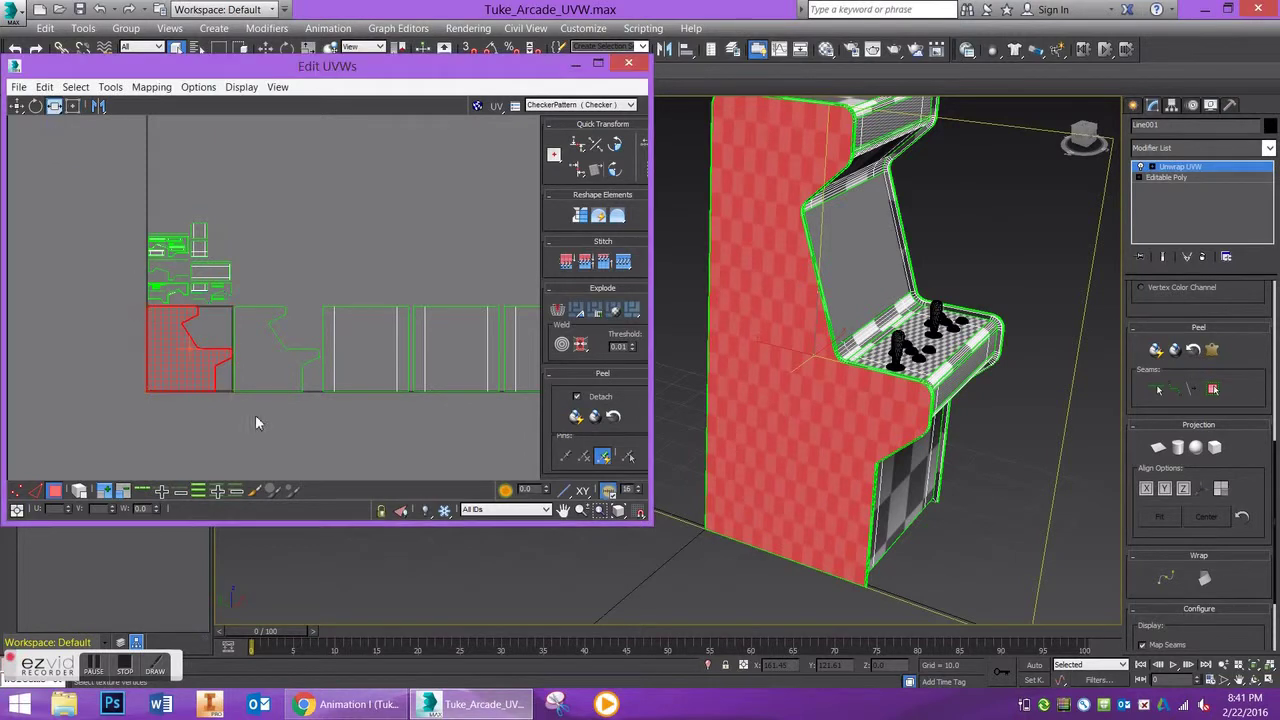
scroll(166, 331, up, 3)
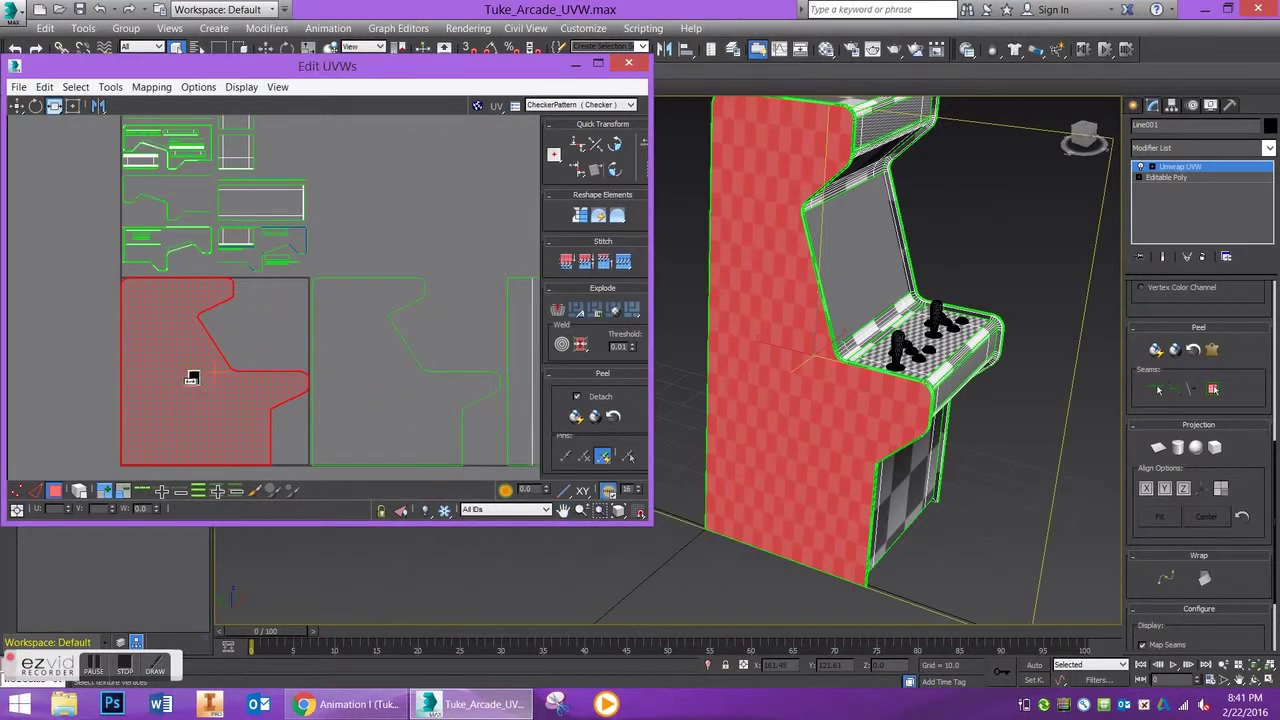
mouse_move(194, 387)
mouse_down()
mouse_move(228, 385)
mouse_move(162, 379)
mouse_move(176, 380)
mouse_up()
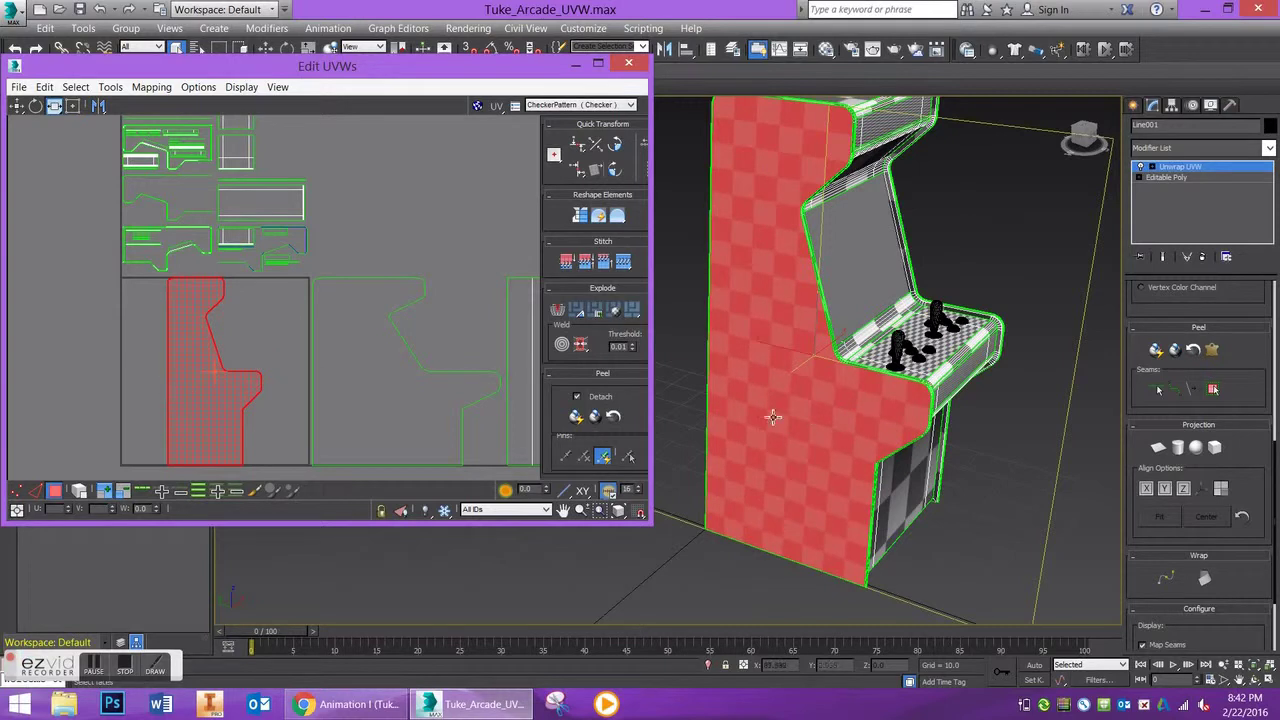
Step: Narrow the opposite side panel's UV shell horizontally to about half its width, matching the first side panel
alt+middle_drag(799, 398, 430, 370)
click(414, 366)
mouse_move(372, 370)
mouse_down()
mouse_move(397, 374)
mouse_move(337, 354)
mouse_move(353, 366)
mouse_up()
scroll(437, 385, down, 3)
Step: Select all three parts of the upper marquee's UV shell and scale them vertically to about one fifth of their height
click(415, 362)
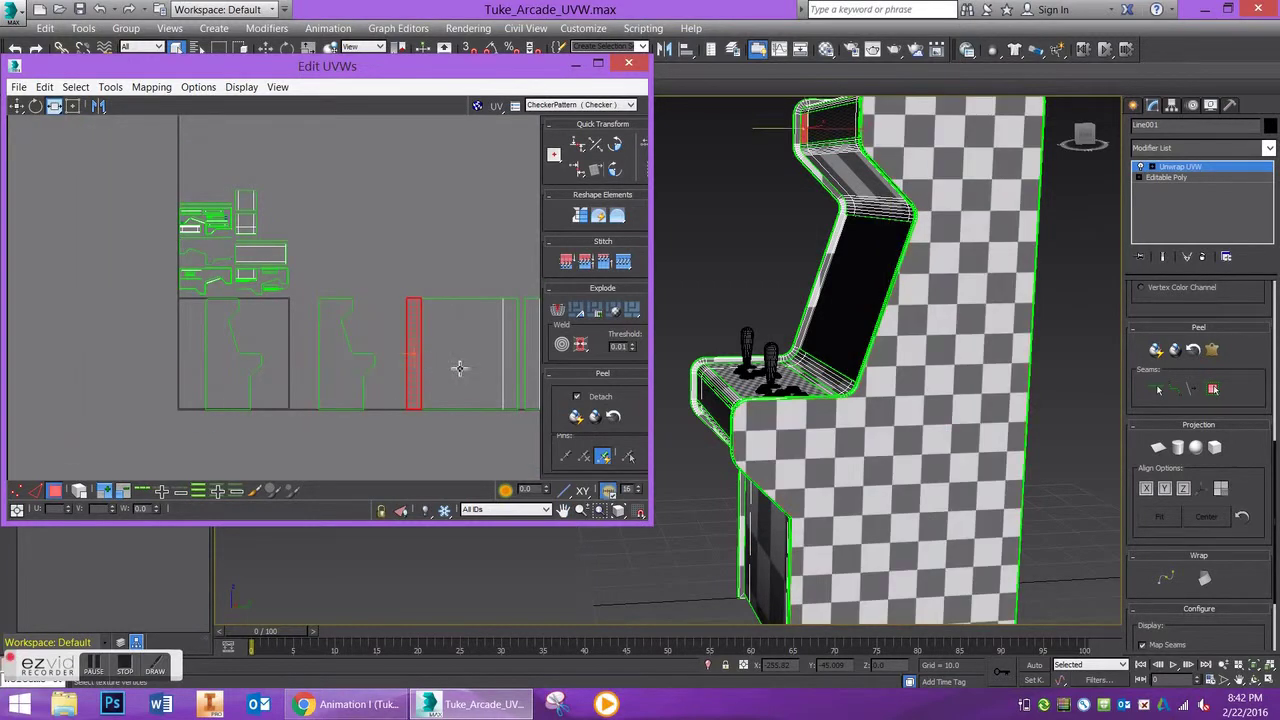
ctrl+click(459, 368)
ctrl+click(511, 388)
alt+middle_drag(716, 364, 792, 280)
scroll(785, 204, up, 3)
middle_drag(785, 204, 805, 339)
scroll(799, 350, down, 2)
click(46, 76)
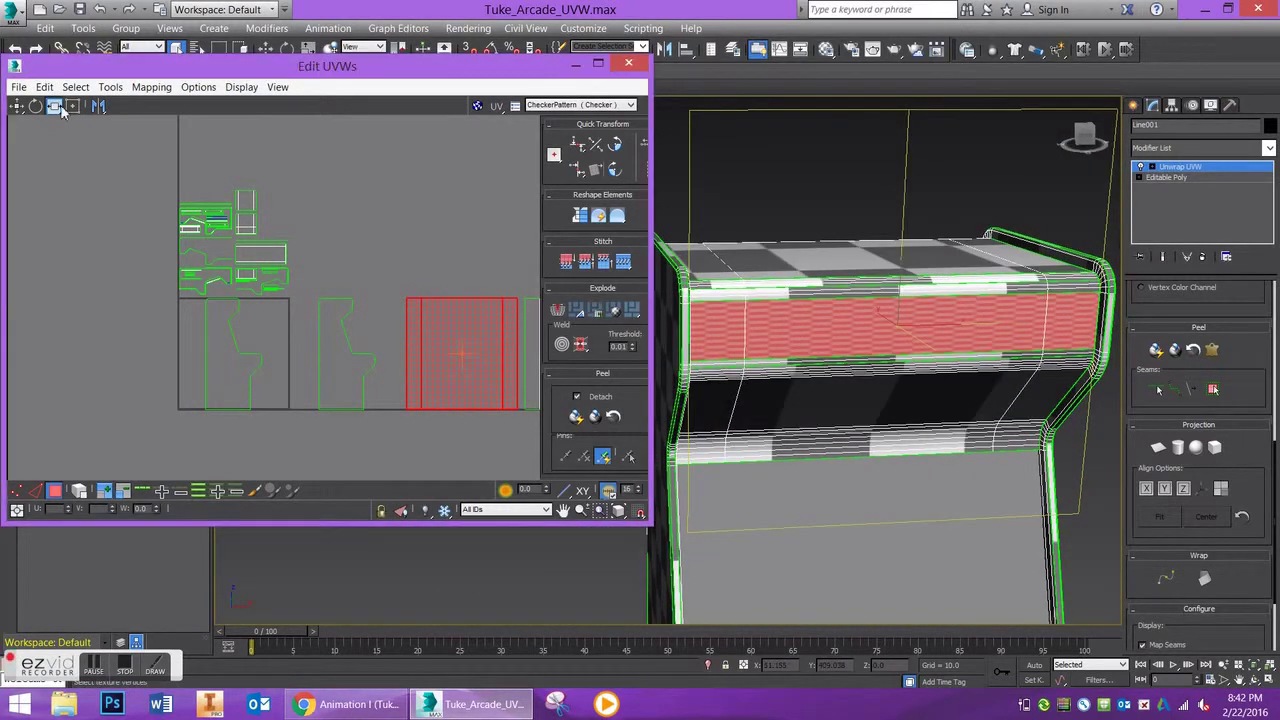
click(55, 106)
drag(460, 334, 483, 450)
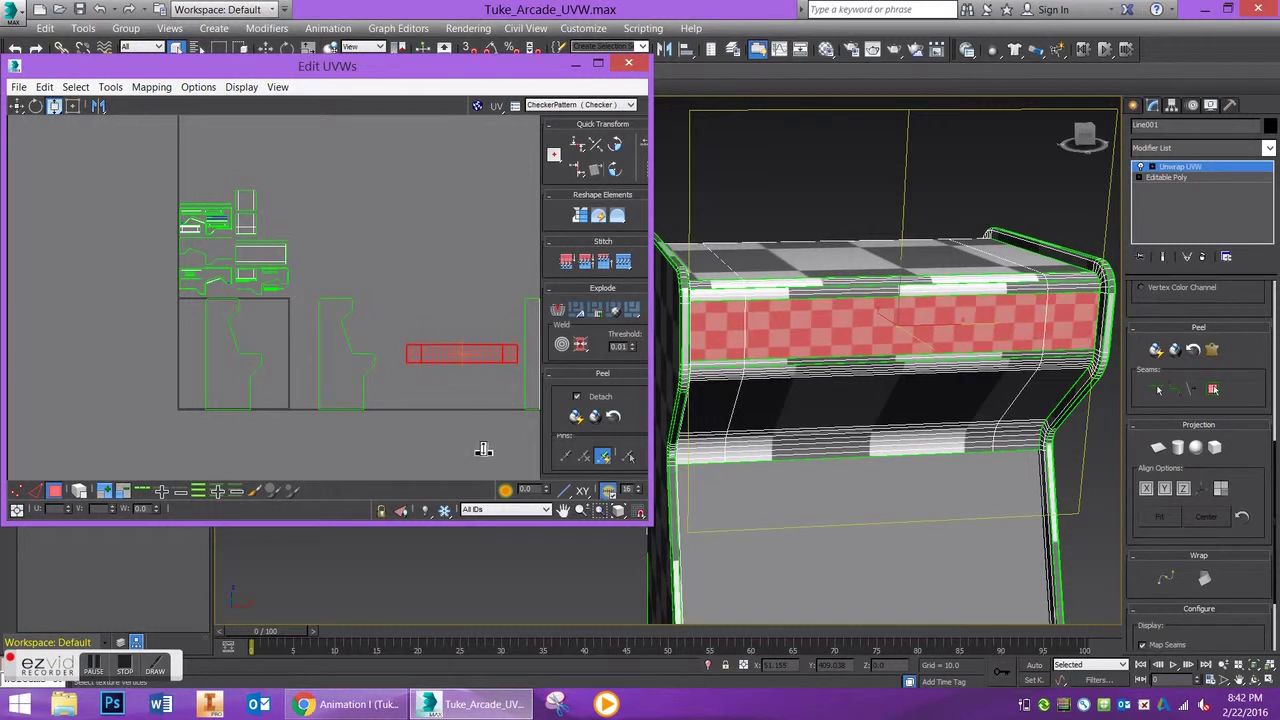
Step: Scale the UV shell of the control panel's front face vertically to about one sixth of its height, and clear the selection
middle_drag(465, 371, 443, 354)
scroll(439, 348, down, 3)
middle_drag(840, 565, 828, 152)
middle_drag(886, 506, 794, 465)
middle_drag(432, 360, 316, 354)
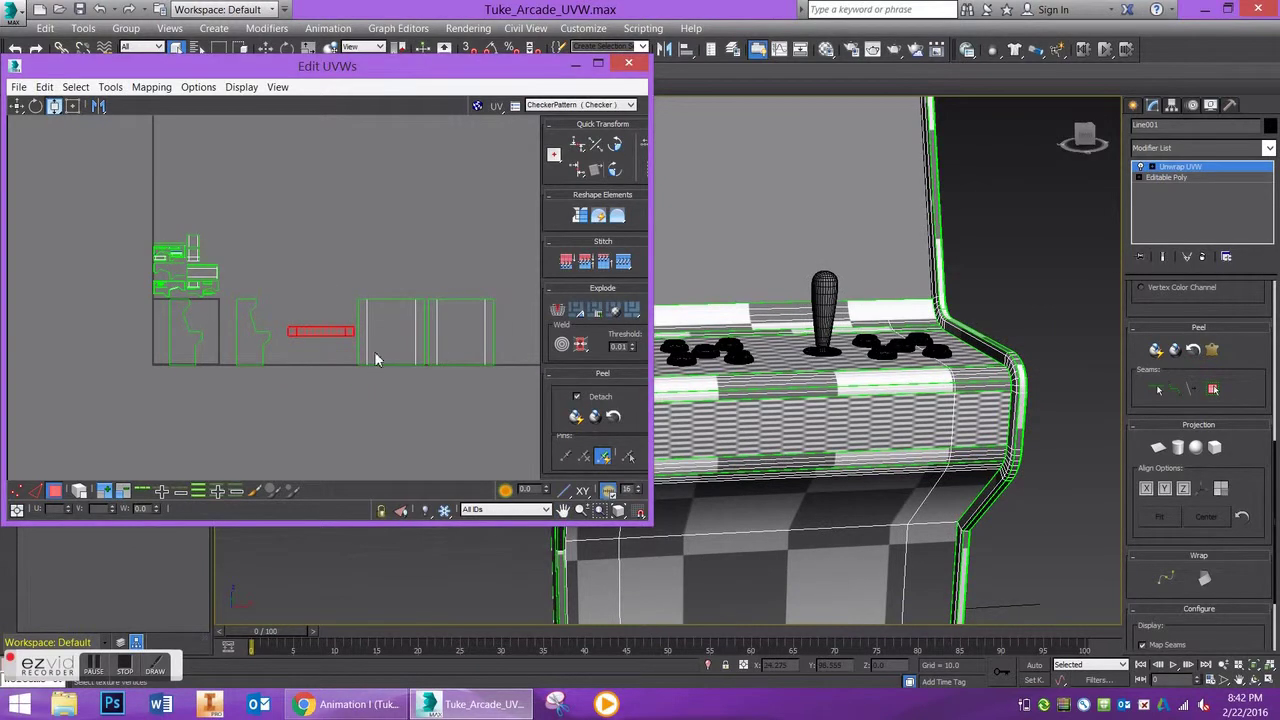
click(378, 347)
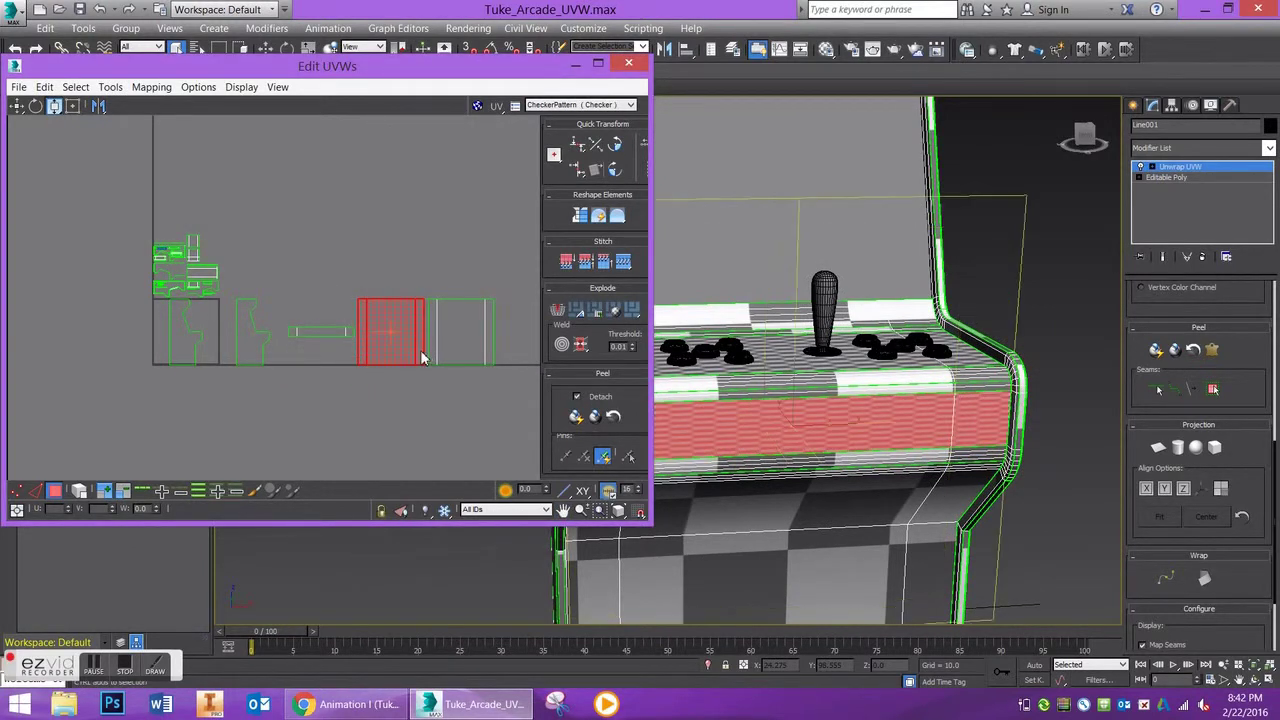
drag(383, 321, 418, 437)
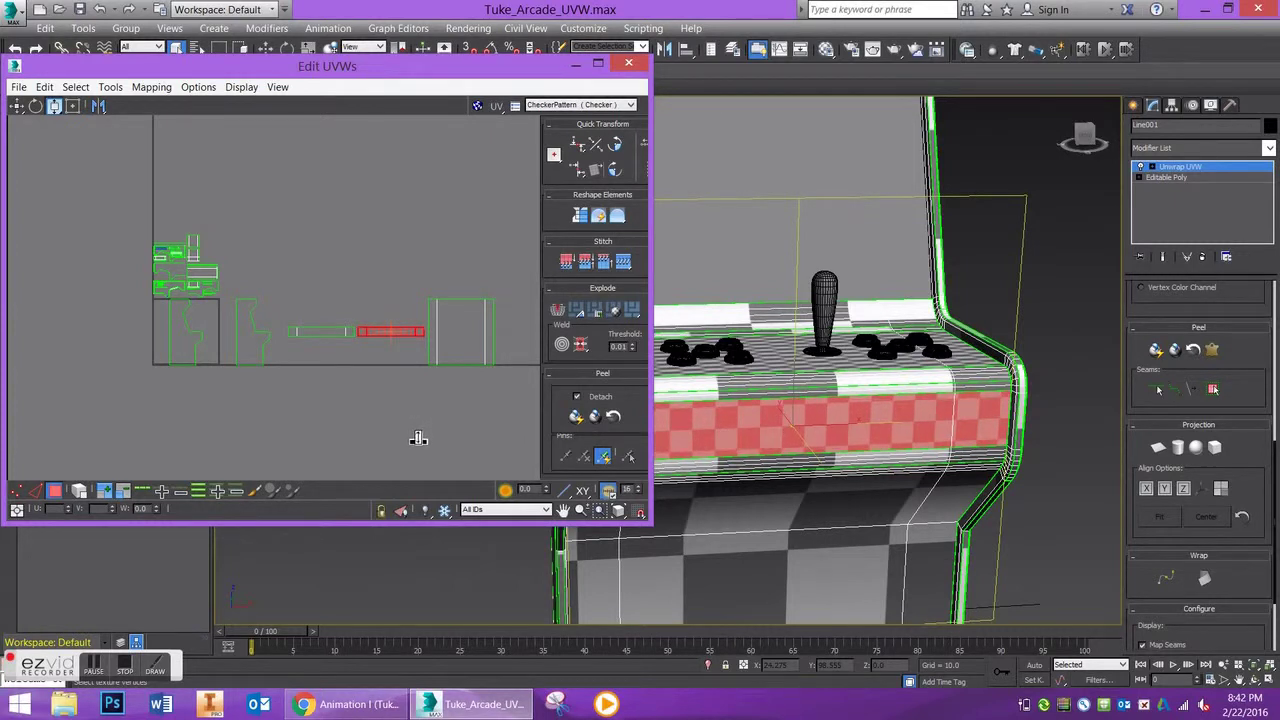
click(443, 439)
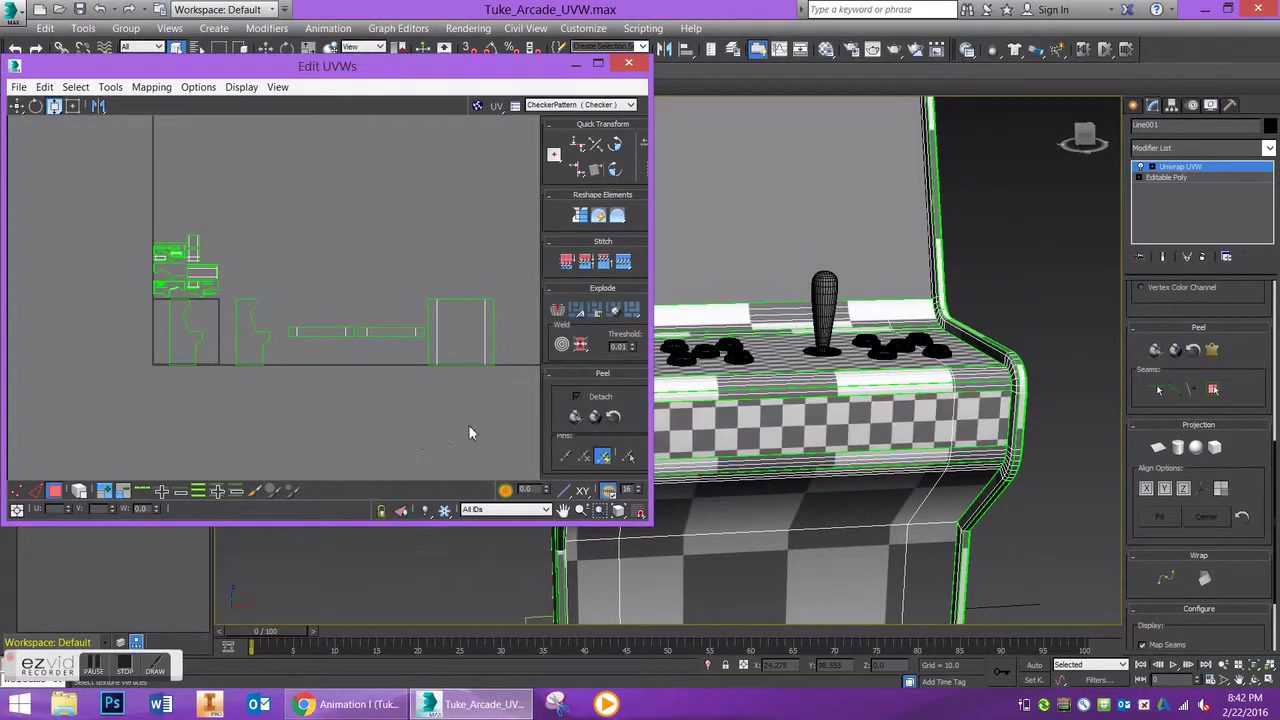
Step: Scale the UV shell of the control panel's top surface vertically to about 40 percent of its height
click(753, 450)
alt+middle_drag(753, 450, 796, 492)
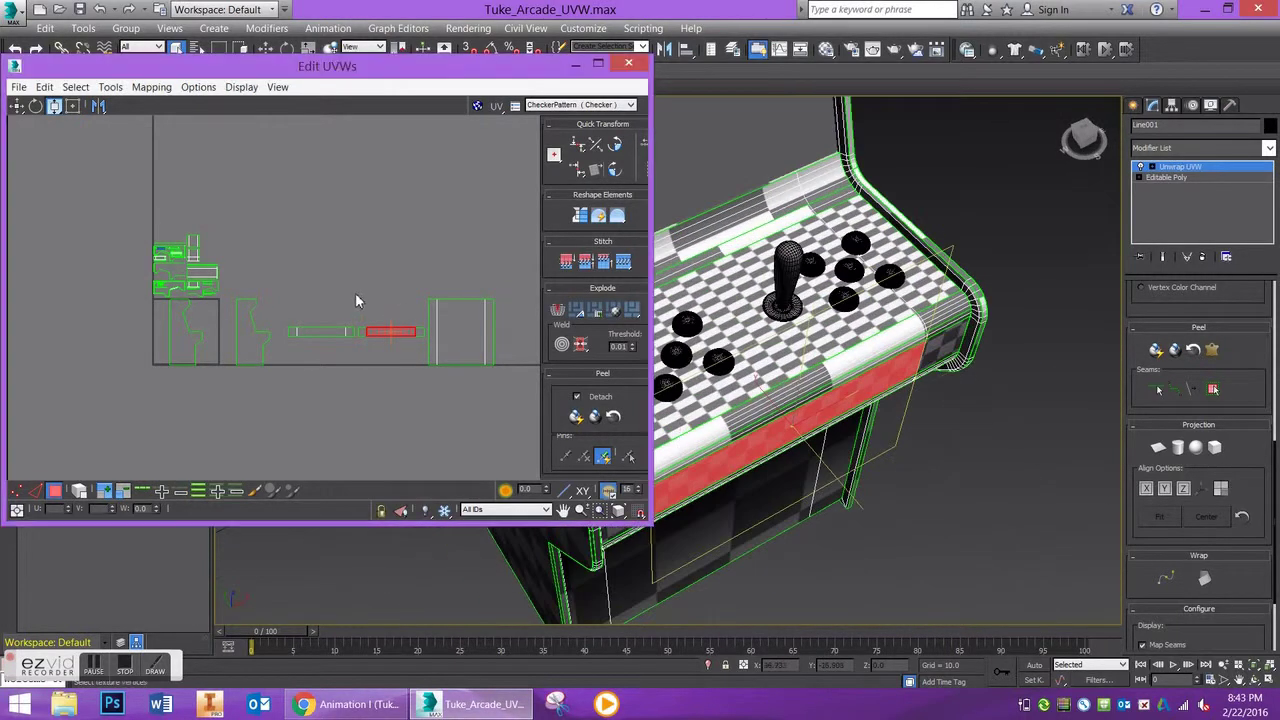
click(468, 349)
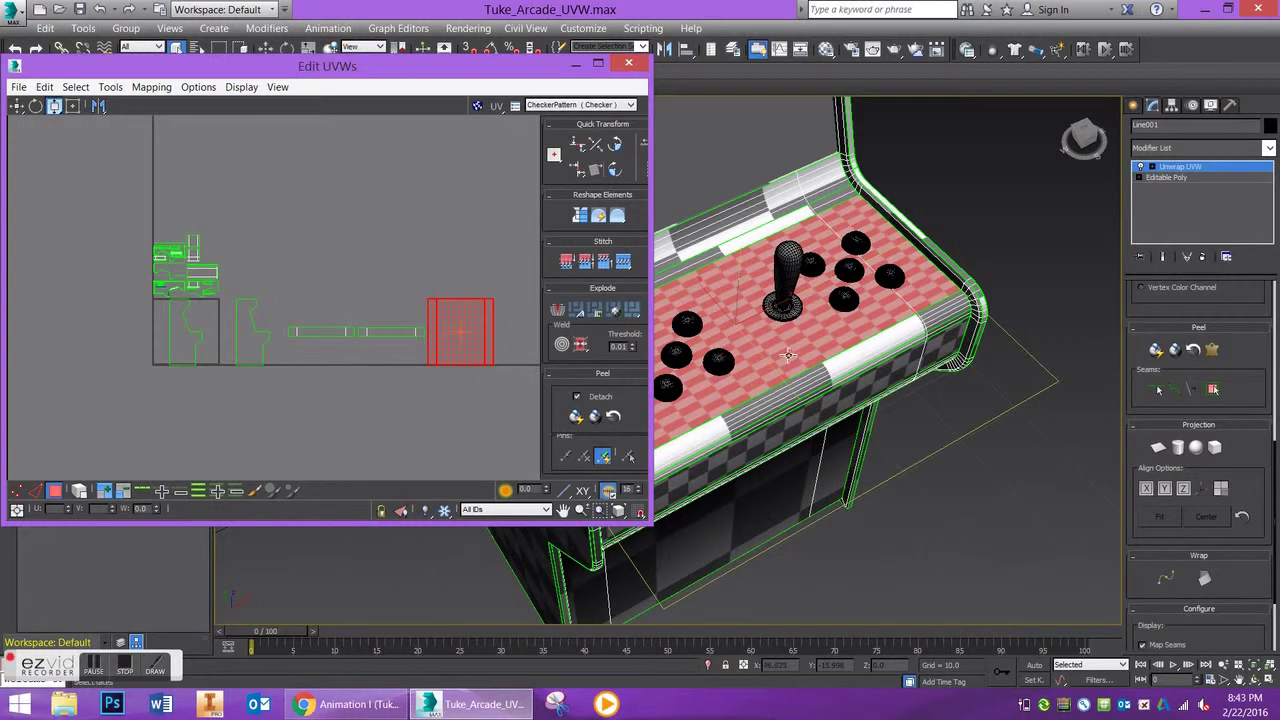
middle_drag(788, 355, 960, 380)
drag(476, 318, 485, 404)
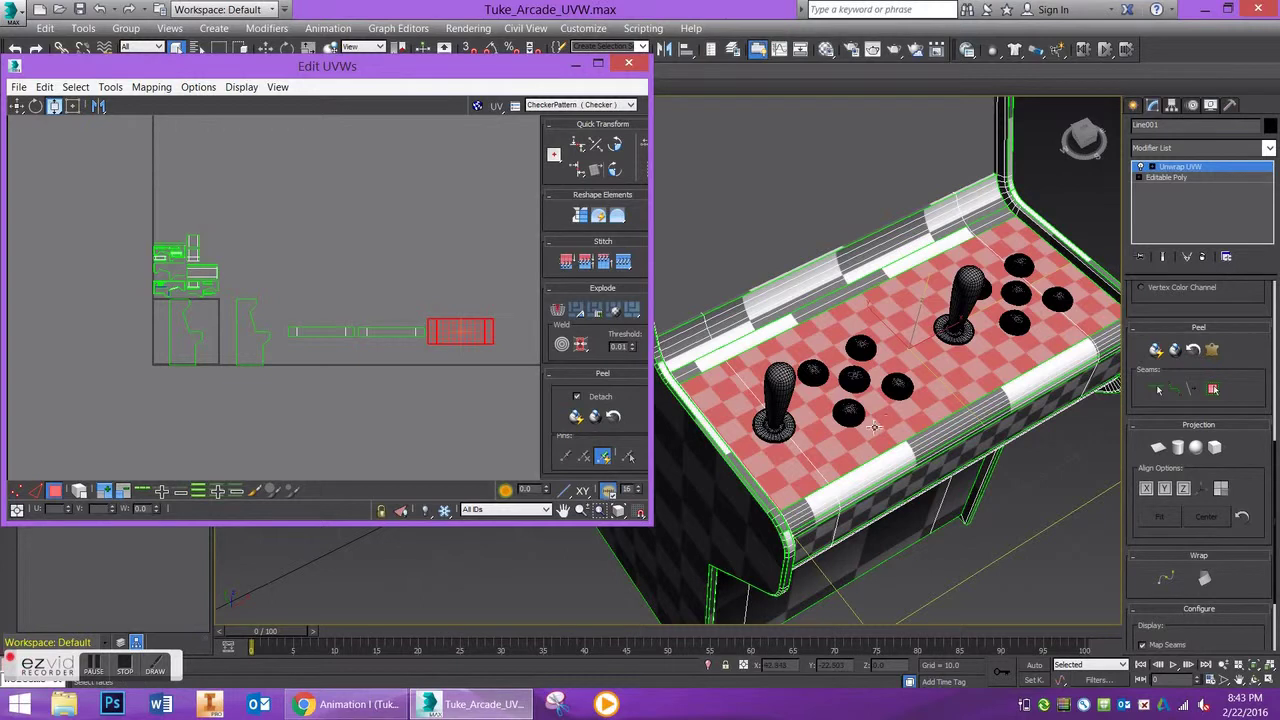
Step: Inspect the checker pattern across the control panel and the upper marquee, and clear the UV selection
alt+middle_drag(888, 424, 992, 456)
middle_drag(838, 312, 816, 345)
scroll(829, 375, down, 8)
scroll(840, 331, up, 8)
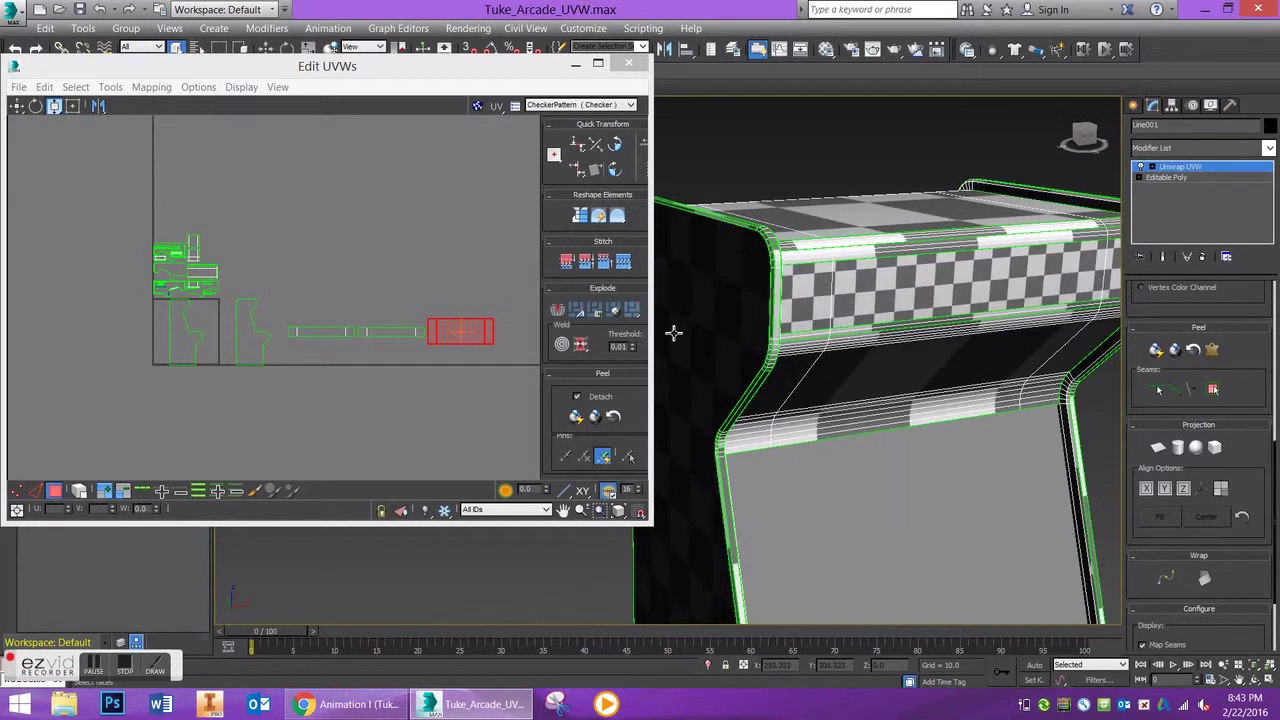
click(312, 259)
scroll(195, 305, up, 2)
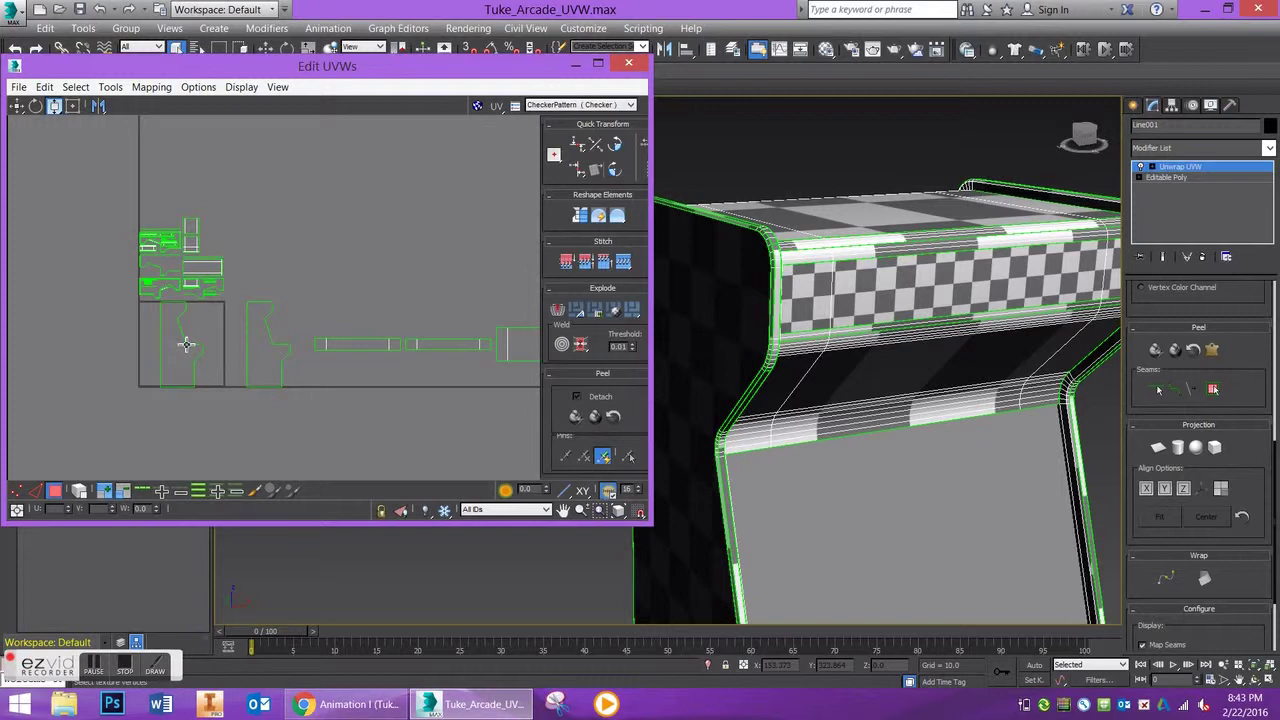
scroll(407, 385, down, 2)
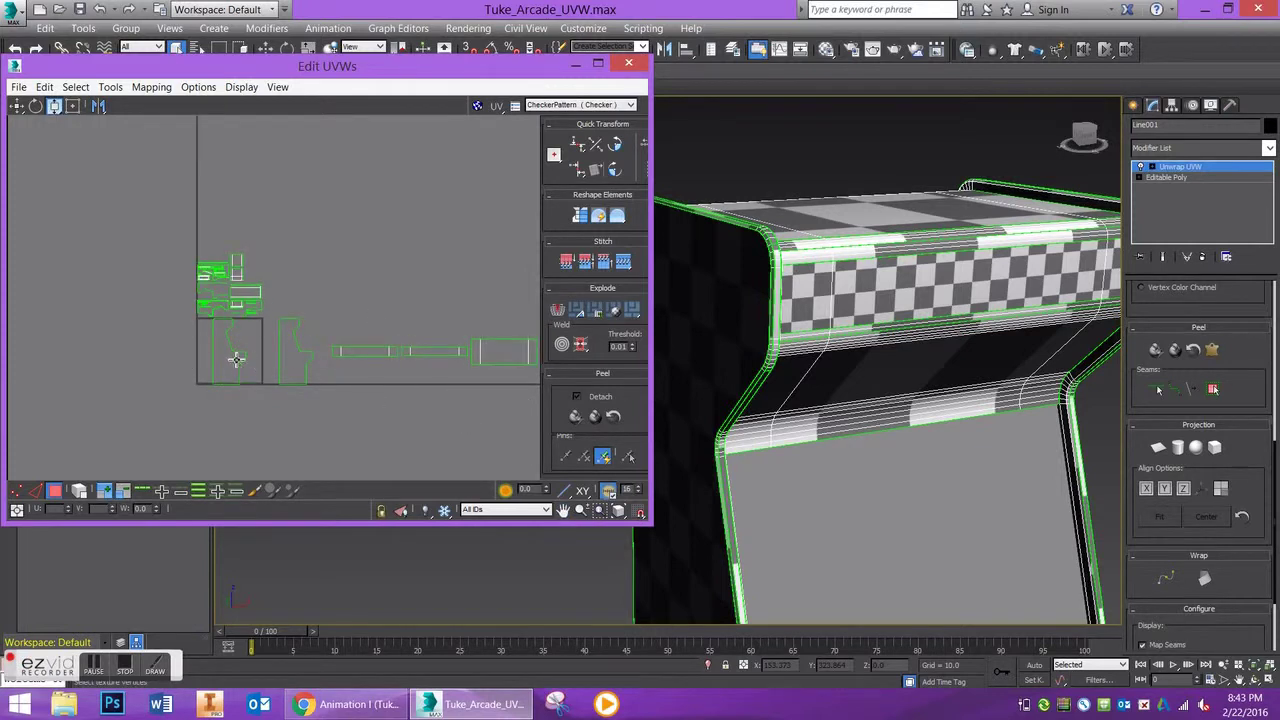
Step: Move the second side panel's UV shell next to the first one, straddling the edge of the UV tile
click(287, 368)
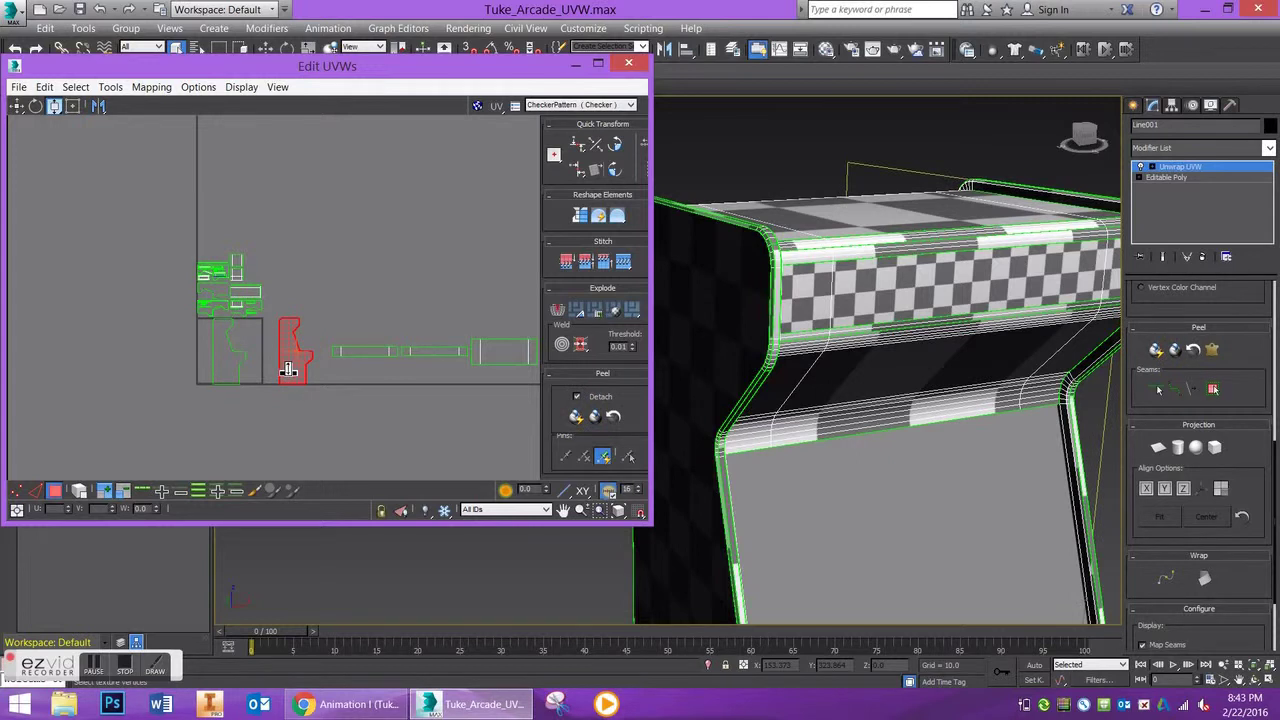
scroll(287, 368, up, 2)
click(21, 107)
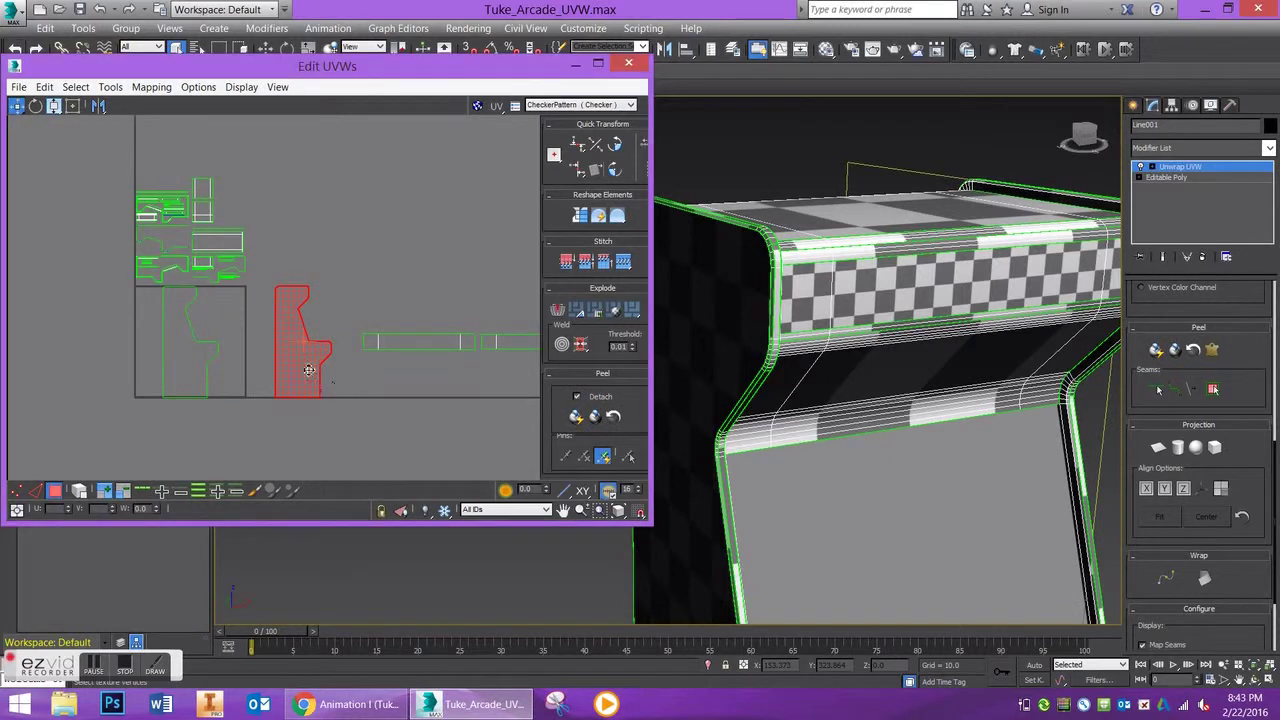
drag(305, 371, 254, 358)
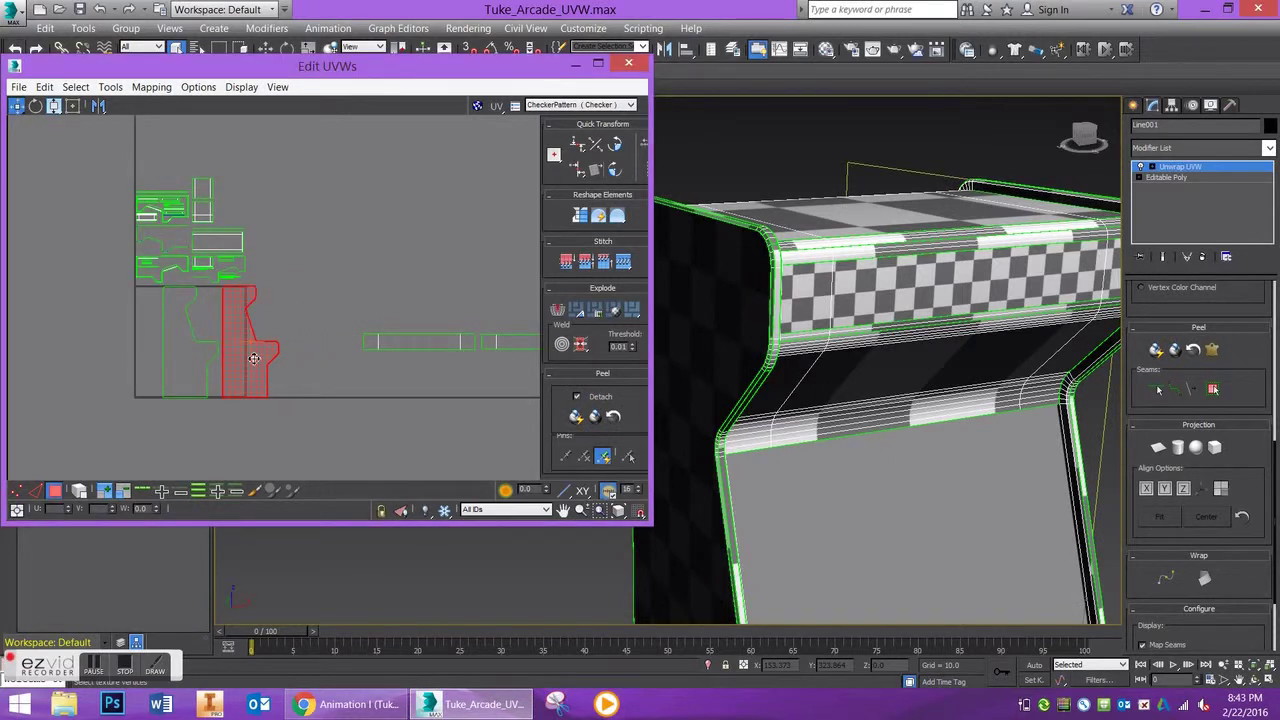
scroll(255, 359, up, 2)
scroll(328, 371, down, 2)
Step: Move the whole marquee UV shell closer to the side panel shells, keeping its three parts together
click(428, 354)
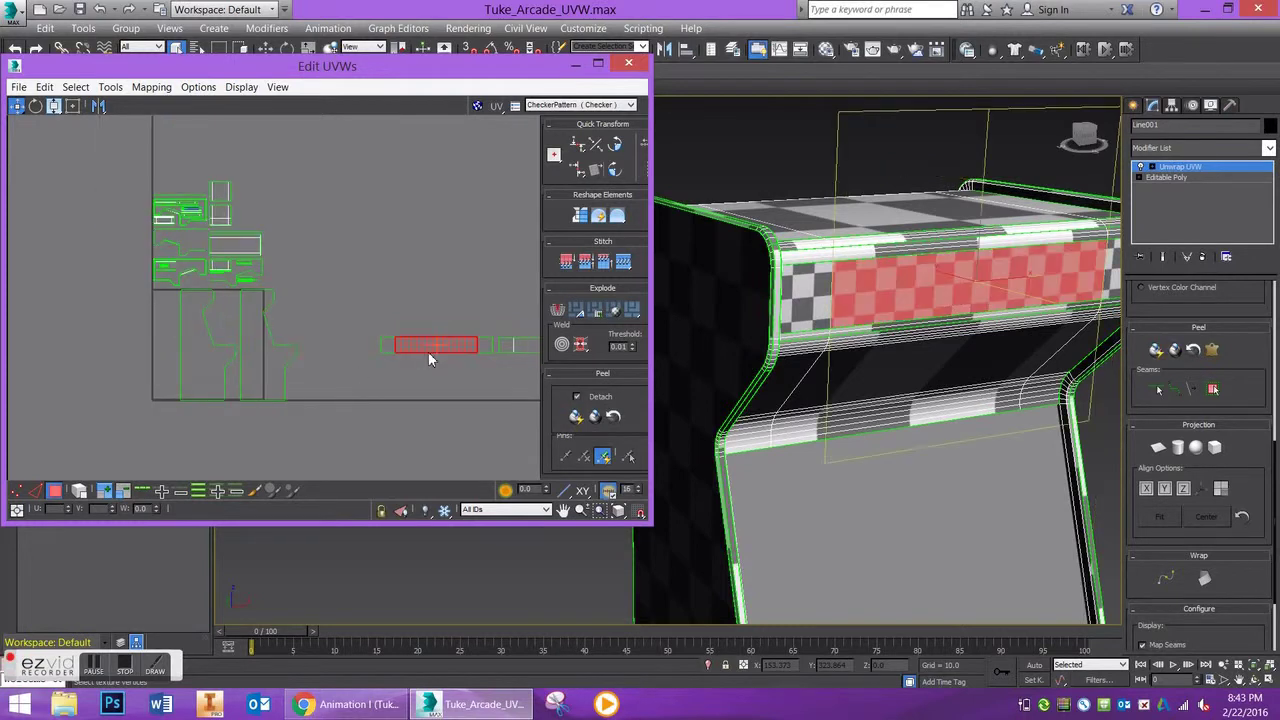
drag(428, 351, 391, 343)
key(ctrl+z)
drag(335, 301, 421, 311)
middle_drag(443, 326, 443, 326)
scroll(443, 326, down, 3)
Step: Stack the control panel's front and top UV shells directly beneath the marquee shell
click(516, 334)
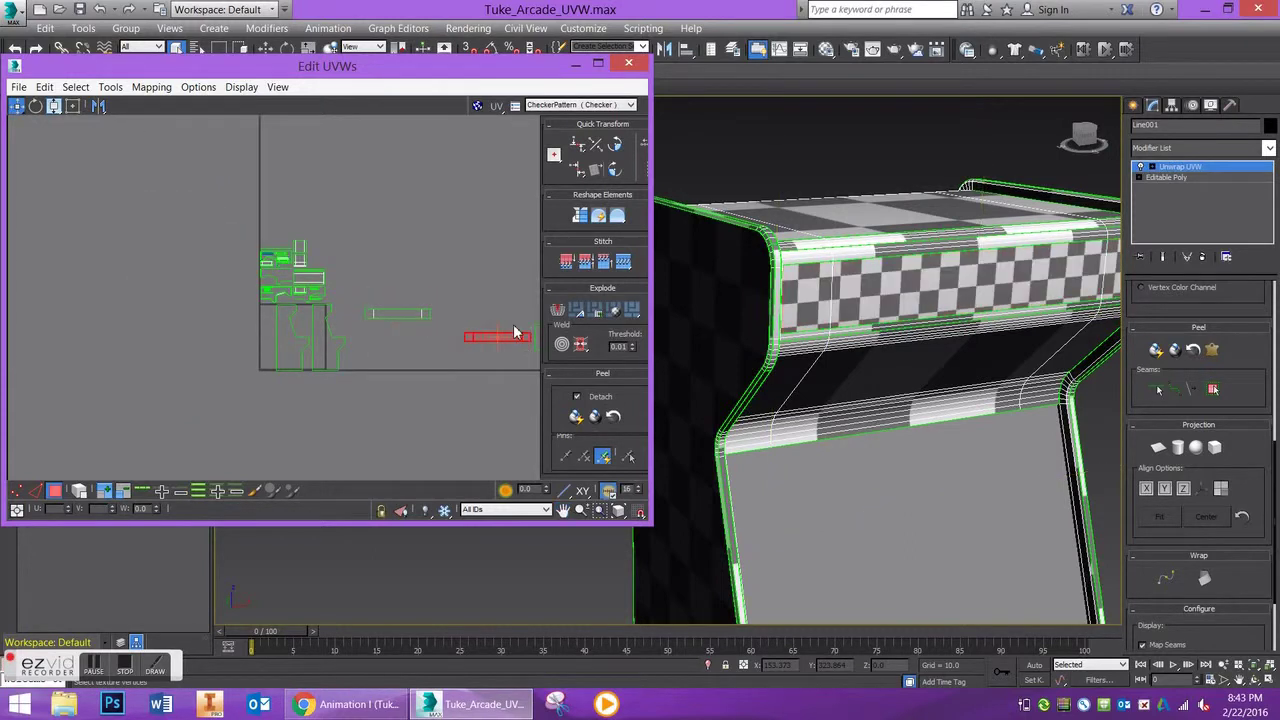
drag(513, 339, 412, 327)
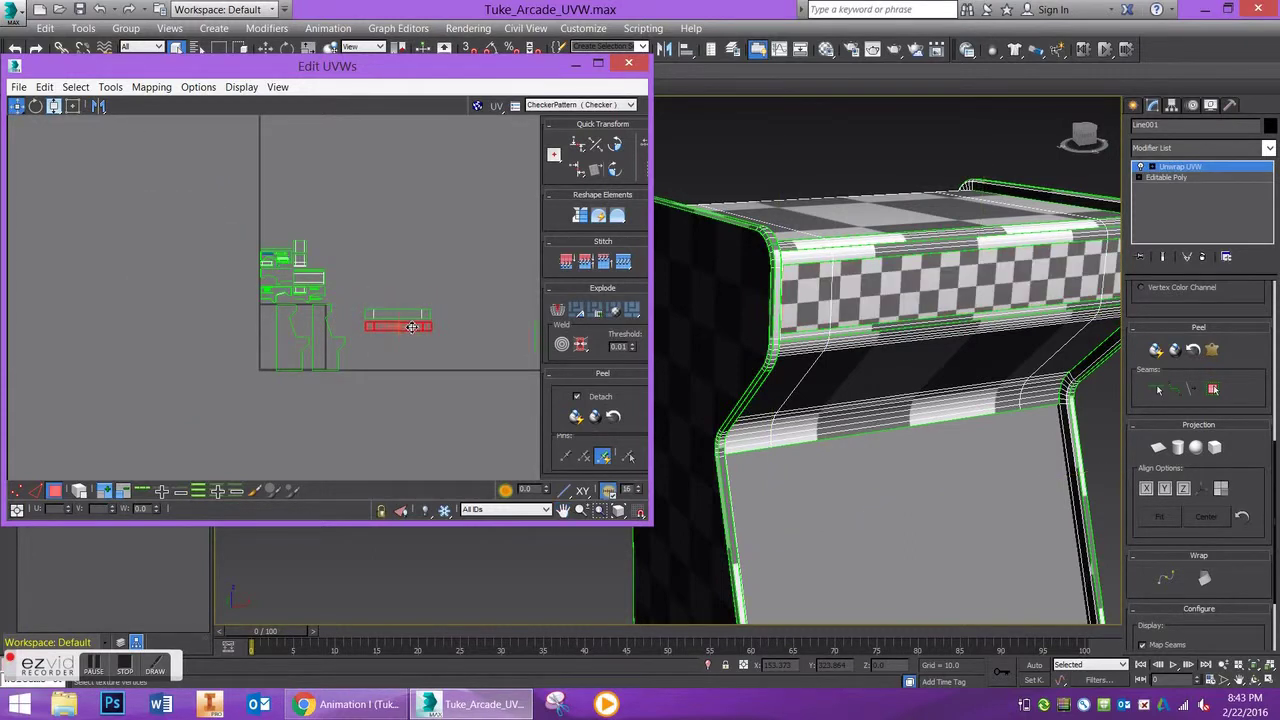
scroll(469, 330, down, 2)
click(510, 334)
drag(533, 338, 426, 343)
Step: Examine the spacing of the stacked marquee and control panel UV shells beside the side panel shells
scroll(381, 342, up, 4)
scroll(350, 330, up, 3)
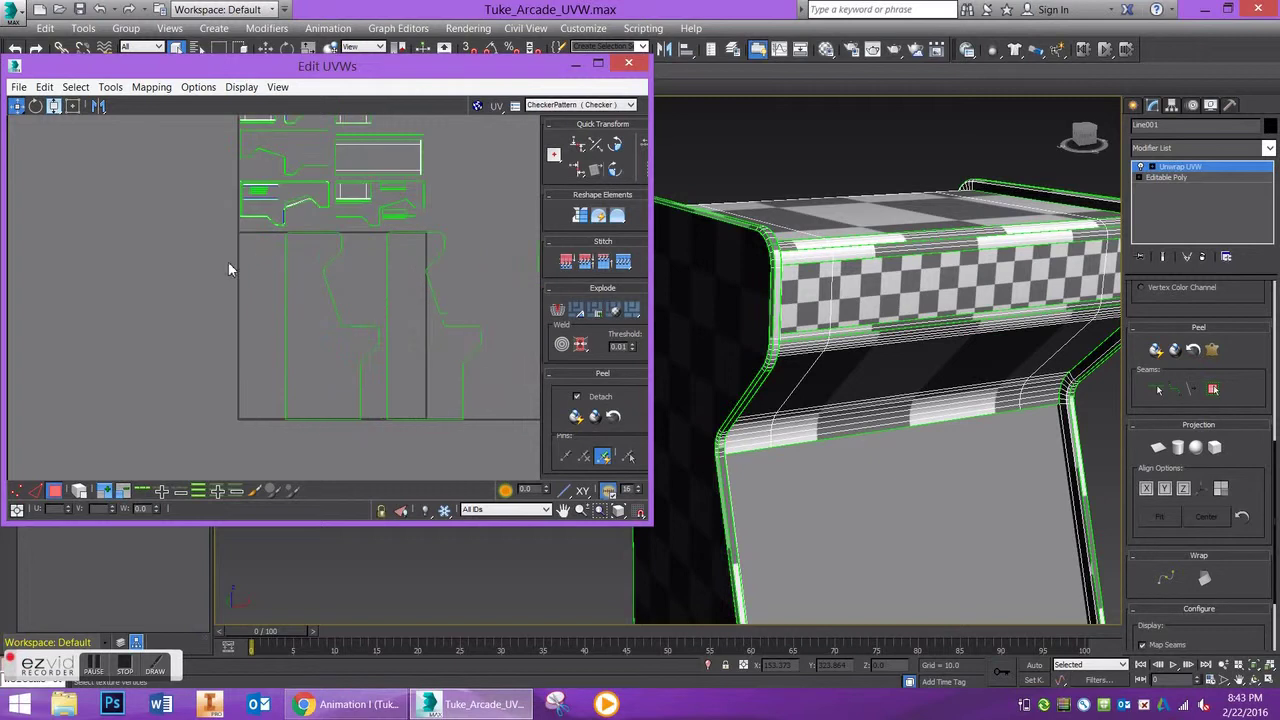
drag(569, 473, 497, 414)
scroll(500, 411, down, 3)
middle_drag(500, 411, 411, 373)
click(476, 370)
scroll(400, 351, up, 2)
scroll(334, 354, down, 1)
middle_drag(334, 354, 282, 350)
ctrl+drag(480, 402, 542, 438)
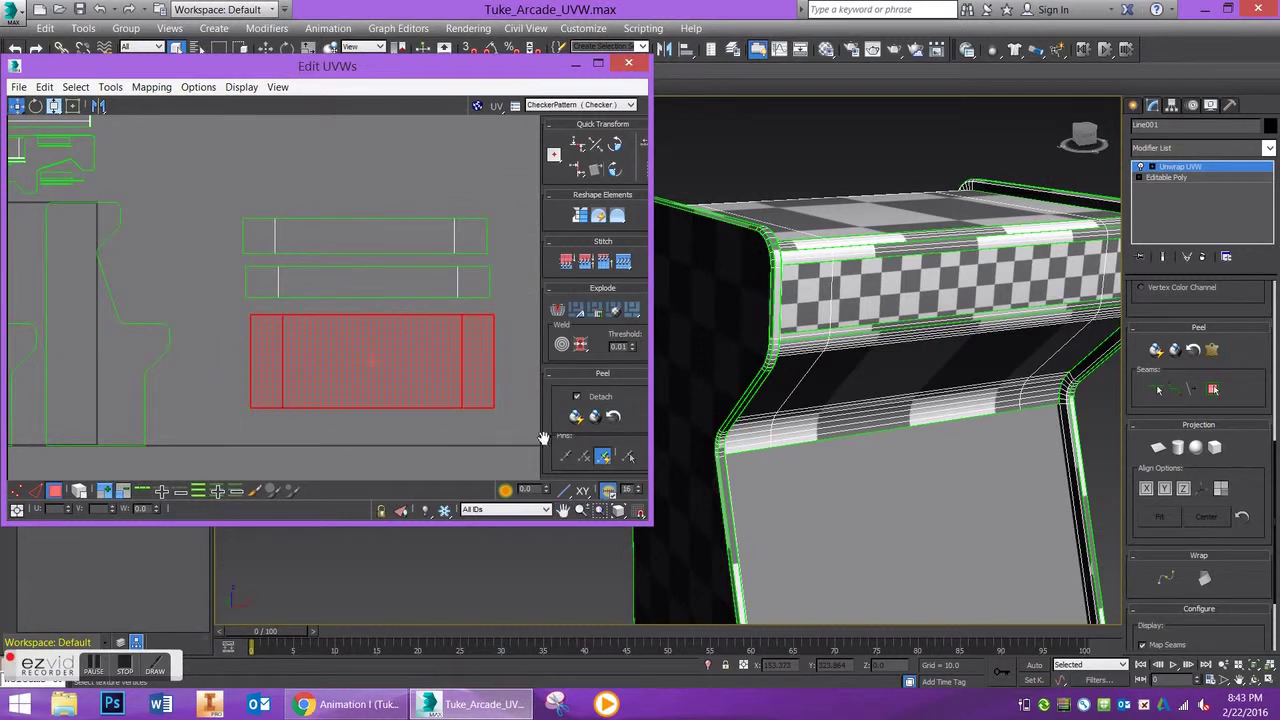
Step: Close the gaps between the three stacked marquee and control panel UV shells and align their side edges
drag(342, 354, 338, 341)
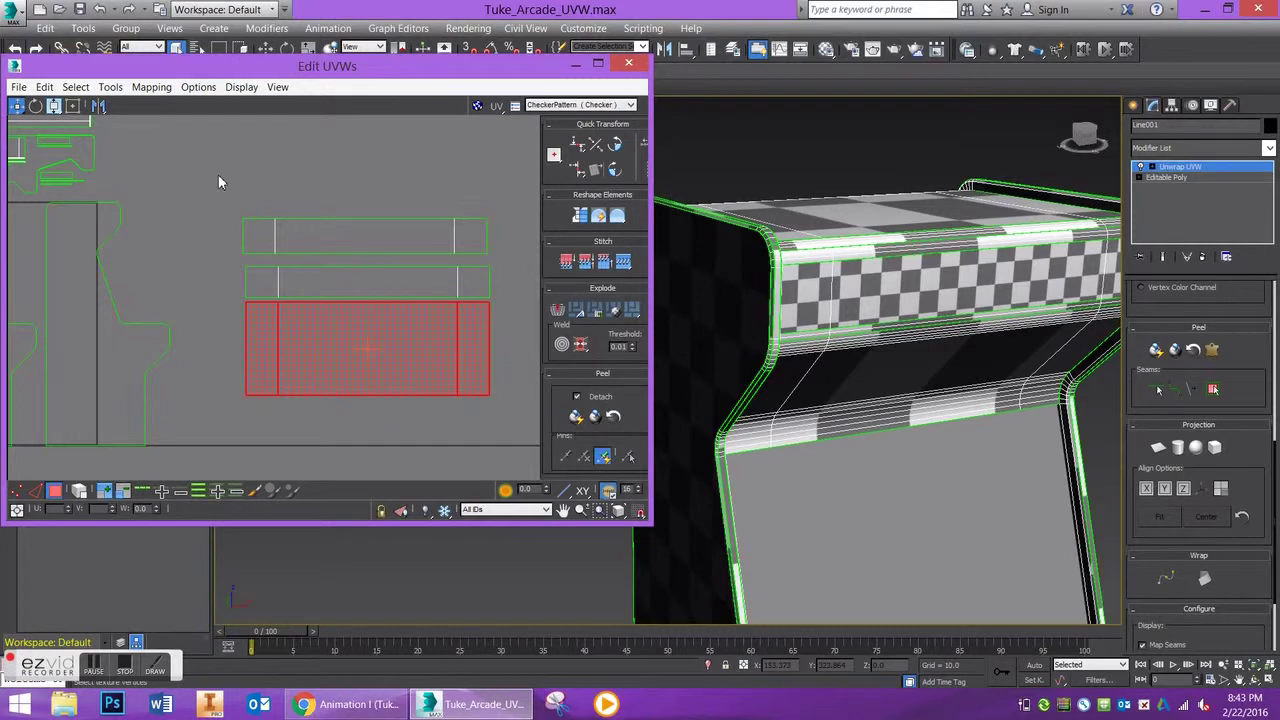
drag(484, 249, 432, 247)
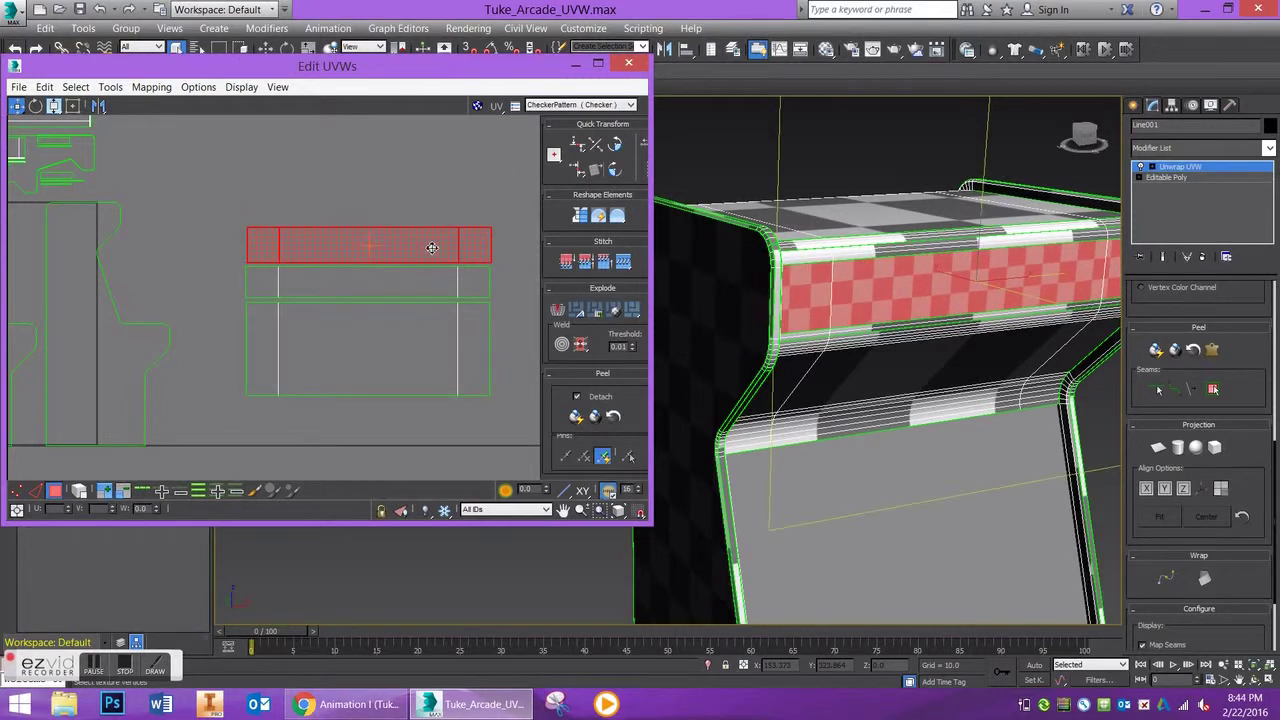
Step: Scale the side panel, marquee and control panel UV shells together to about half size, pivoting about the selection's bottom-left corner
scroll(433, 321, down, 3)
drag(322, 374, 124, 394)
middle_drag(221, 364, 269, 369)
drag(294, 366, 265, 363)
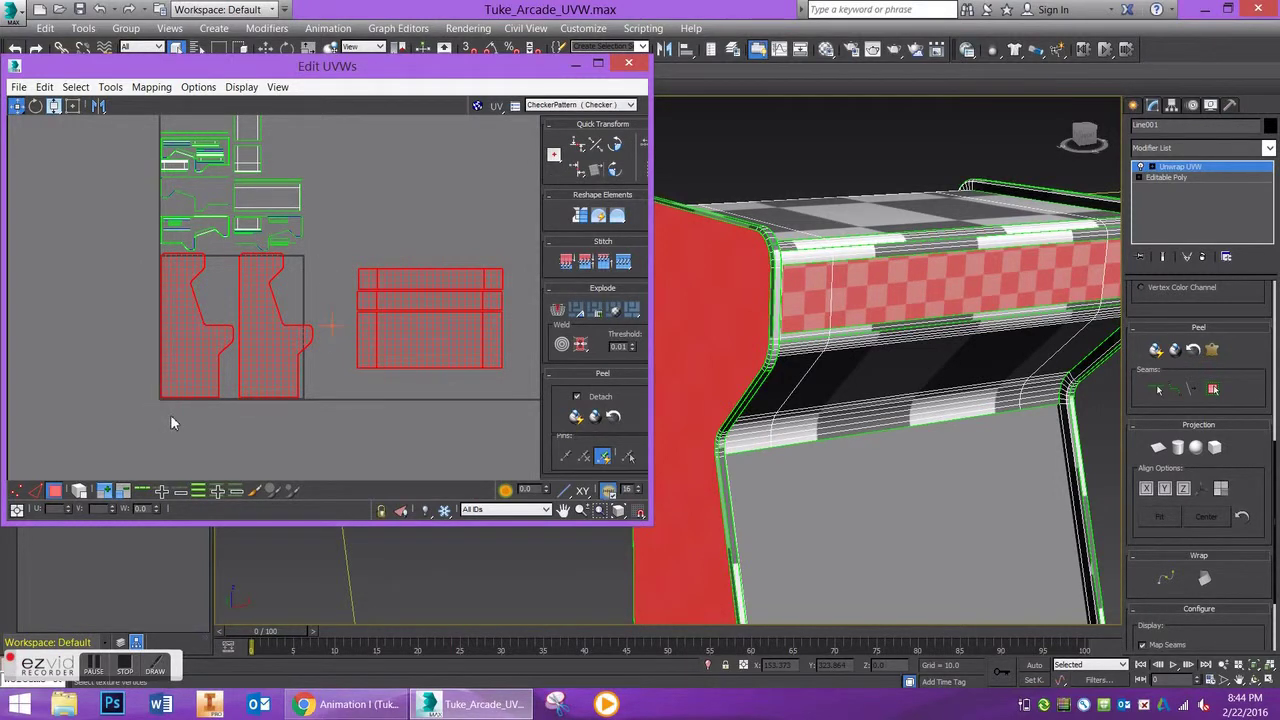
click(553, 157)
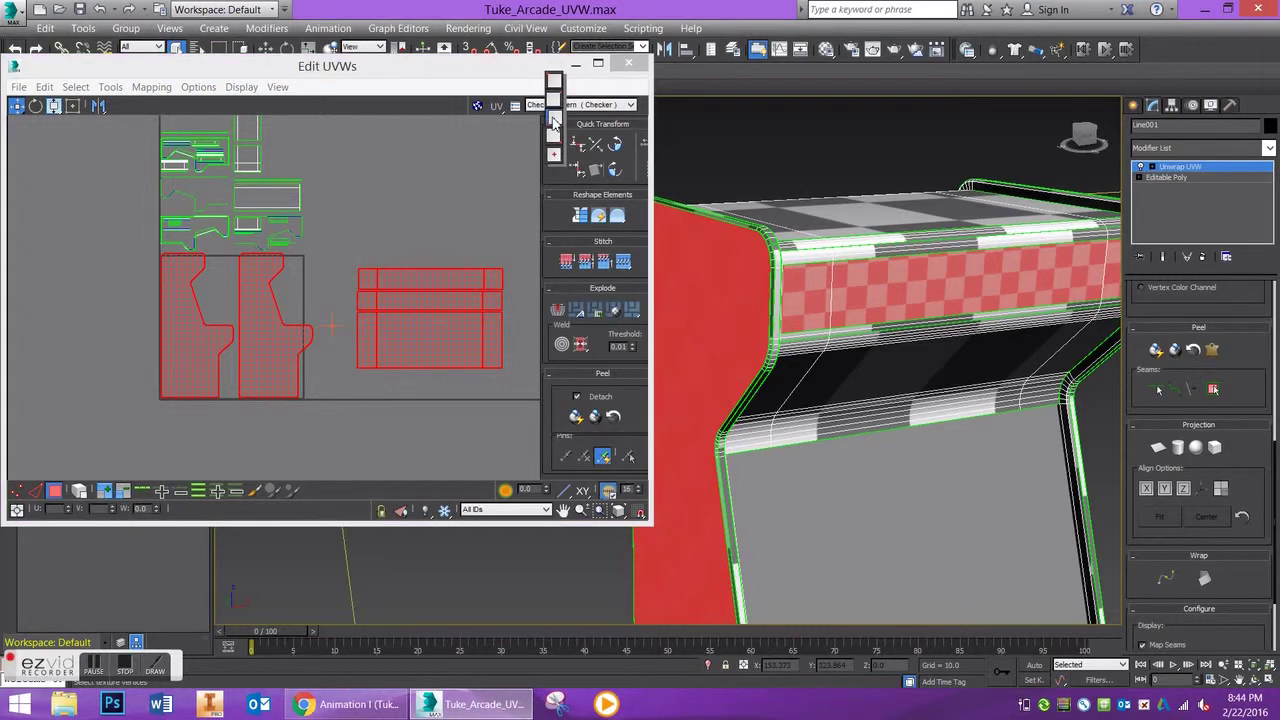
click(555, 122)
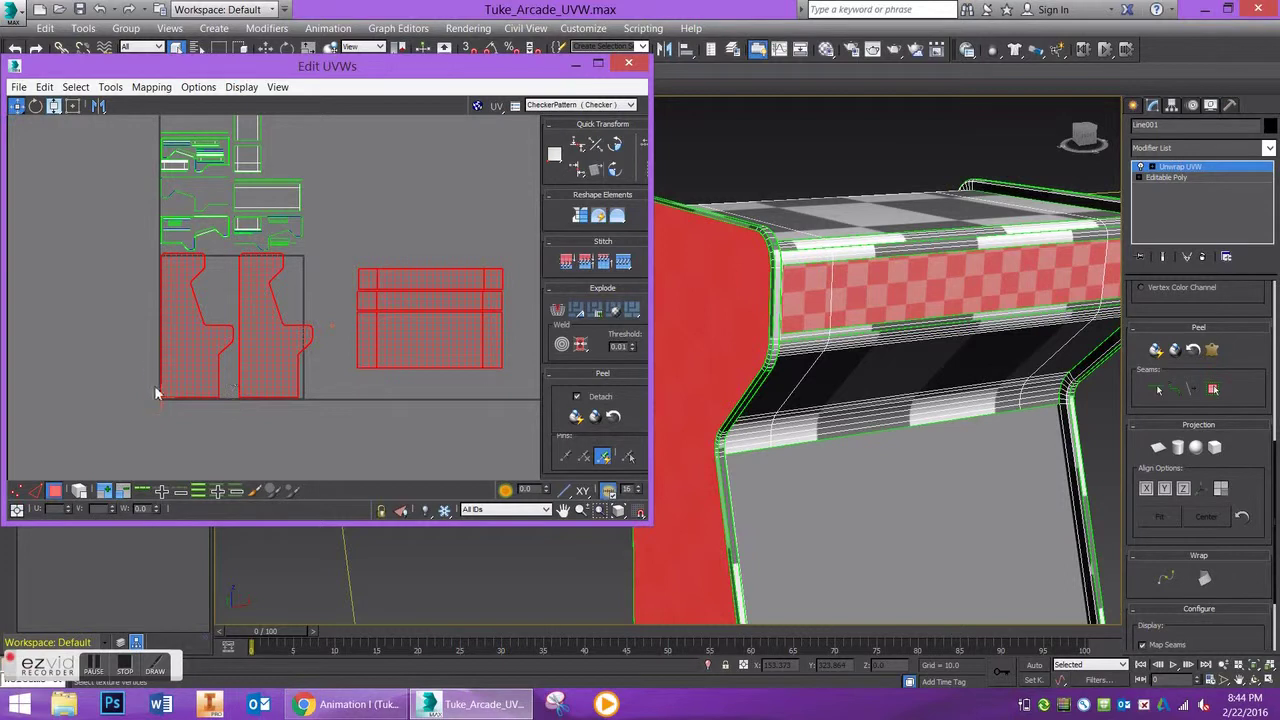
drag(62, 112, 54, 70)
drag(266, 314, 116, 476)
scroll(240, 385, up, 4)
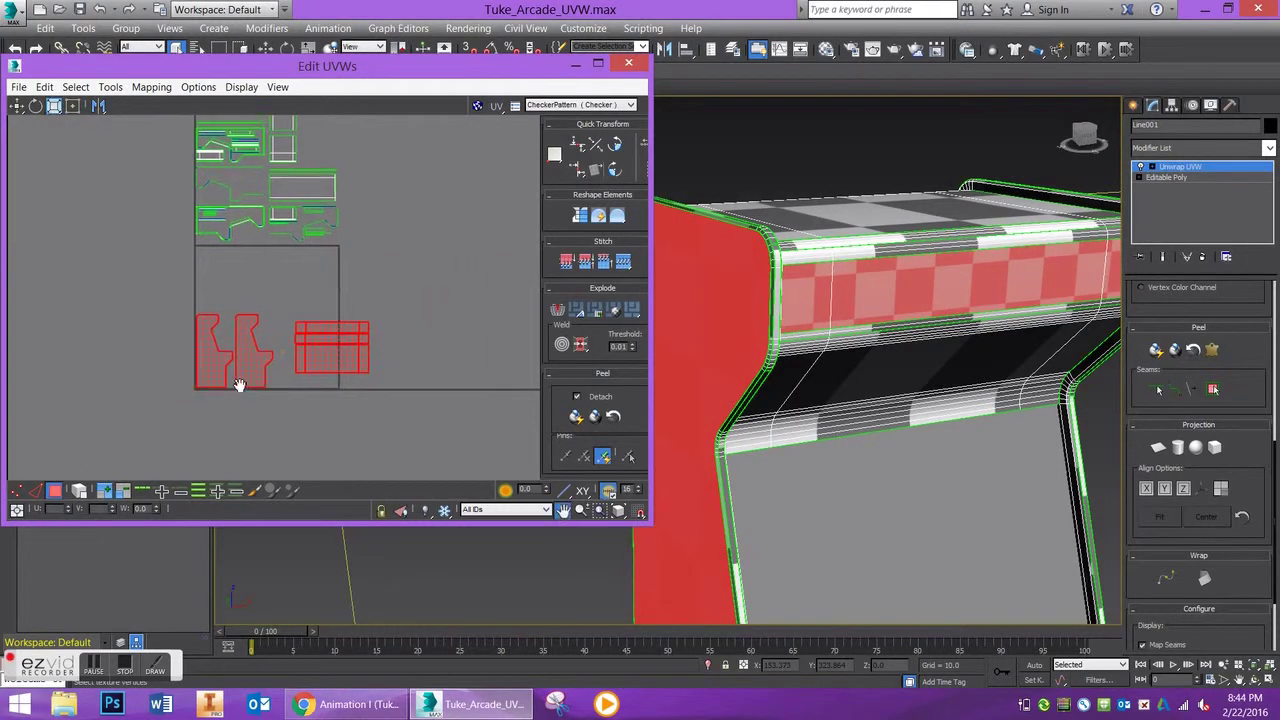
click(321, 287)
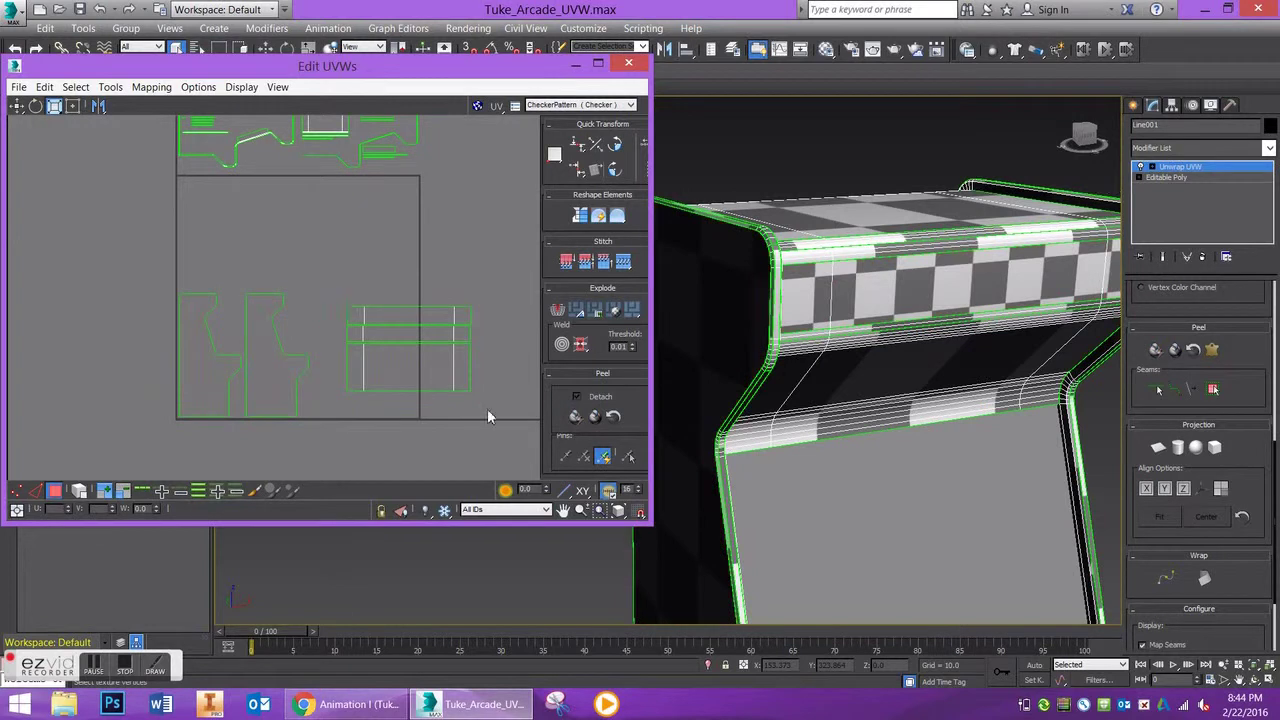
click(430, 377)
drag(414, 367, 362, 327)
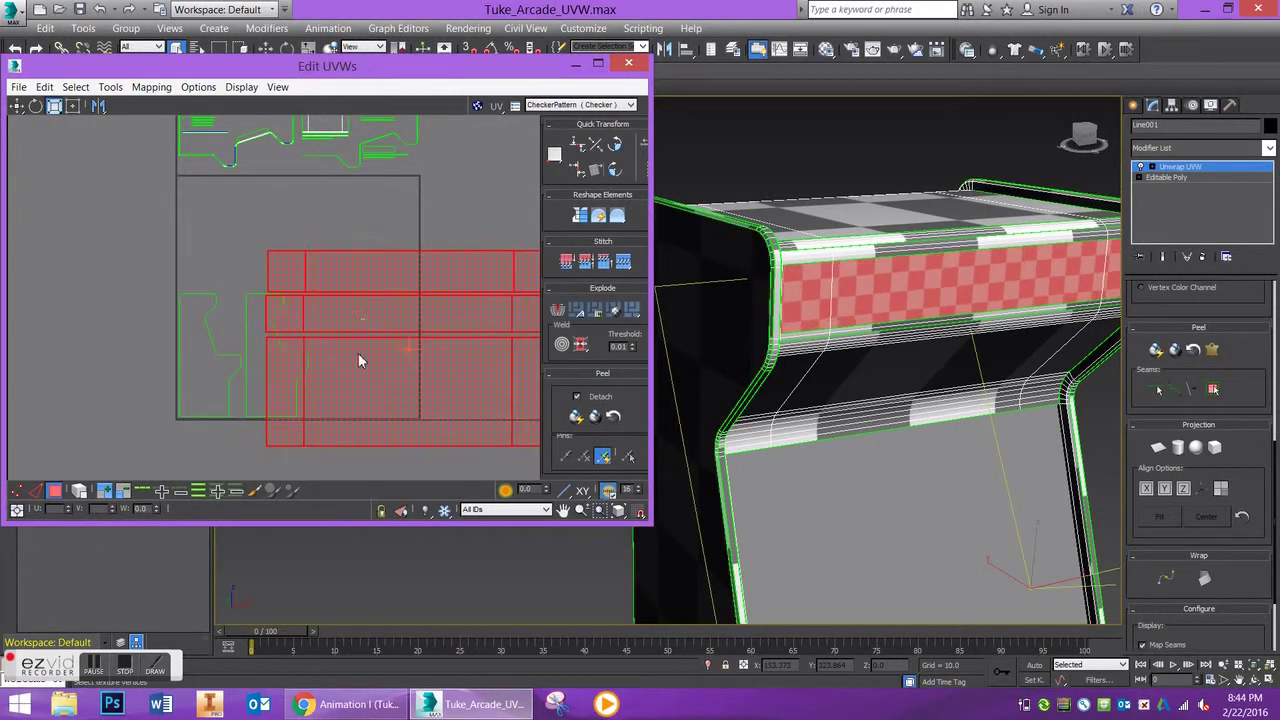
key(ctrl+z)
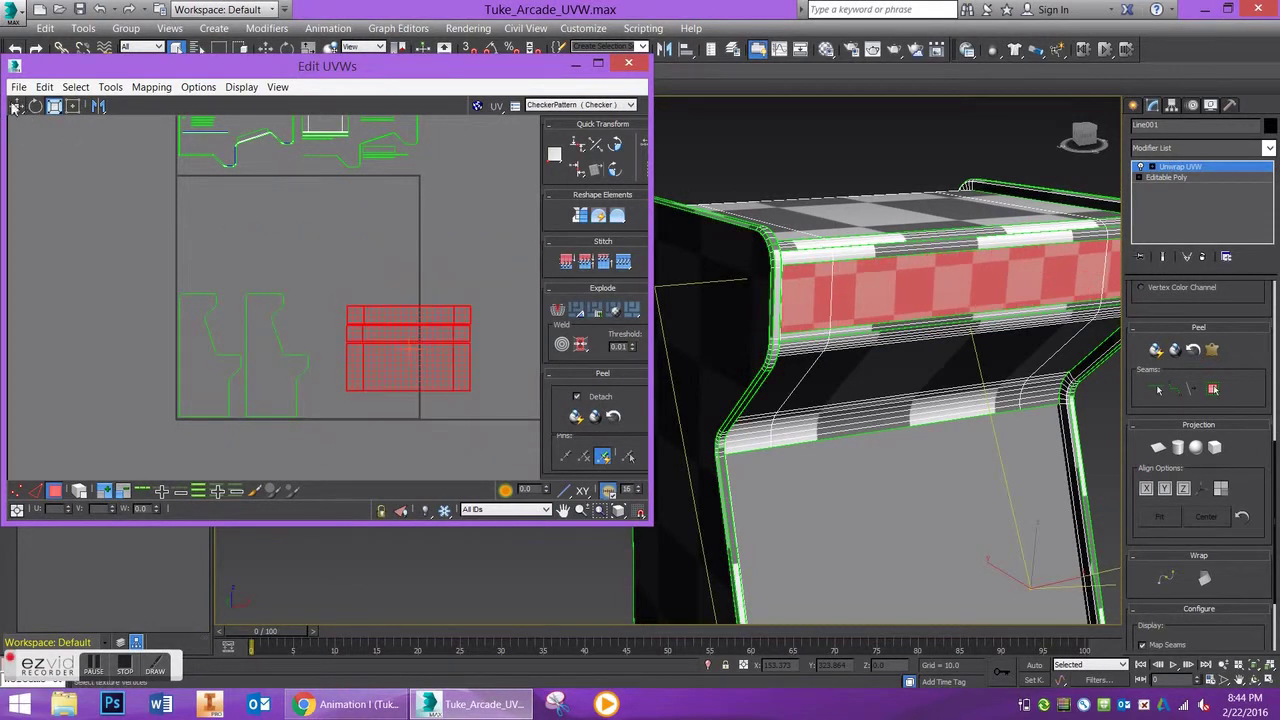
Step: Move the stacked marquee and control panel UV shells above the side panel shells, inside the UV tile
click(256, 330)
click(208, 328)
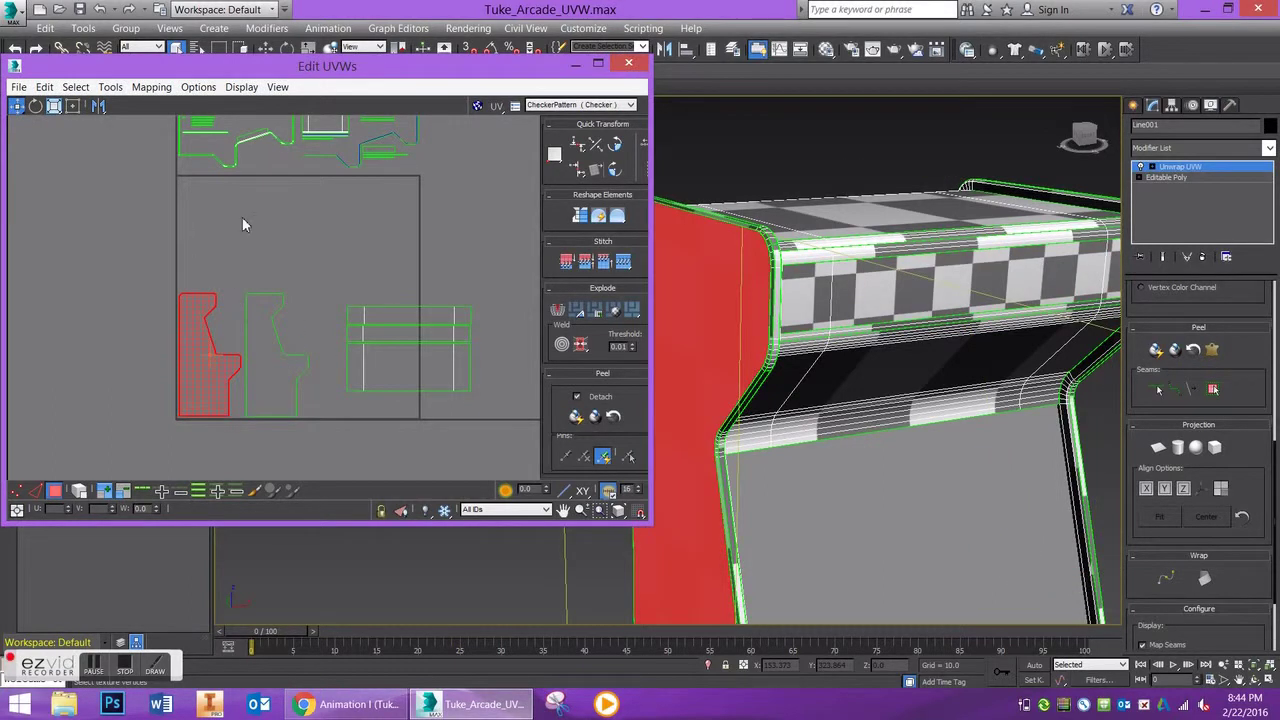
drag(366, 243, 482, 420)
drag(327, 267, 495, 416)
drag(371, 329, 229, 256)
Step: Scale the marquee and control panel stack down slightly so it fits better above the two side panel shells
scroll(285, 262, up, 1)
scroll(332, 248, down, 1)
scroll(251, 175, down, 2)
middle_drag(253, 143, 314, 209)
scroll(295, 320, up, 3)
scroll(295, 320, up, 1)
middle_drag(323, 274, 337, 263)
click(55, 106)
mouse_move(306, 277)
mouse_down()
mouse_move(272, 302)
mouse_move(286, 291)
mouse_move(255, 268)
mouse_move(289, 289)
mouse_up()
Step: Move the second side panel's UV shell closer to the first one
click(17, 106)
middle_drag(383, 366, 371, 331)
click(316, 360)
drag(297, 373, 293, 371)
click(412, 309)
middle_drag(418, 318, 409, 281)
Step: Nudge the second side panel's UV shell slightly so a hairline gap separates it from the first
click(327, 367)
click(240, 360)
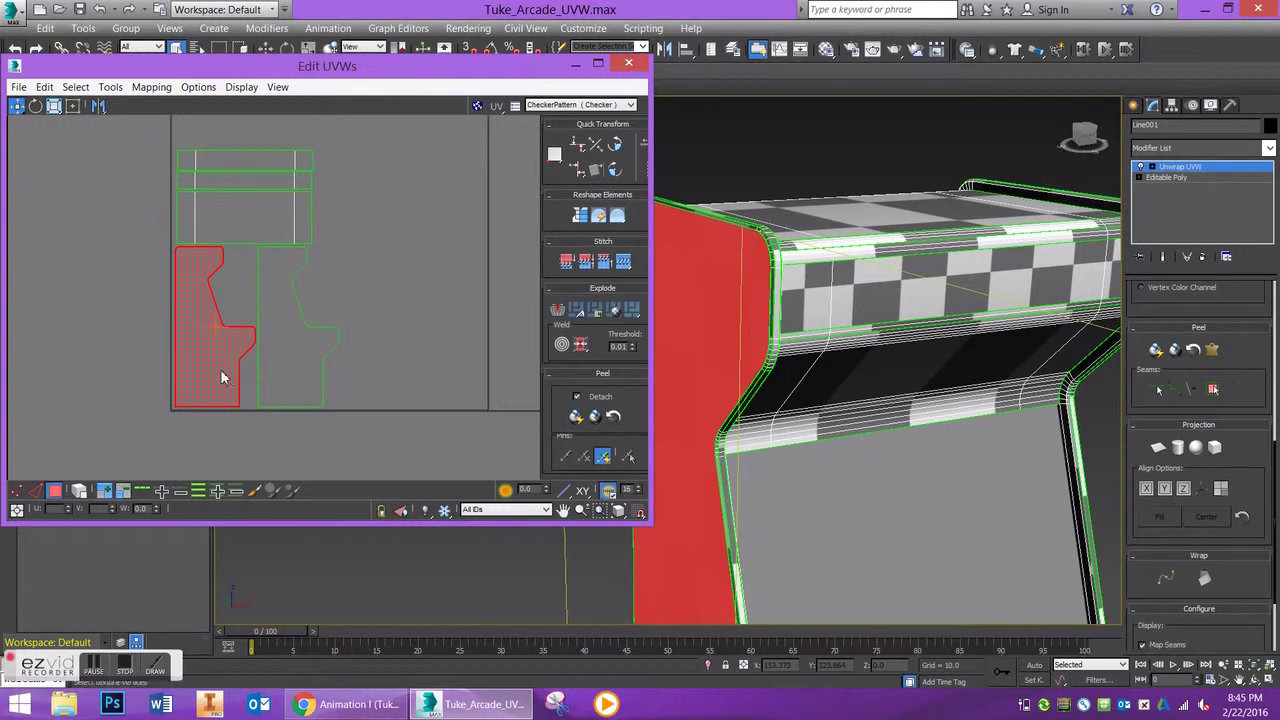
ctrl+click(267, 381)
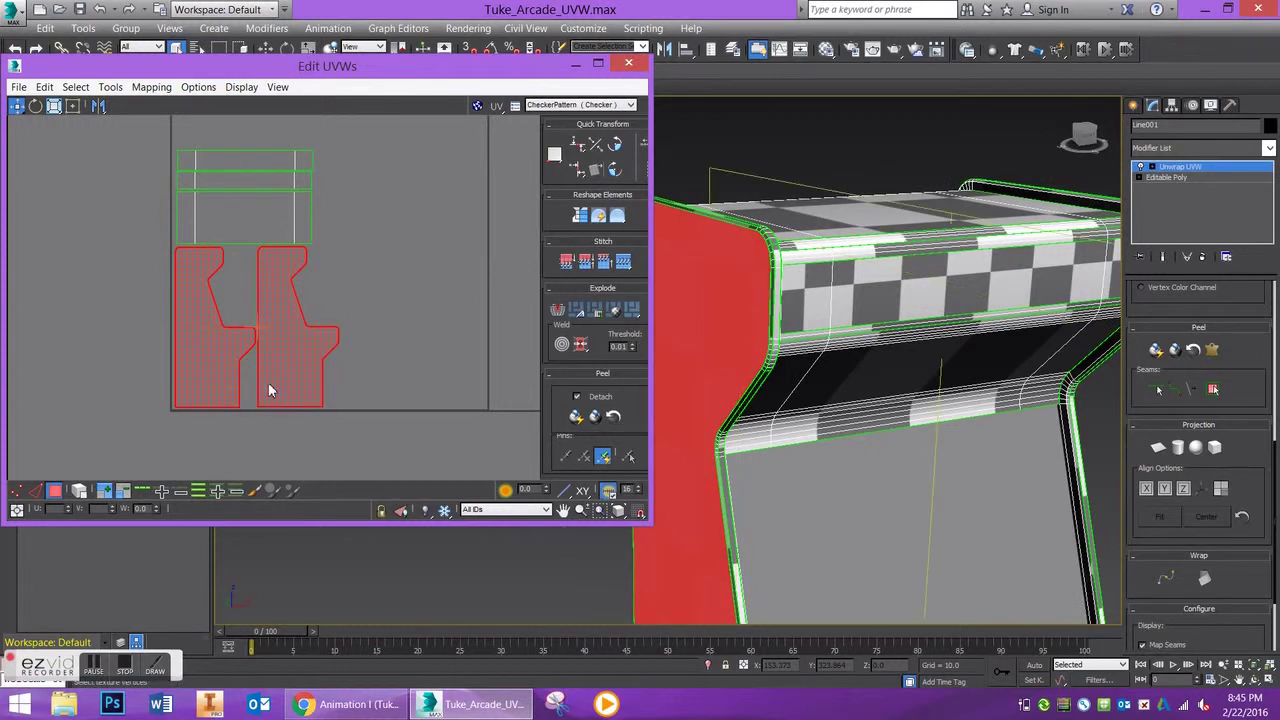
alt+click(294, 401)
click(295, 401)
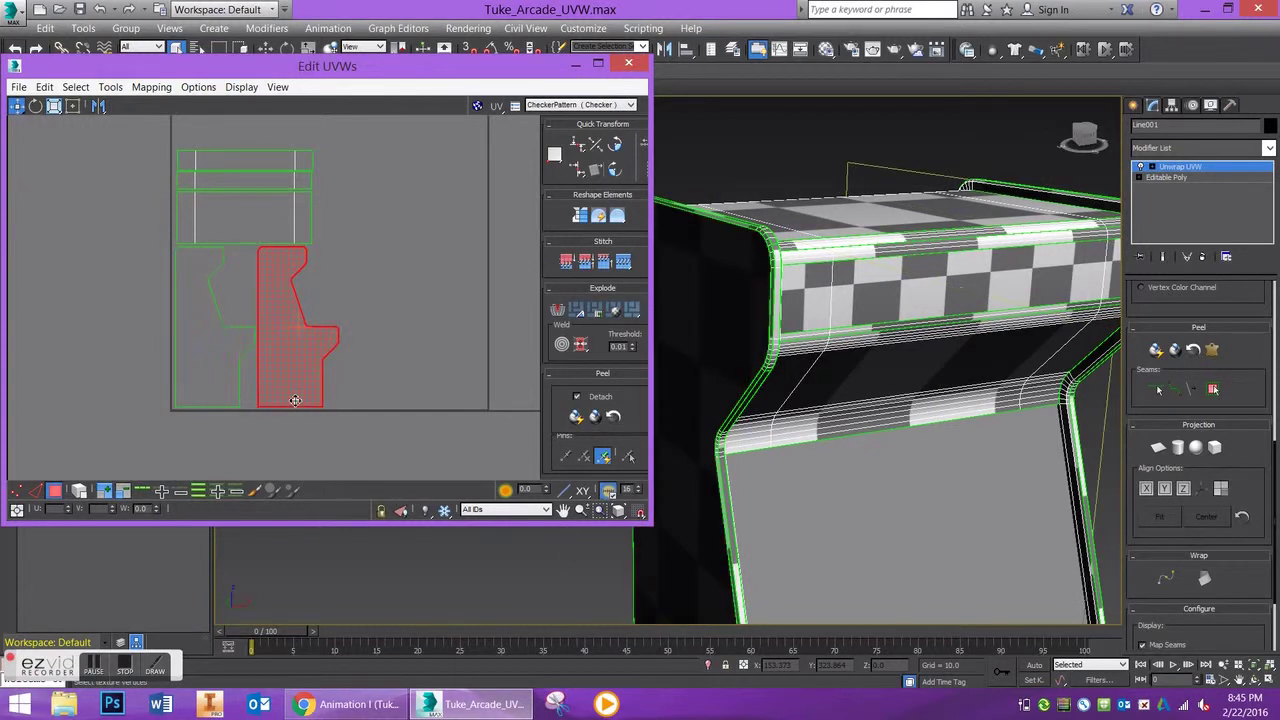
click(213, 371)
click(265, 375)
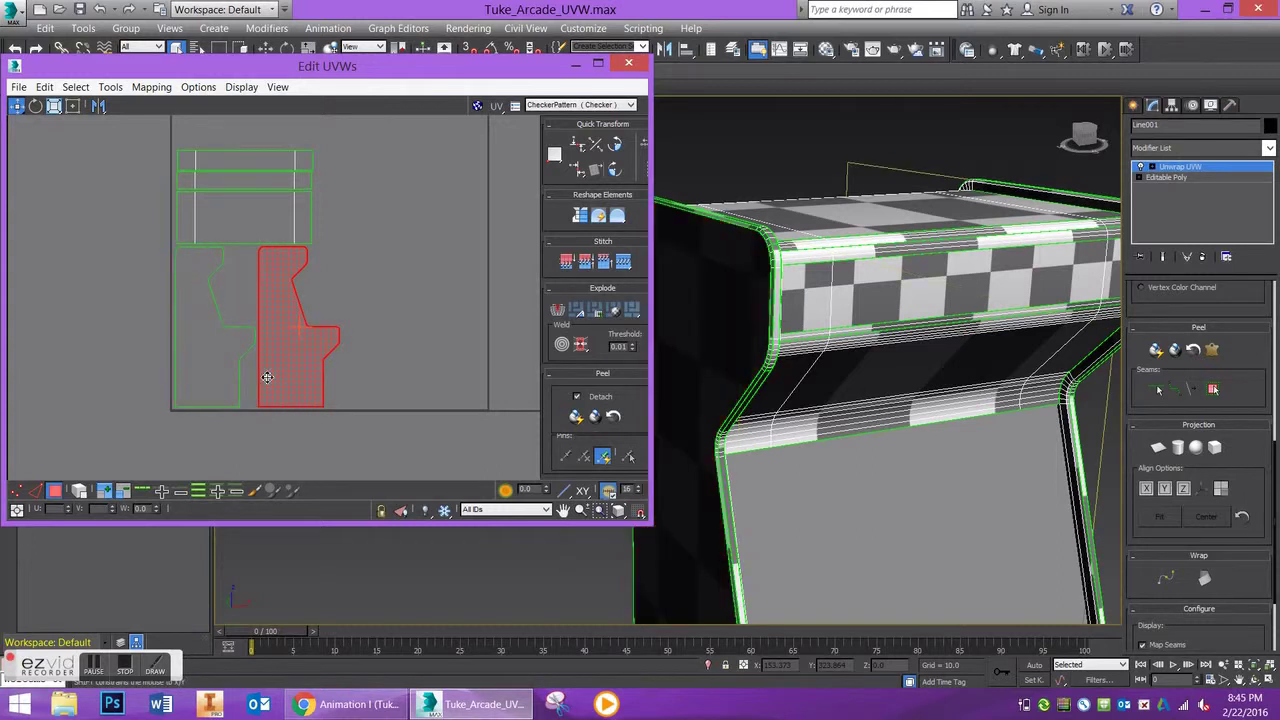
Step: Shift the side panel, marquee and control panel shells together slightly toward the UV tile's left edge
ctrl+click(214, 368)
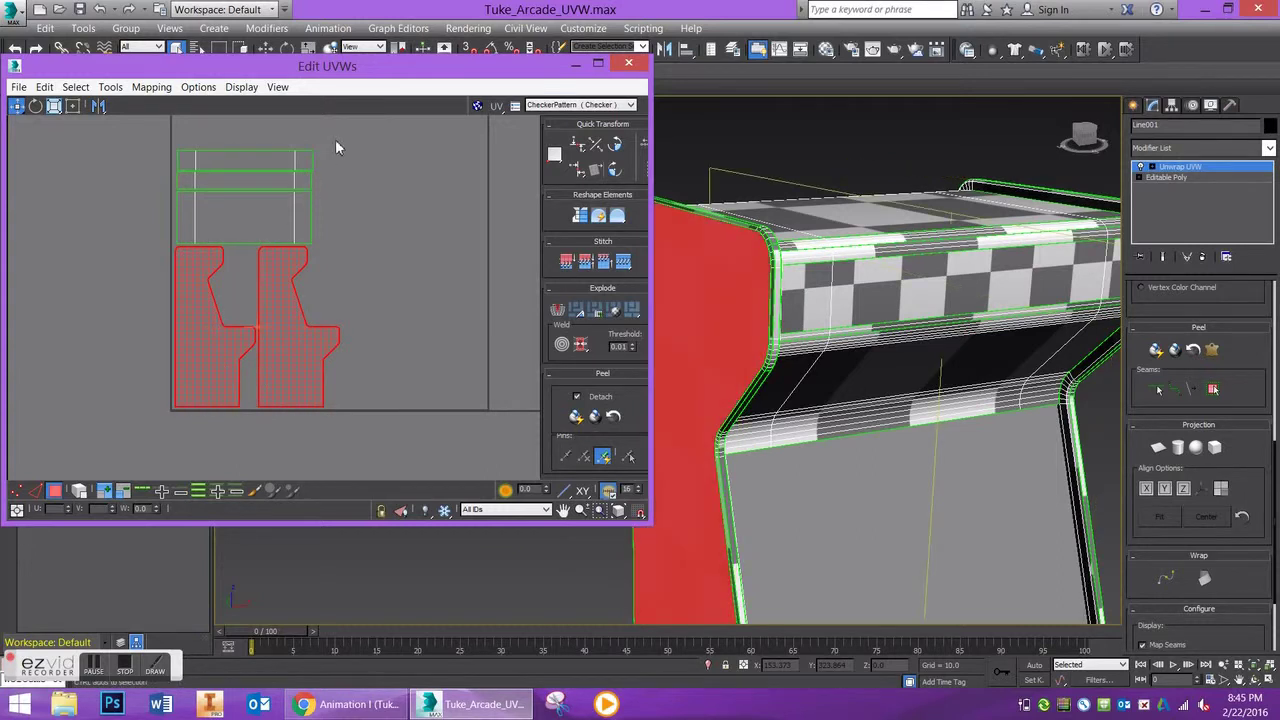
ctrl+drag(183, 217, 172, 225)
drag(212, 312, 210, 312)
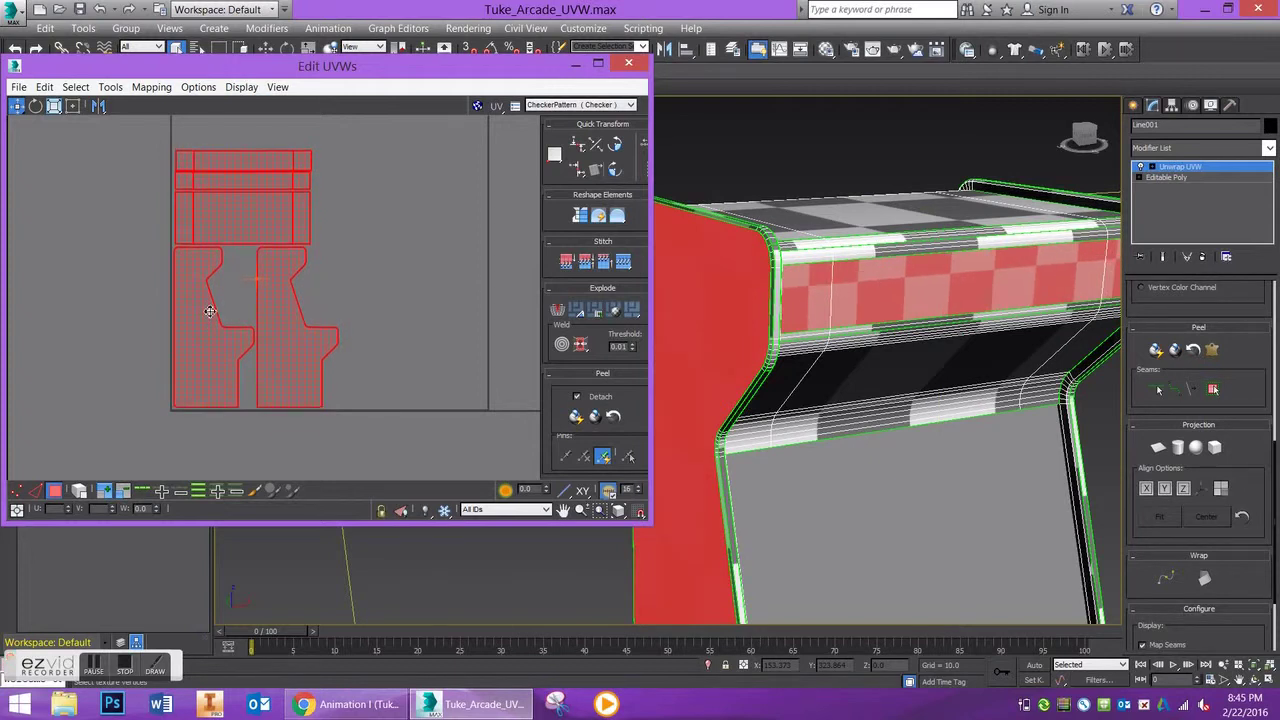
click(410, 307)
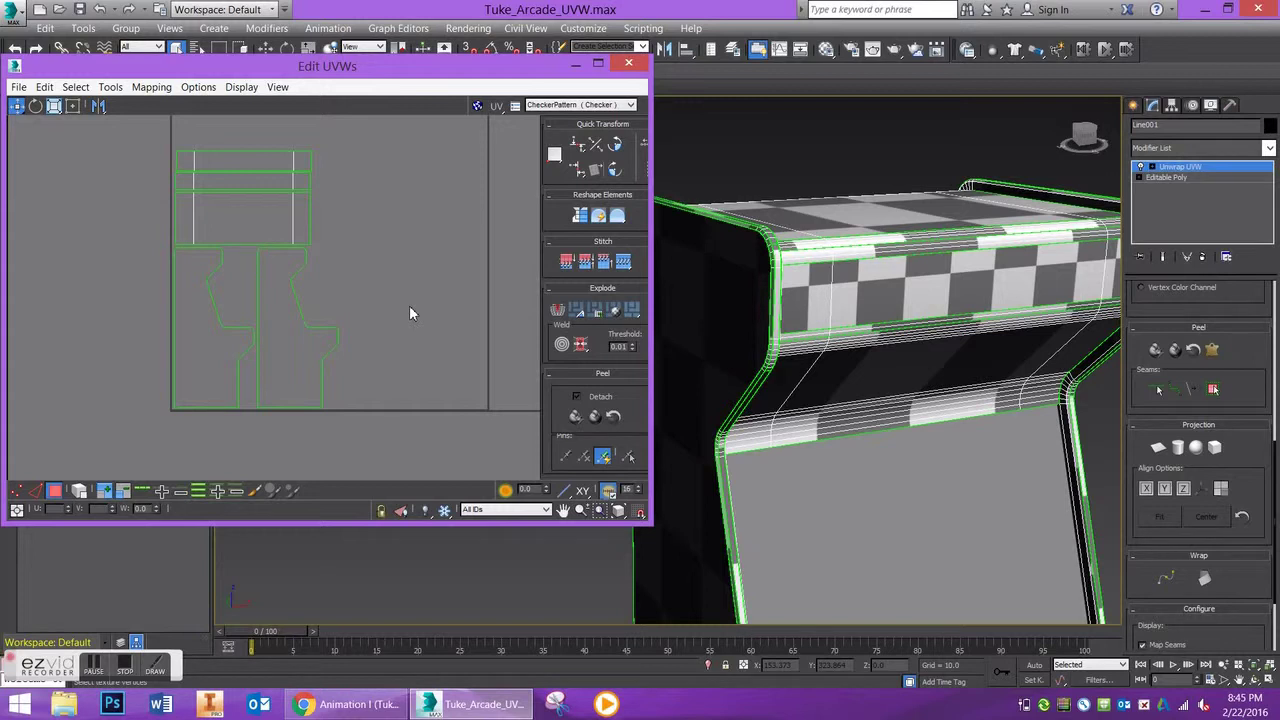
Step: Fine-adjust the position of the stacked marquee and control panel shells above the side panels
middle_drag(380, 300, 355, 327)
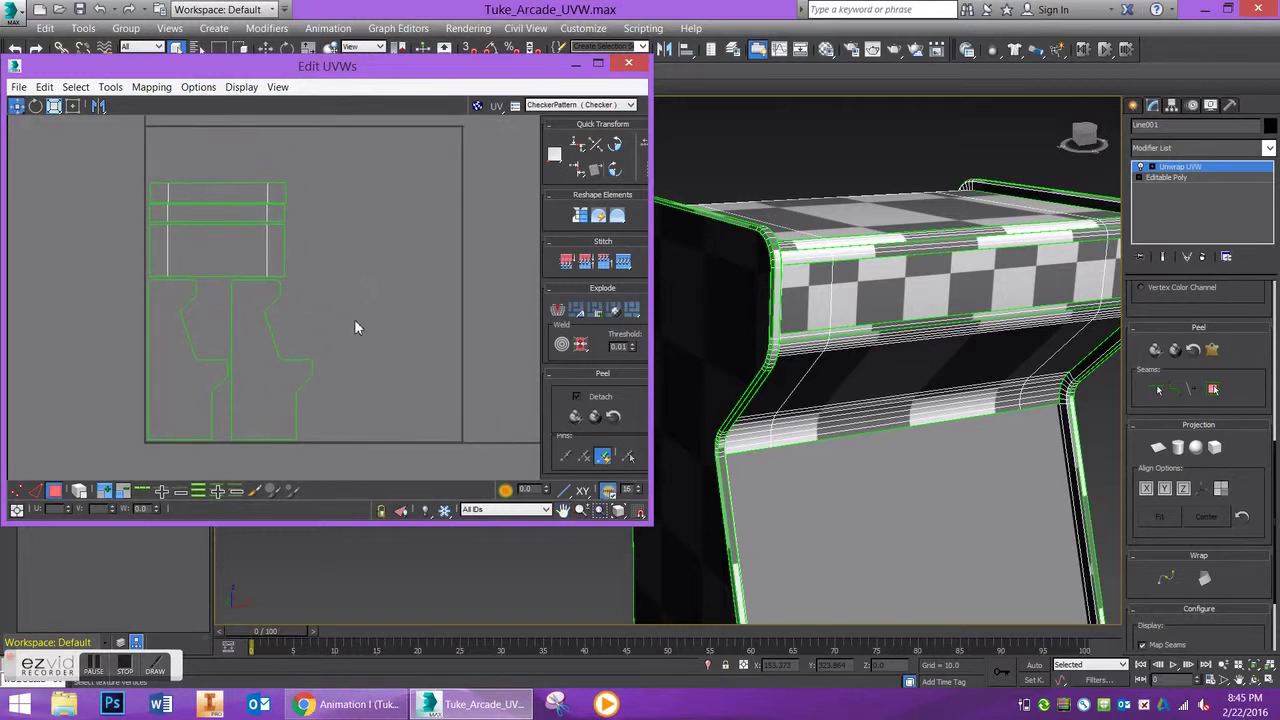
drag(308, 219, 303, 199)
scroll(213, 190, up, 5)
drag(213, 190, 214, 189)
click(477, 272)
Step: Widen the UV editor and group the side panel, marquee and control panel shells so they stay together
scroll(468, 263, down, 3)
middle_drag(468, 263, 388, 208)
scroll(413, 197, down, 3)
key(ctrl+a)
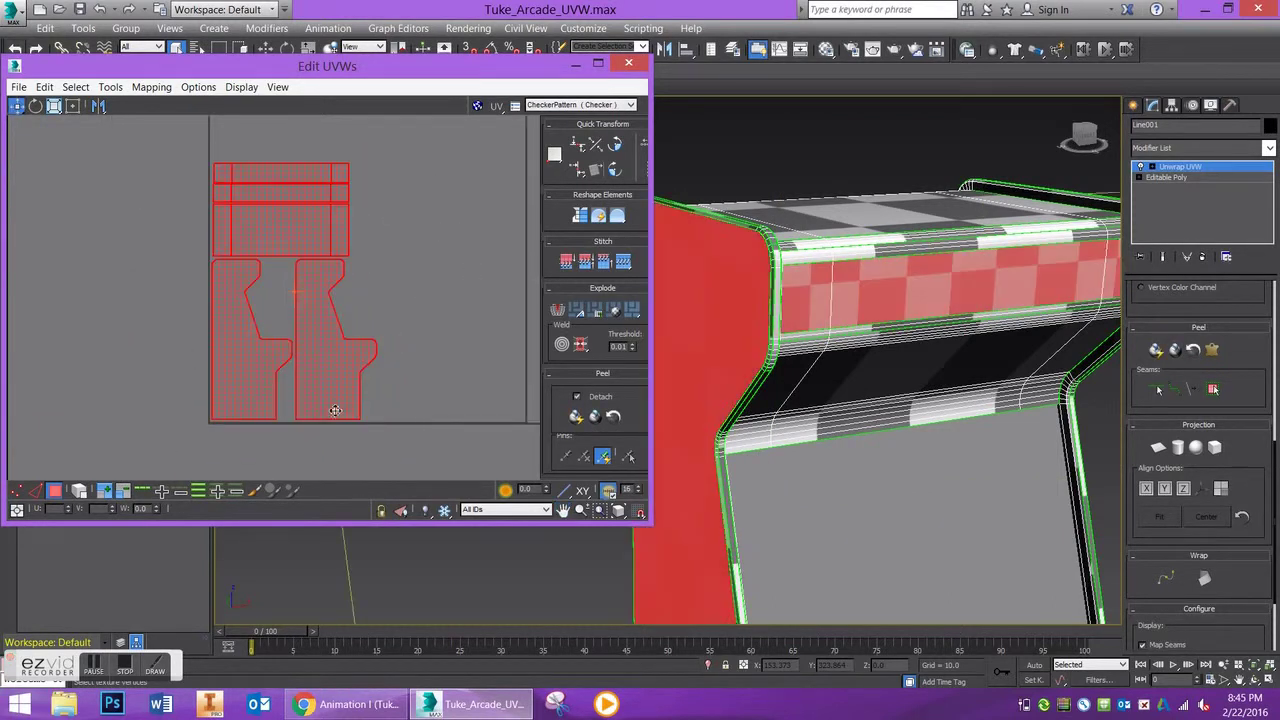
click(660, 402)
drag(653, 395, 757, 399)
scroll(702, 384, down, 5)
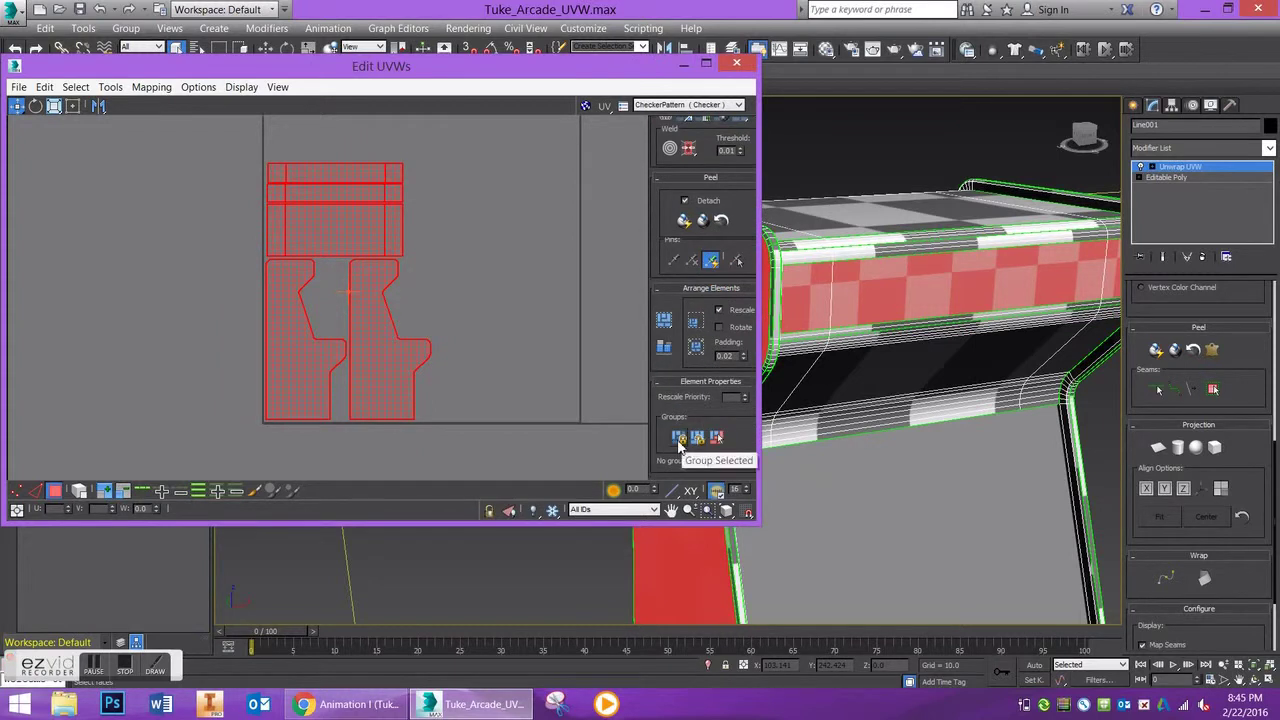
click(679, 440)
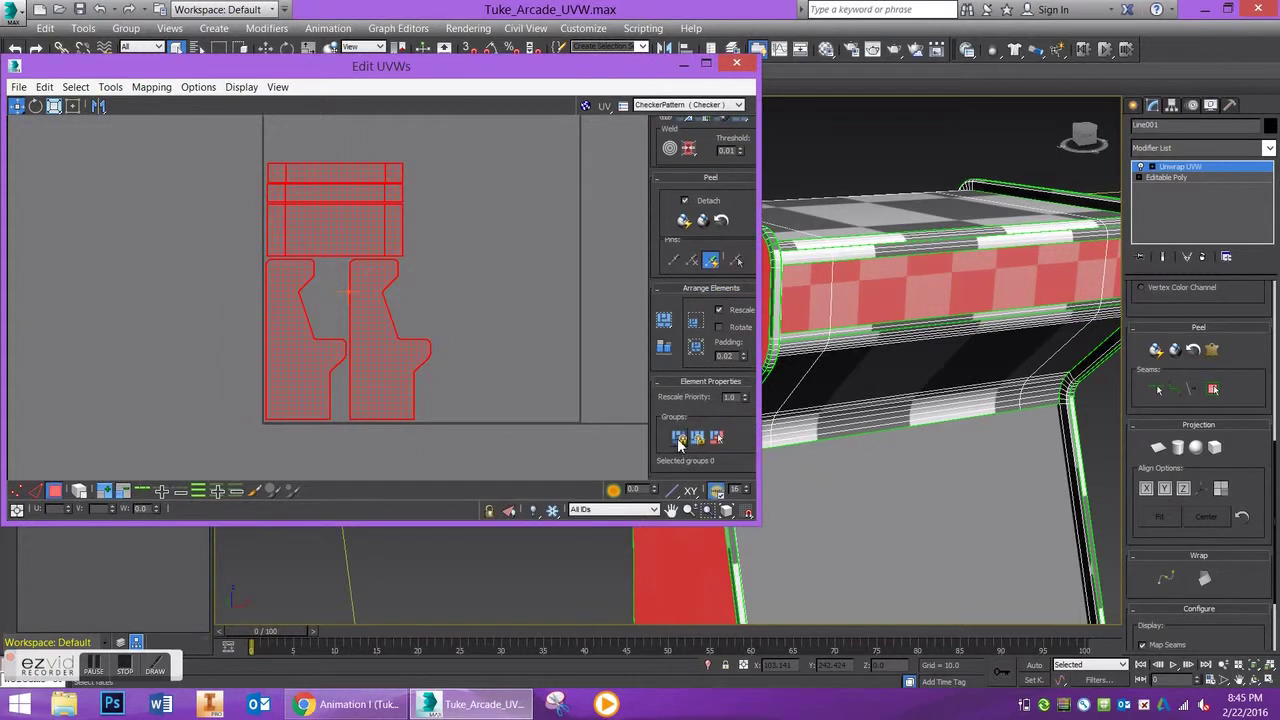
Step: Reselect all the main shells inside the UV tile and group them again, leaving nothing selected
scroll(444, 241, up, 1)
middle_drag(442, 246, 396, 274)
scroll(395, 275, down, 1)
scroll(530, 334, down, 1)
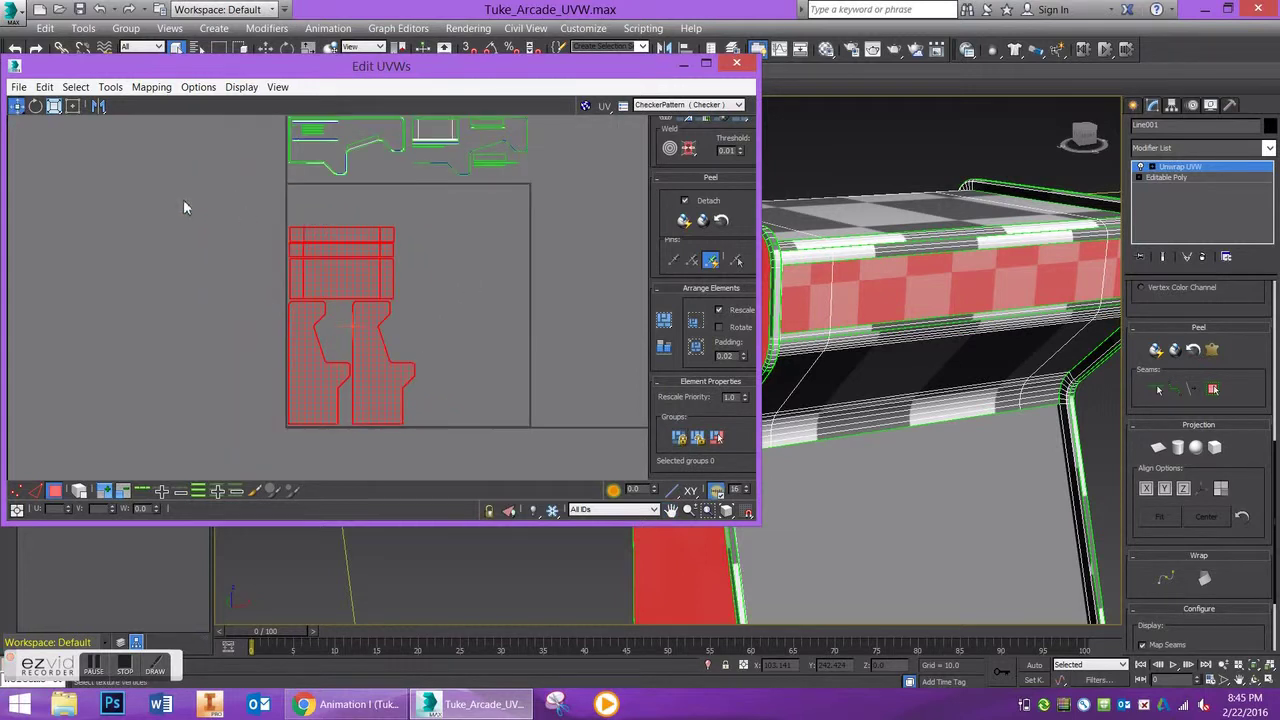
click(214, 222)
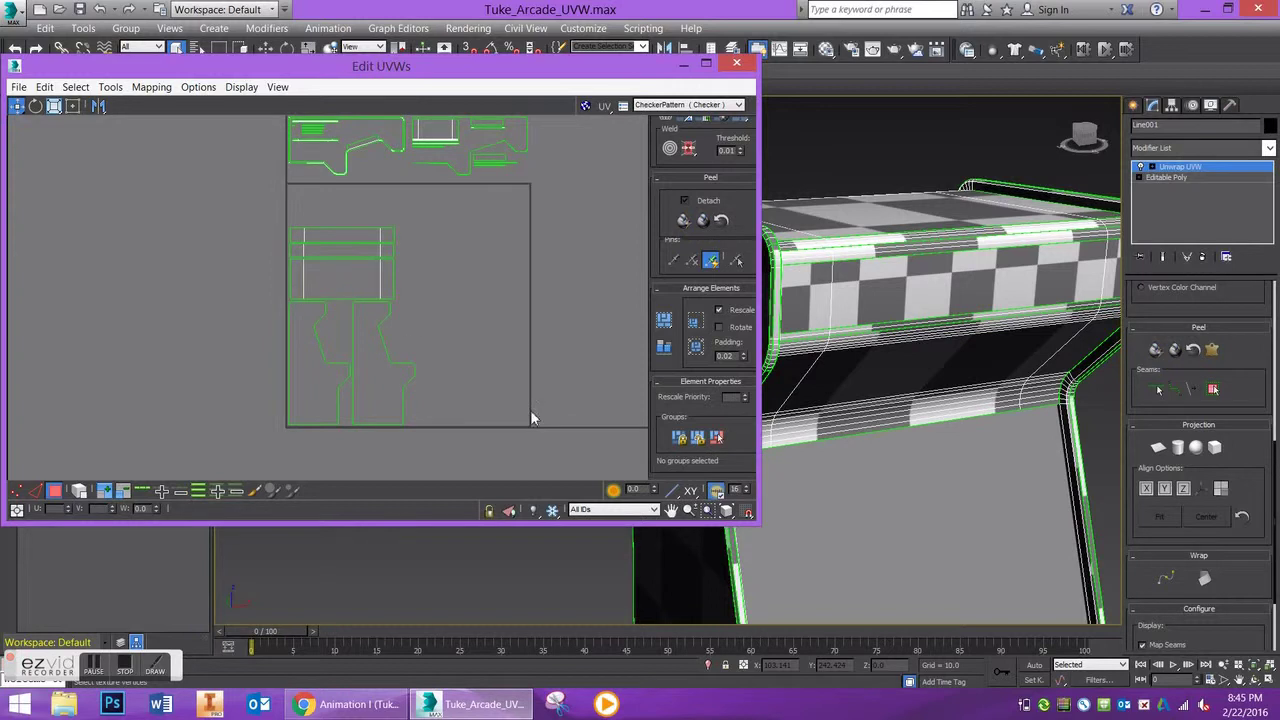
drag(531, 418, 560, 446)
click(681, 442)
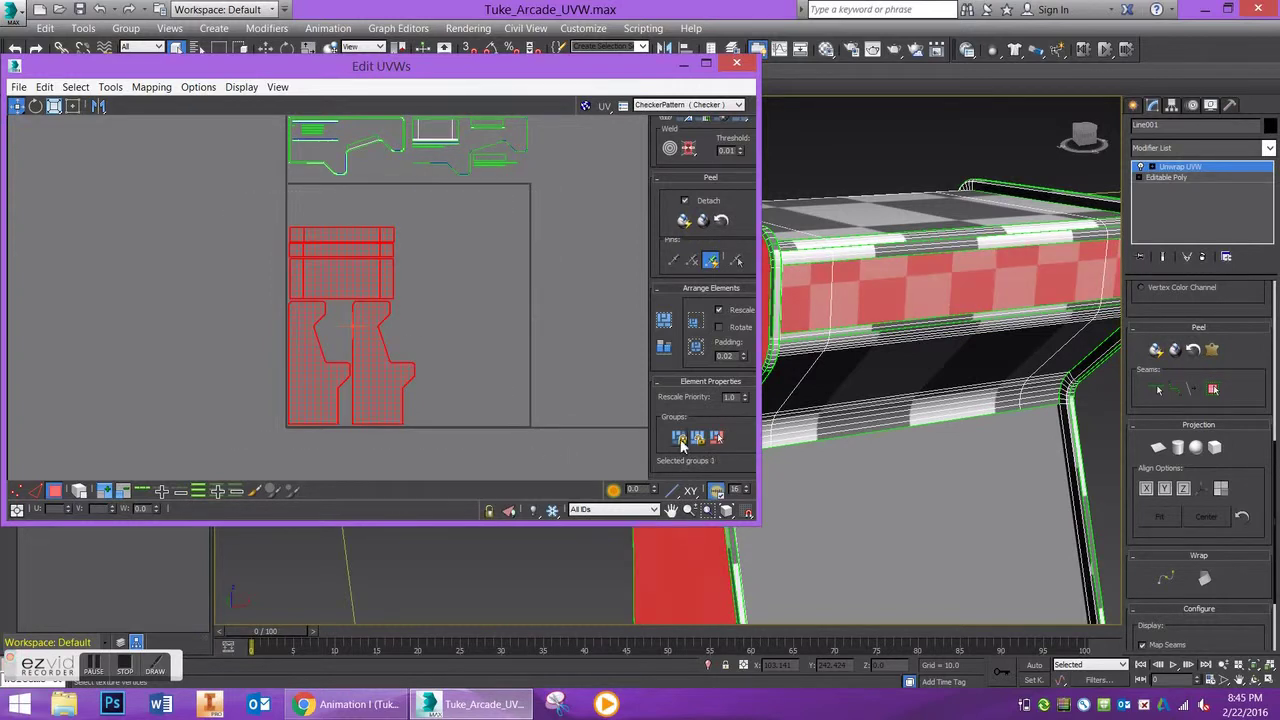
click(505, 320)
click(352, 277)
click(447, 283)
Step: Try to pack only the remaining ungrouped shells above the UV tile into it, and undo the packing
scroll(491, 297, down, 2)
middle_drag(491, 297, 383, 399)
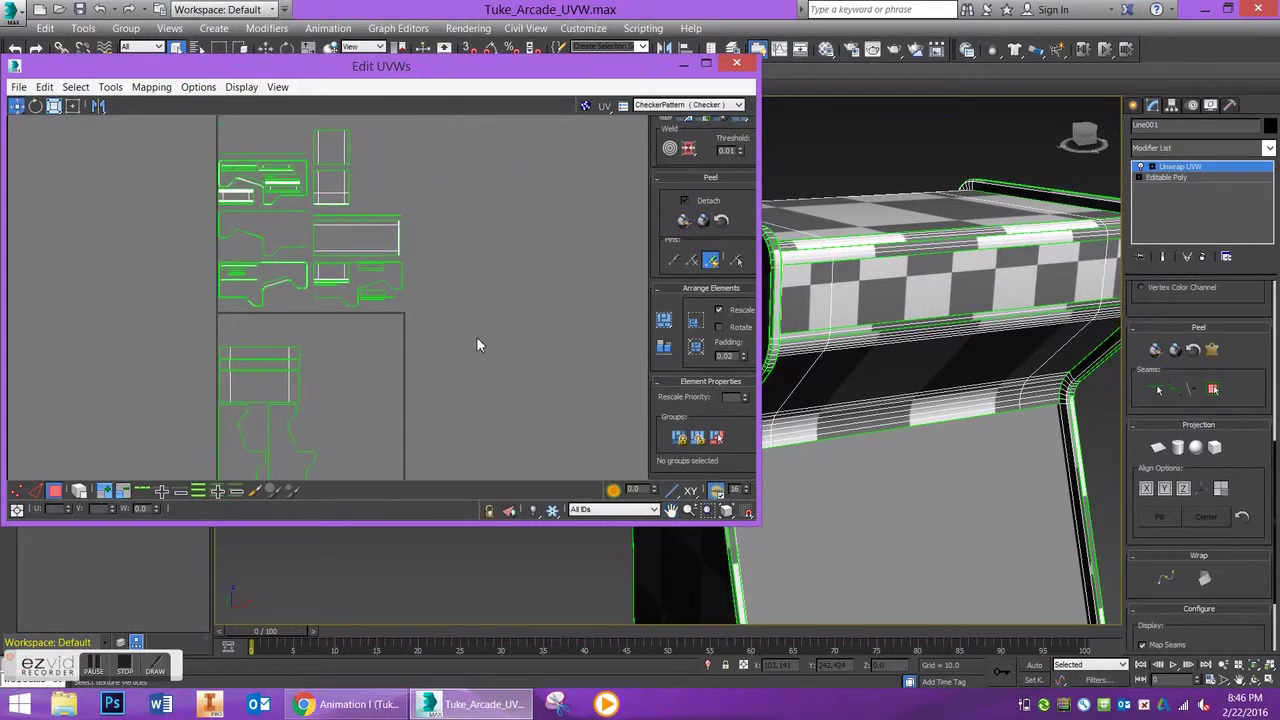
middle_drag(485, 297, 414, 294)
key(ctrl+a)
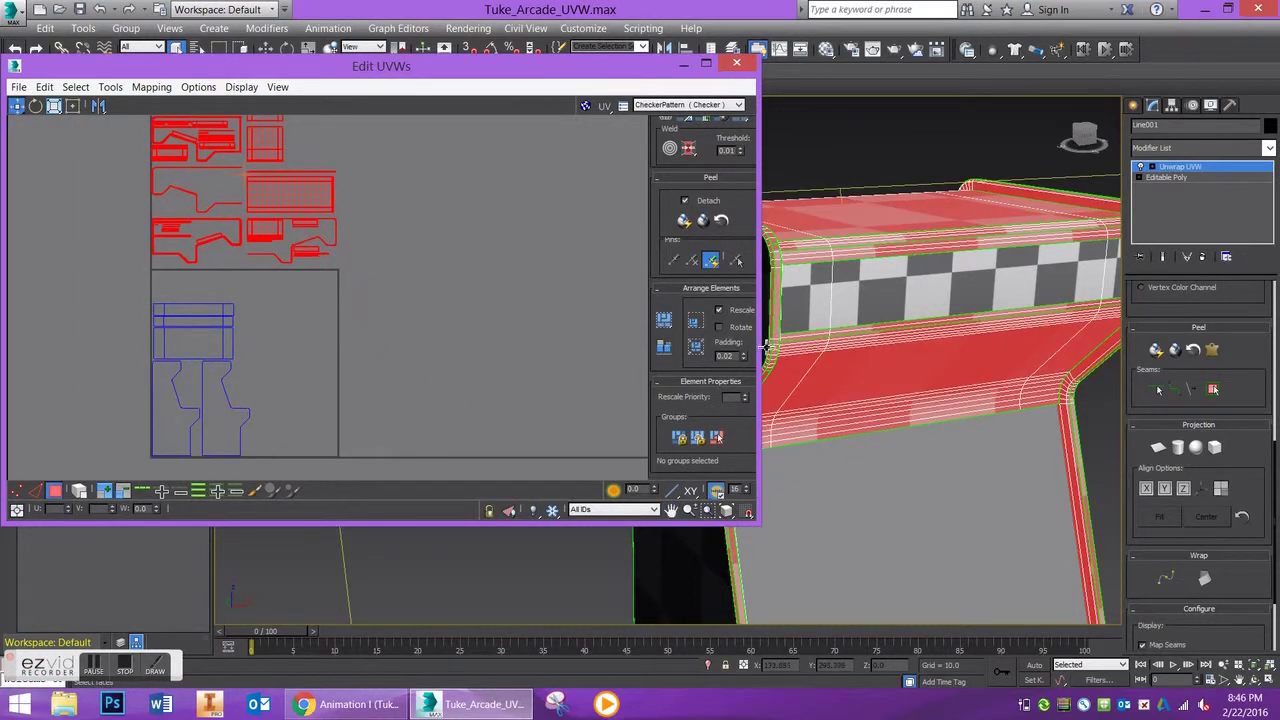
drag(760, 348, 830, 348)
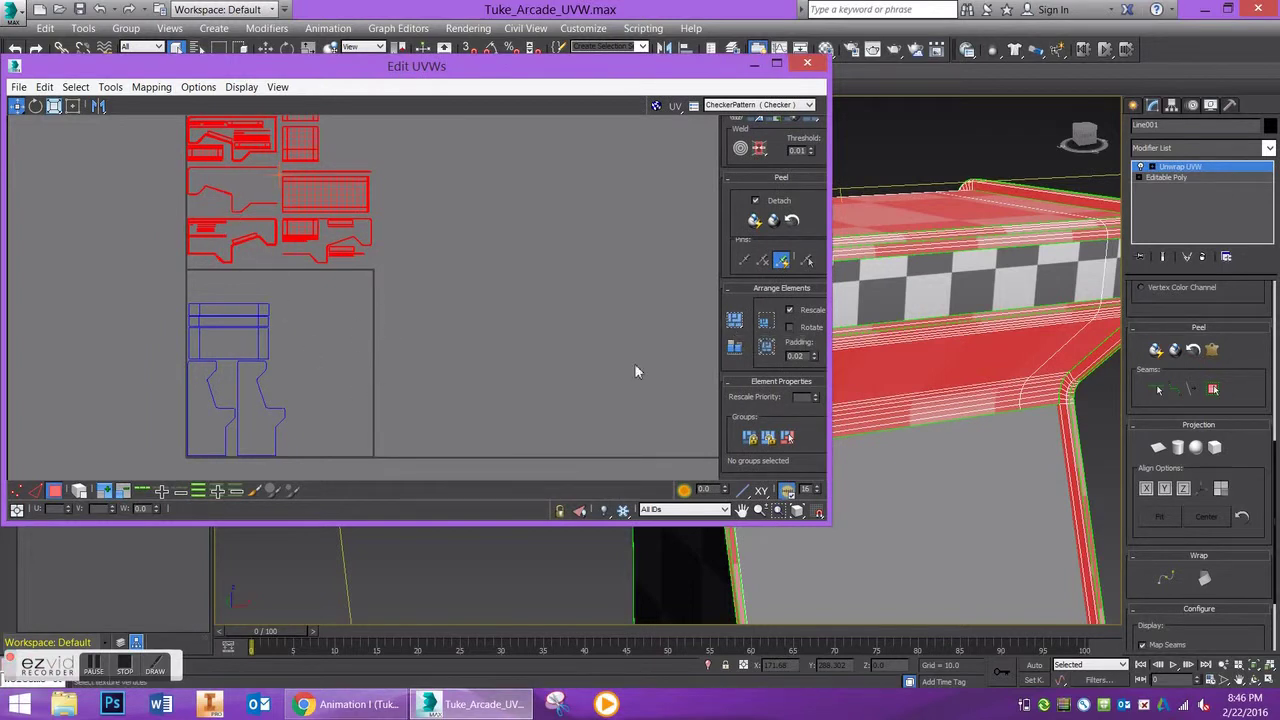
click(734, 321)
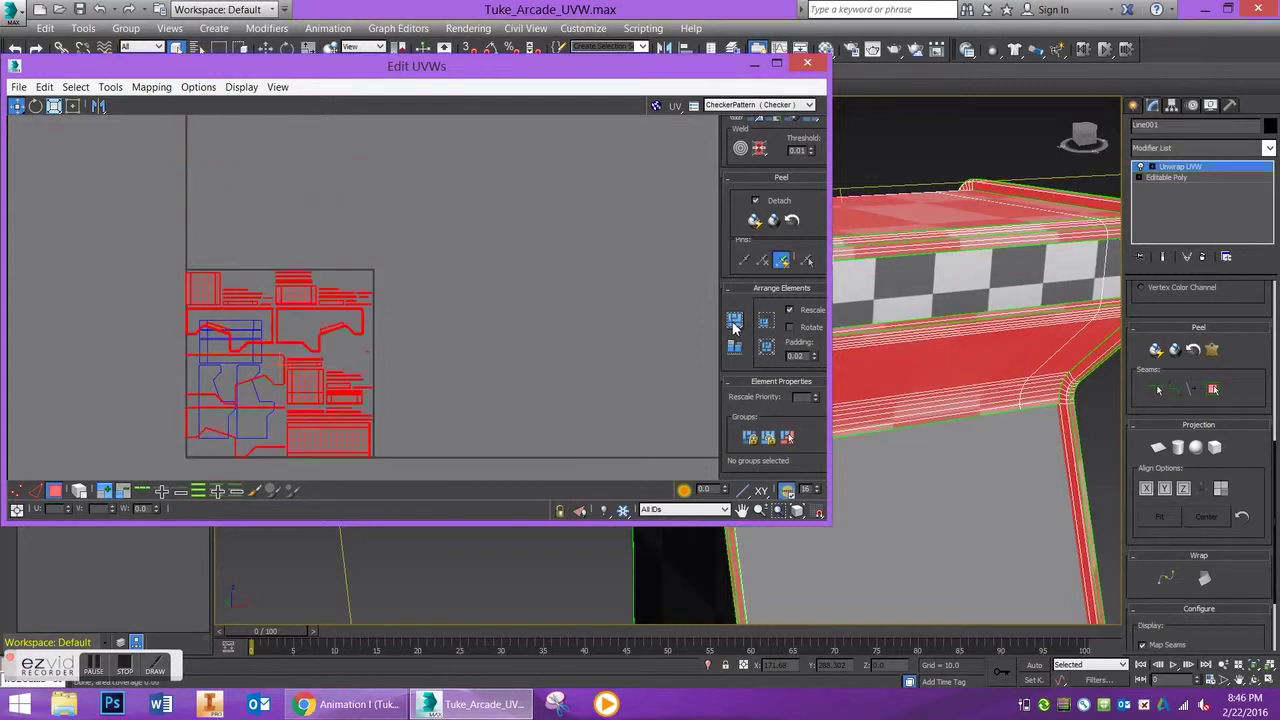
click(734, 320)
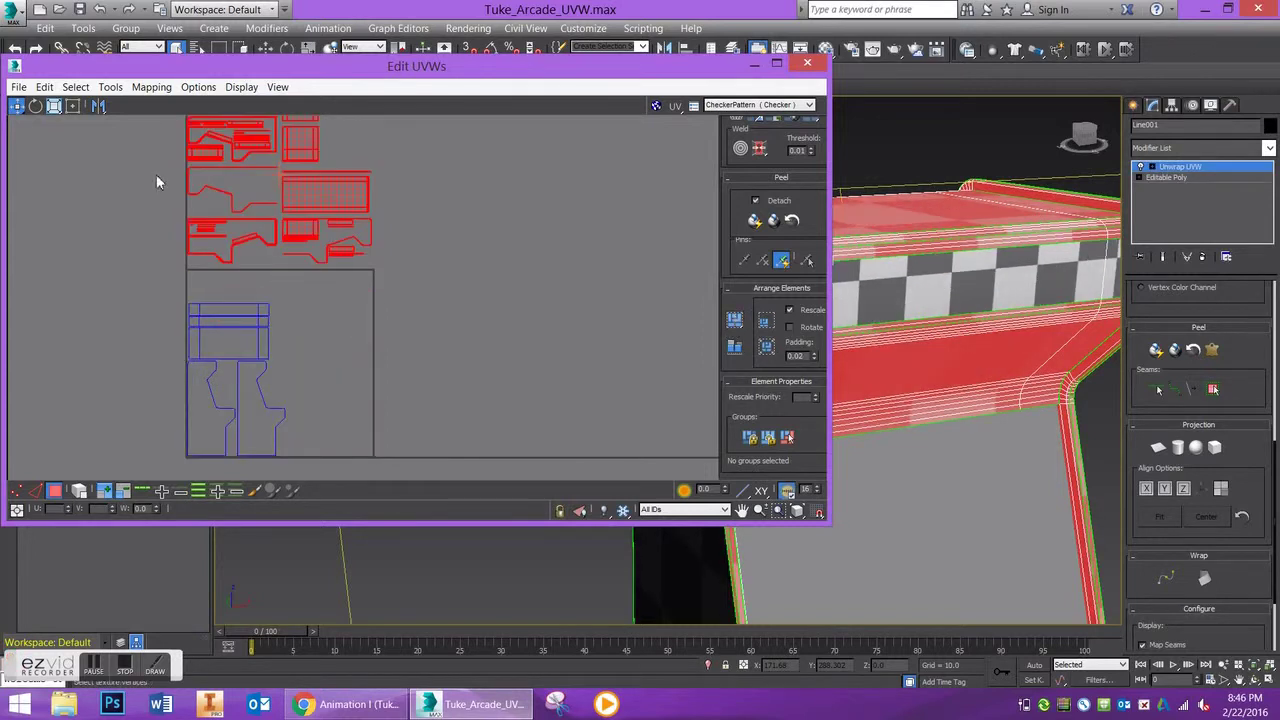
Step: Try to pack all UV shells, including the grouped main shells, into the tile, and undo the packing
key(ctrl+a)
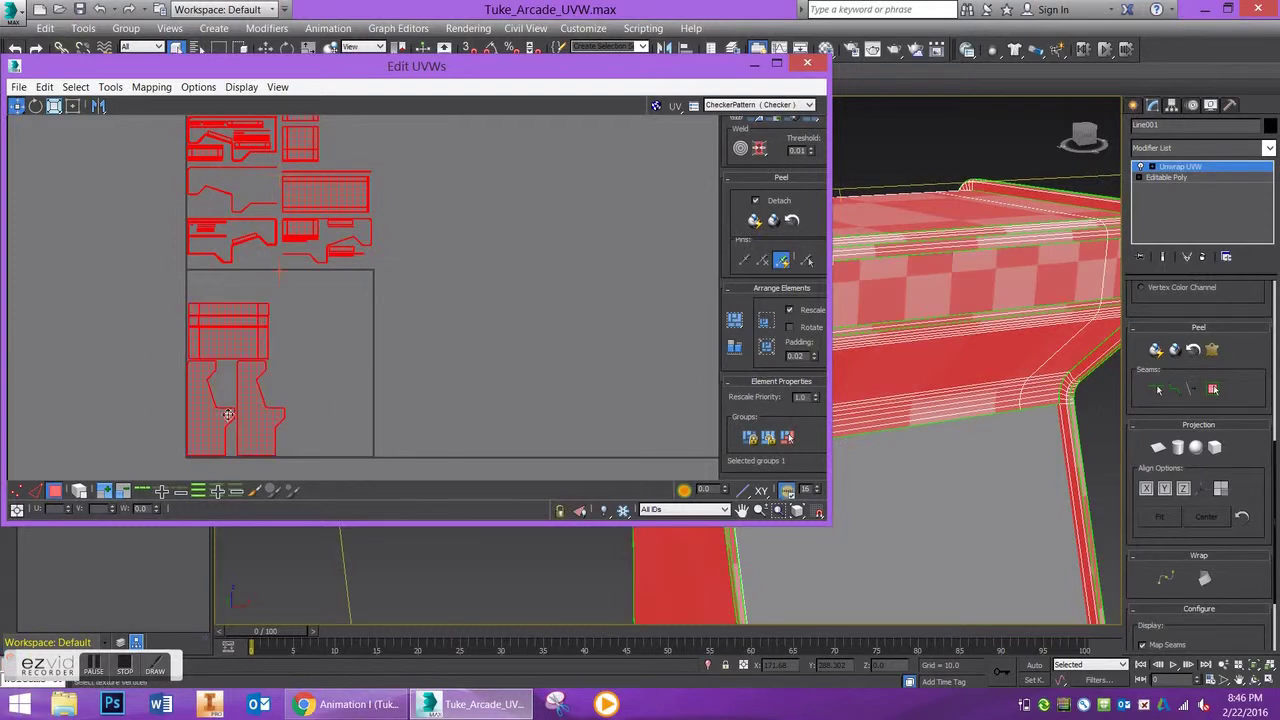
click(734, 330)
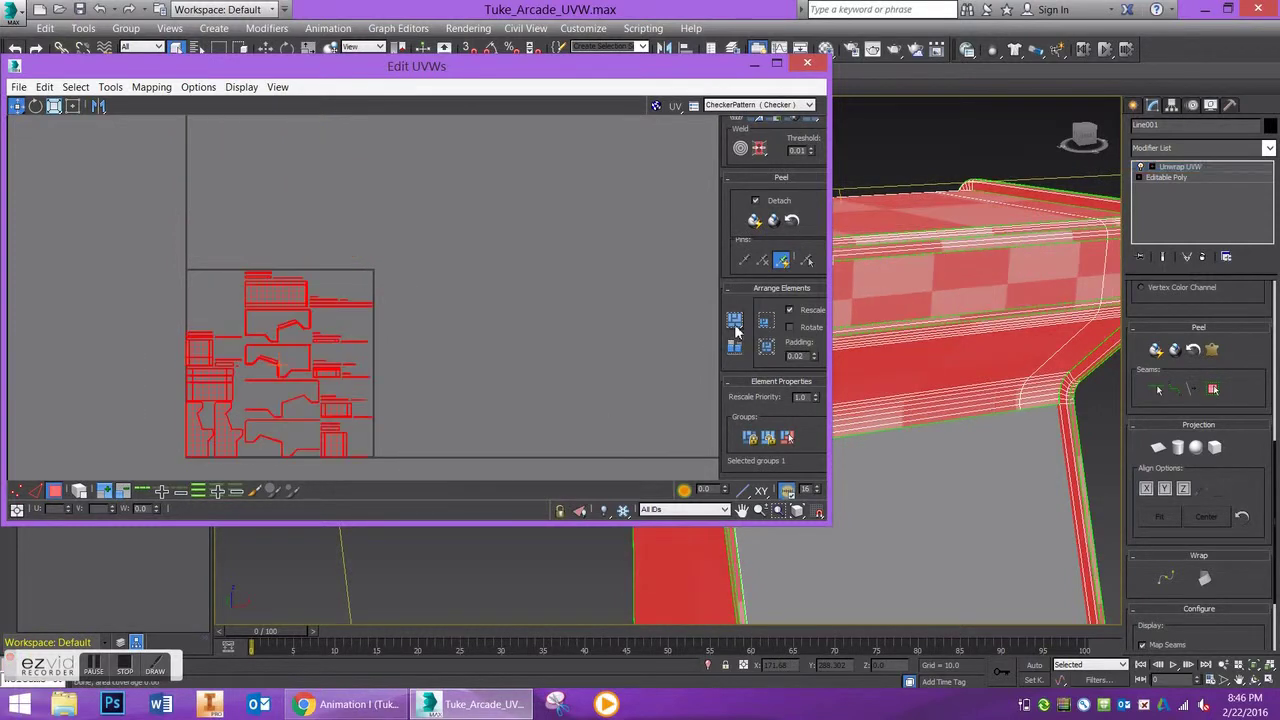
middle_drag(302, 336, 321, 304)
scroll(308, 317, up, 3)
middle_drag(219, 356, 297, 285)
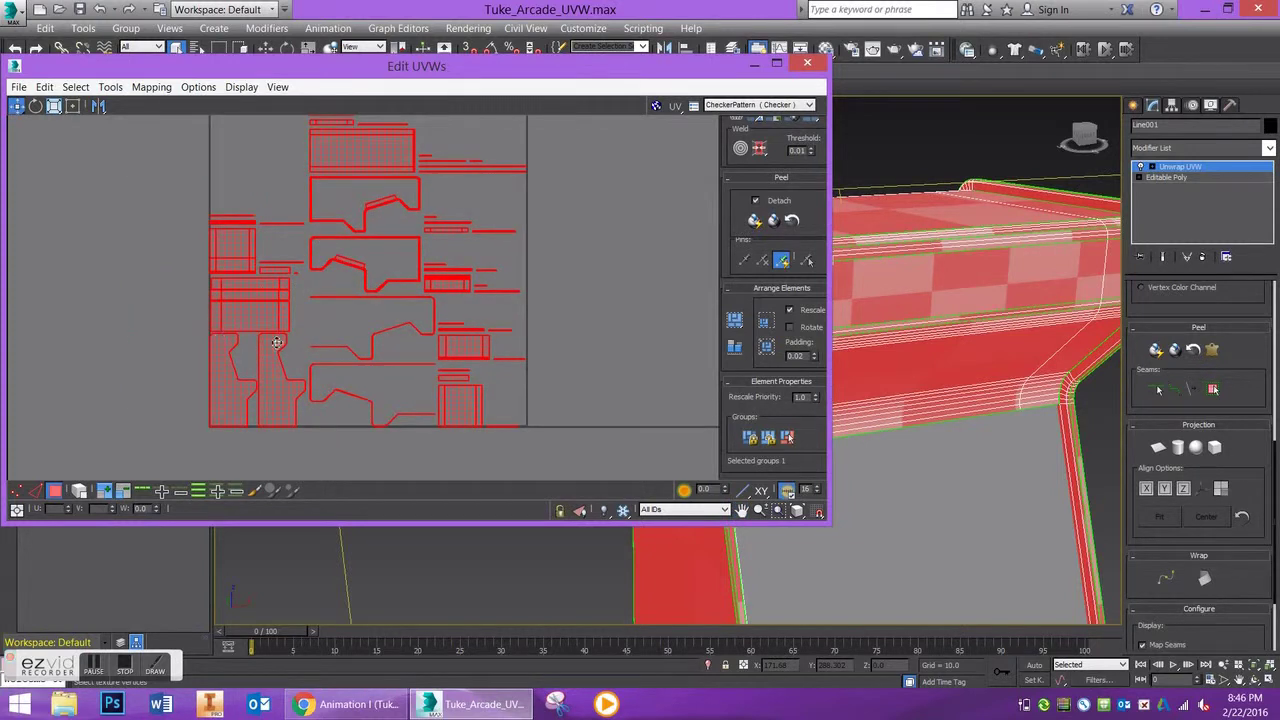
middle_drag(278, 360, 298, 370)
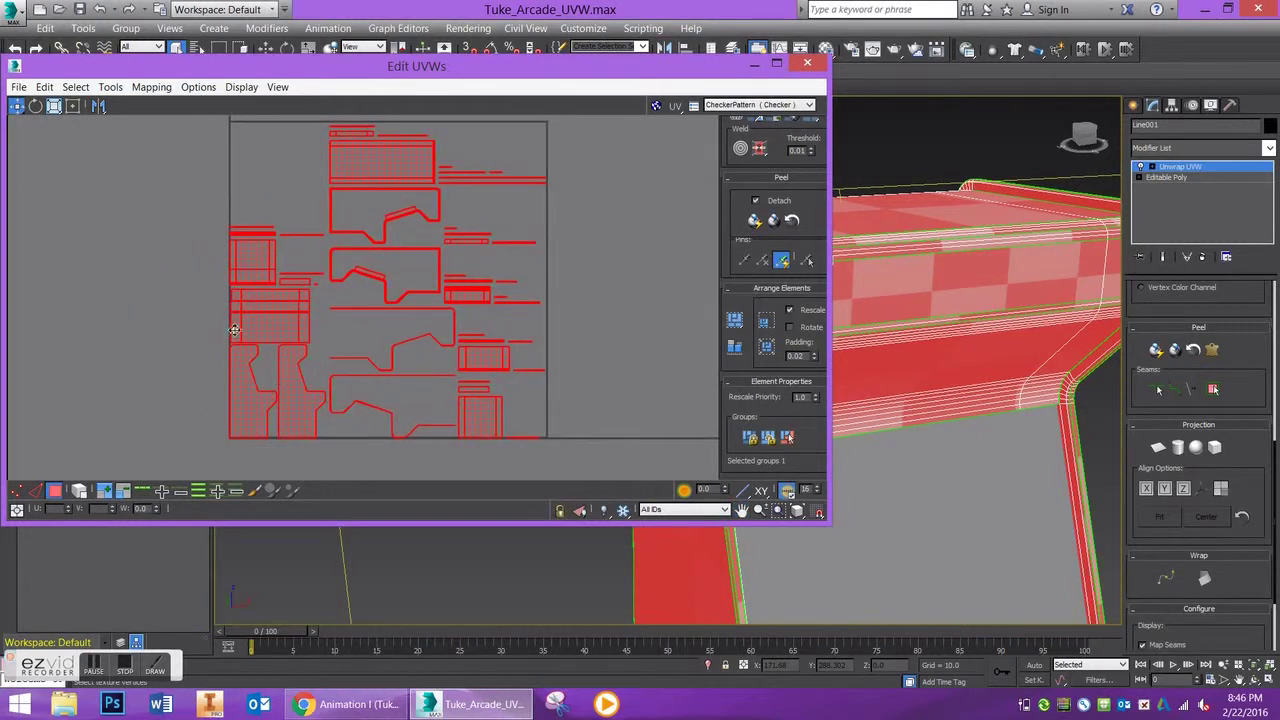
key(ctrl+z)
click(187, 323)
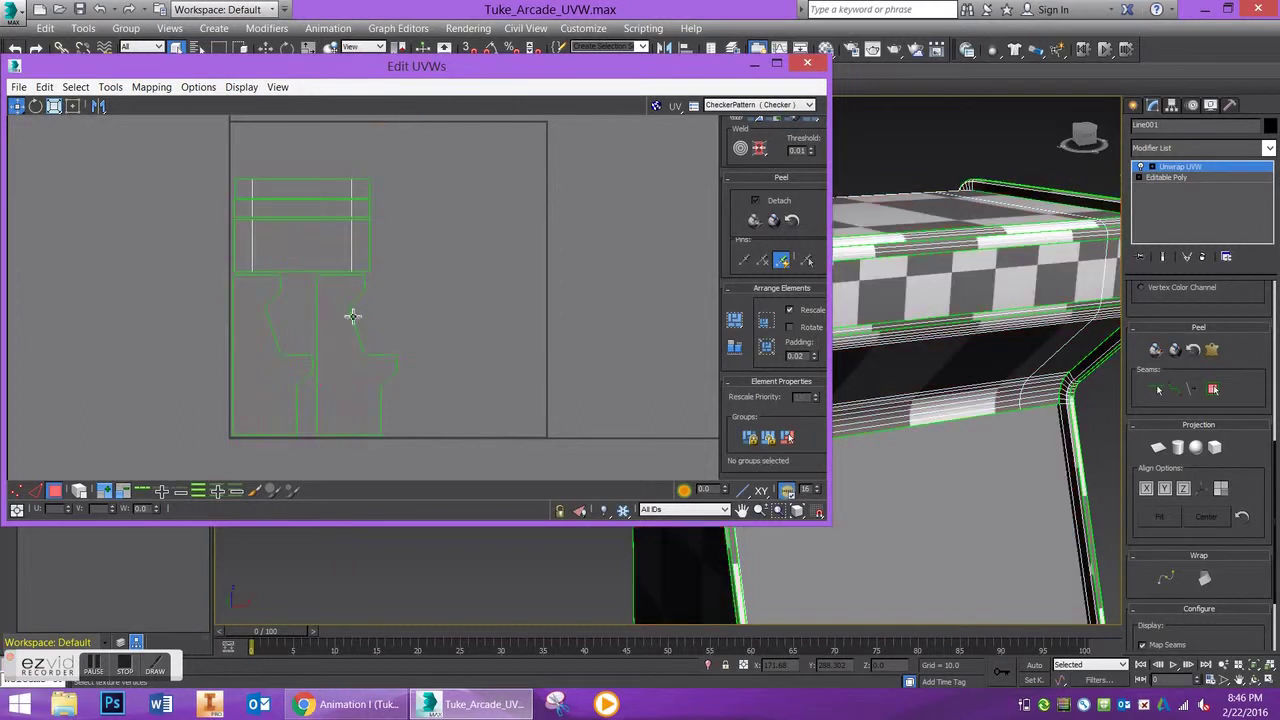
click(325, 312)
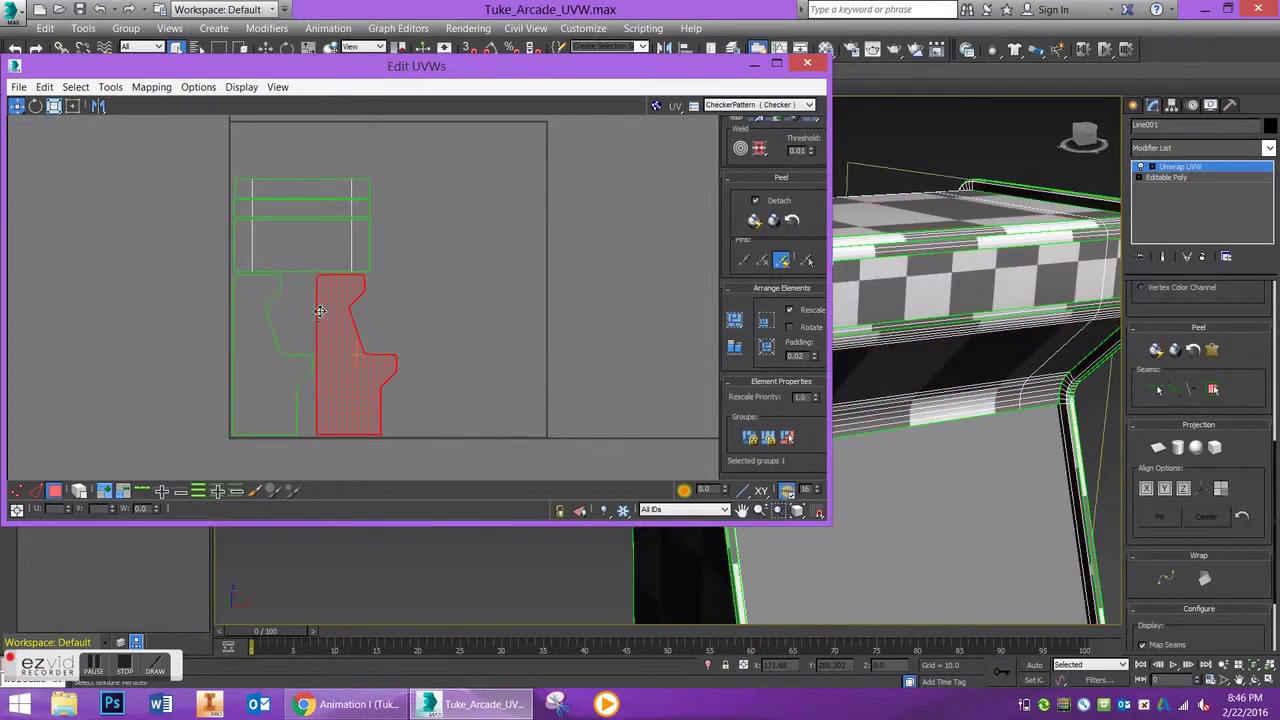
click(268, 330)
click(305, 232)
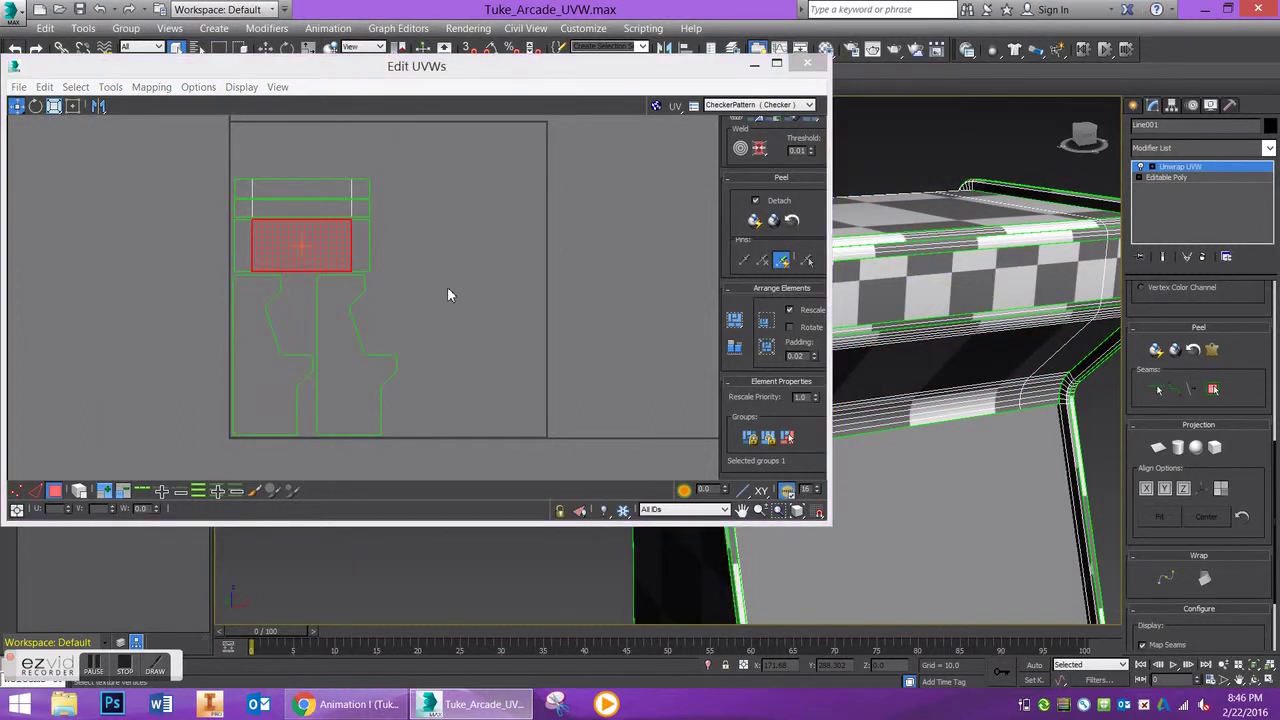
Step: Select both side panel shells and scale them up together from their lower-left corner inside the UV tile
drag(186, 157, 438, 273)
ctrl+click(349, 355)
ctrl+click(238, 352)
click(277, 363)
ctrl+click(346, 363)
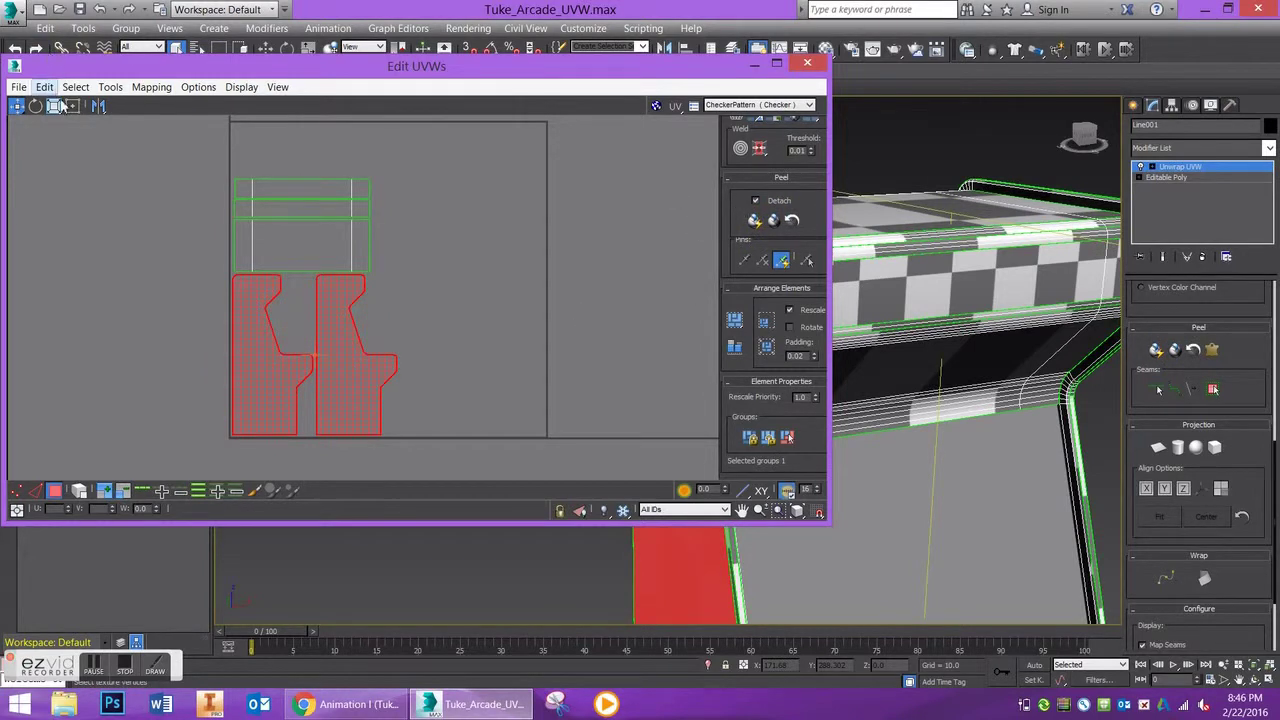
drag(363, 351, 361, 340)
key(ctrl+z)
drag(754, 198, 756, 393)
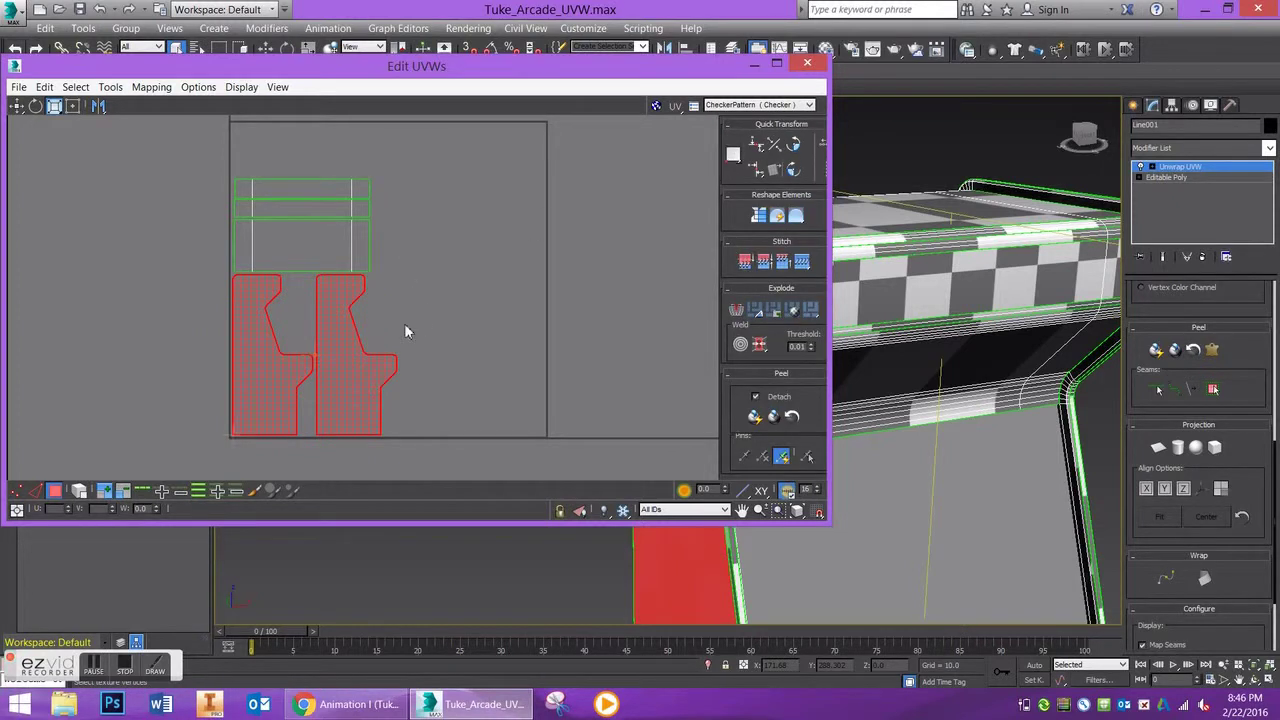
drag(337, 349, 363, 334)
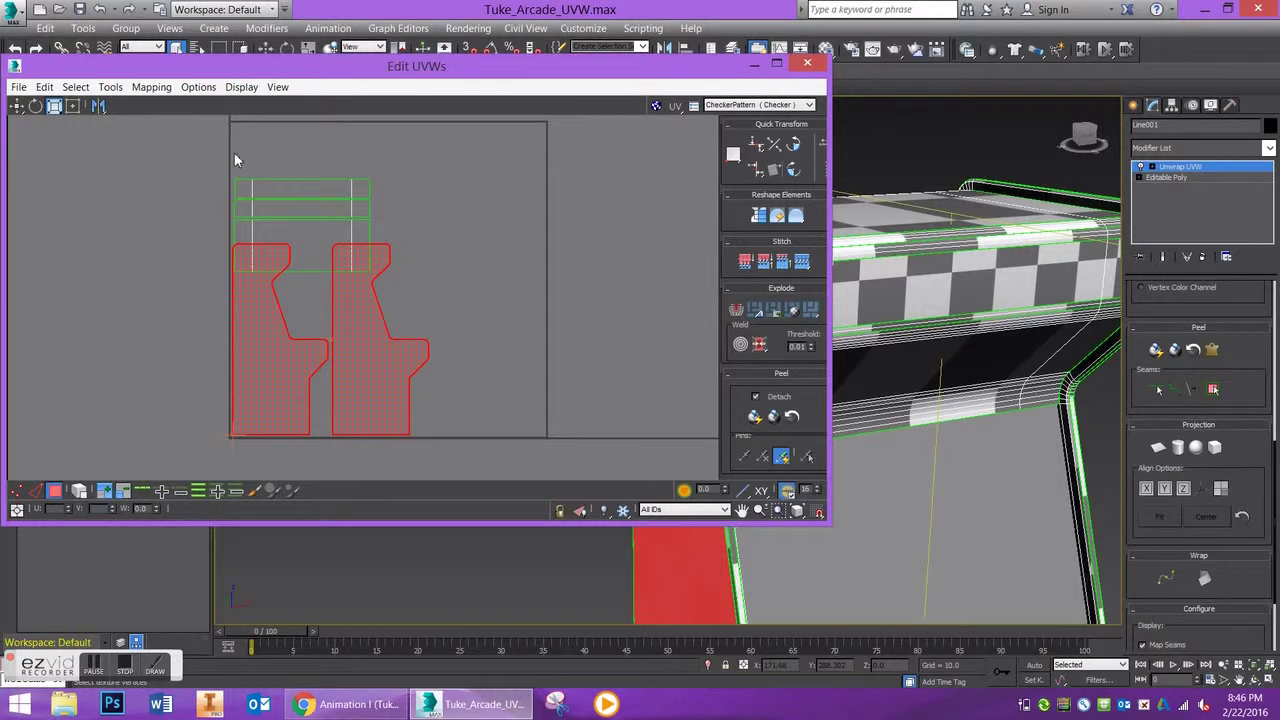
Step: Select only the marquee and control panel shells and move them straight up so they sit just above the enlarged side panels
drag(450, 277, 403, 281)
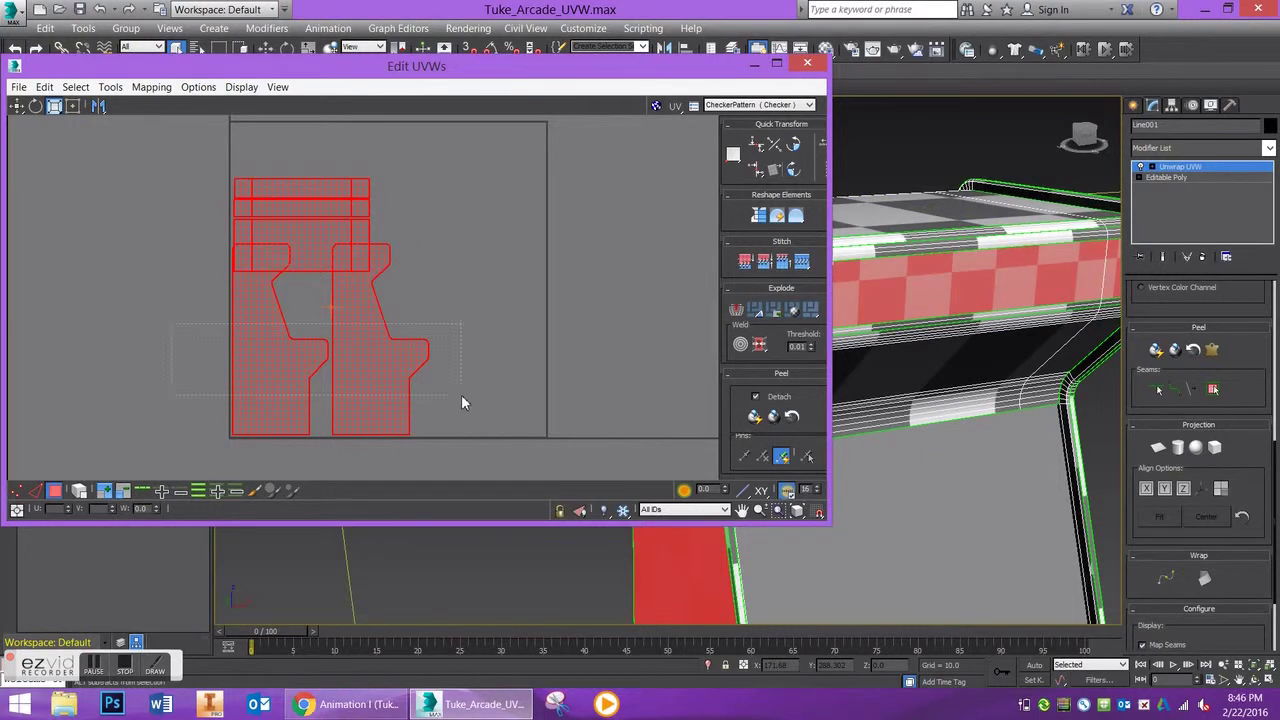
click(295, 266)
drag(324, 232, 318, 222)
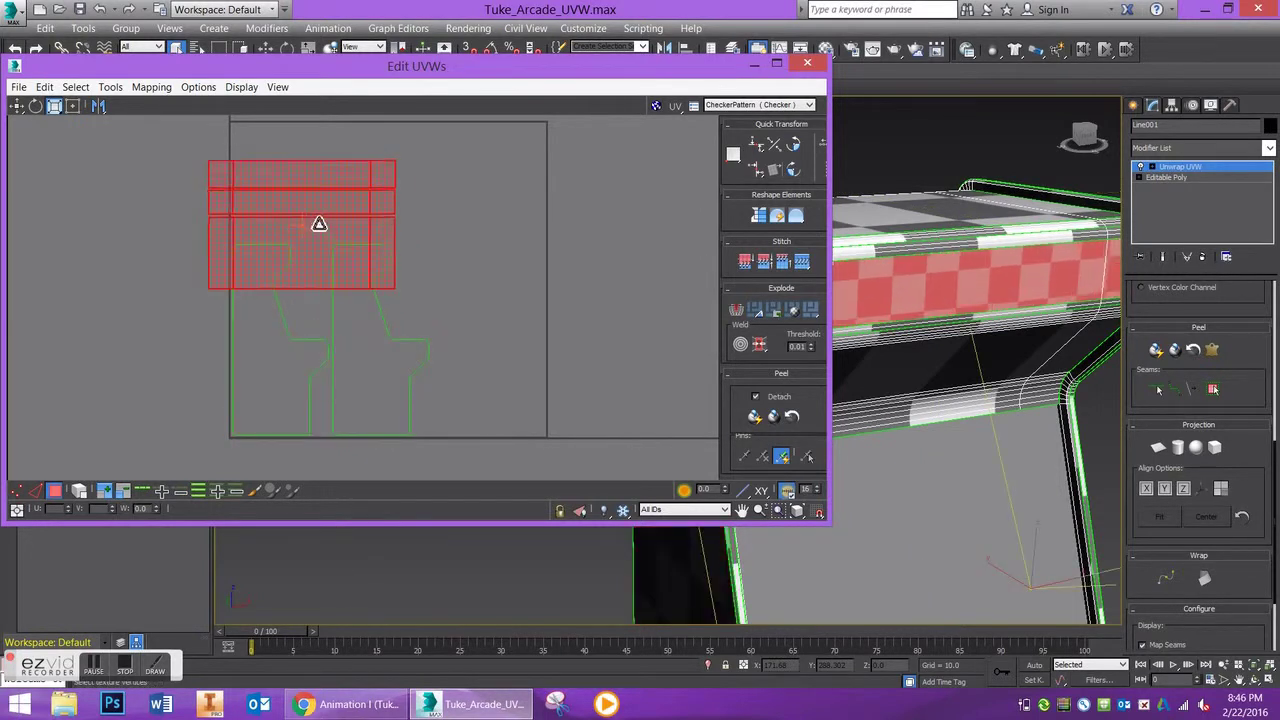
key(ctrl+z)
click(18, 106)
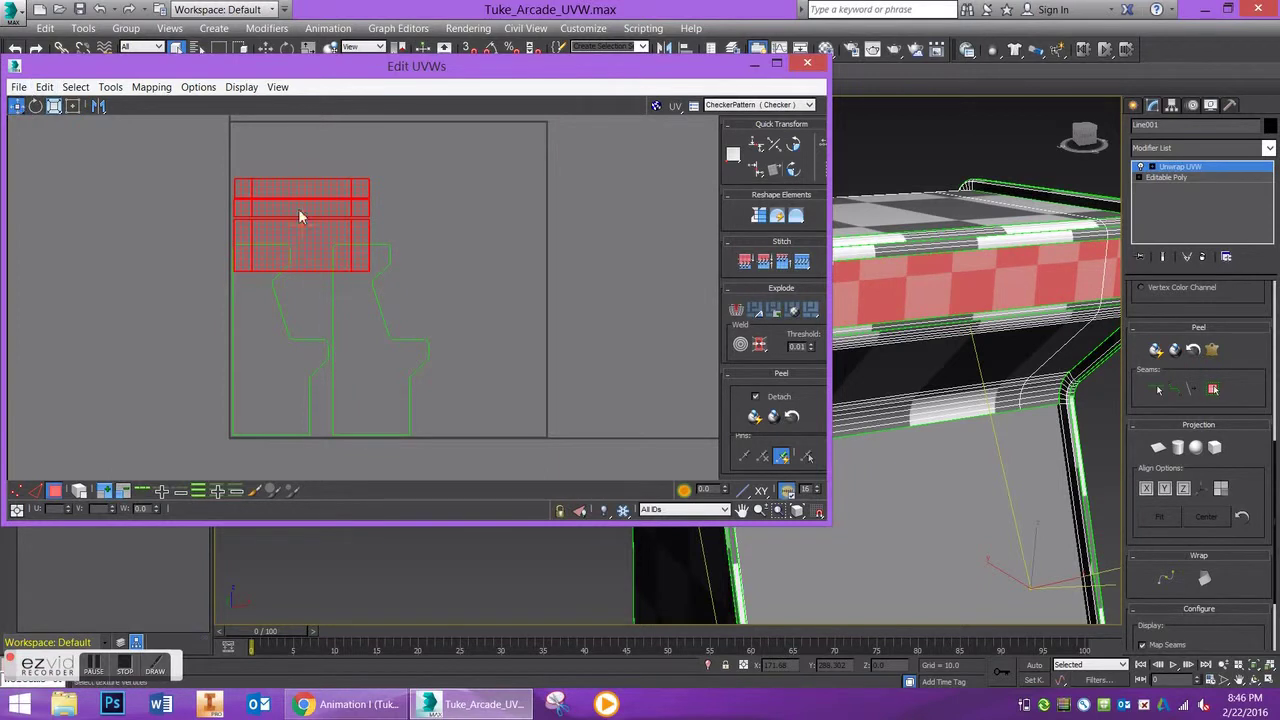
drag(311, 235, 311, 207)
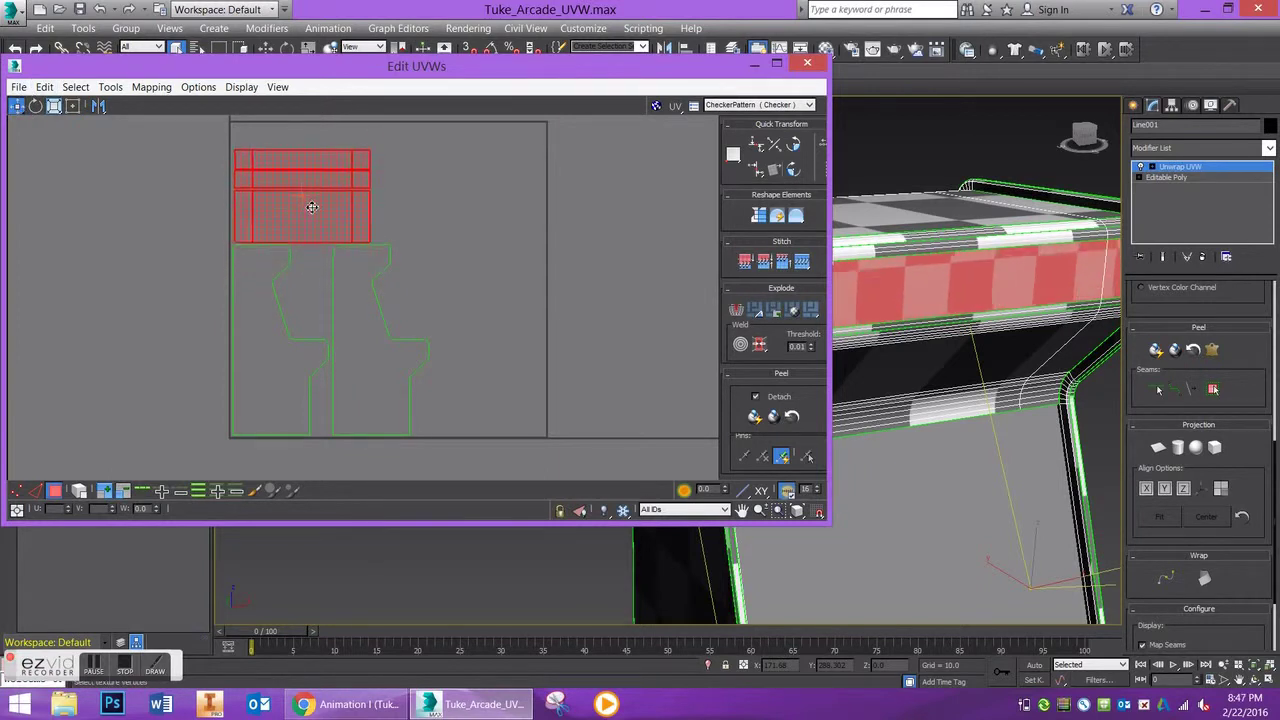
scroll(323, 229, up, 4)
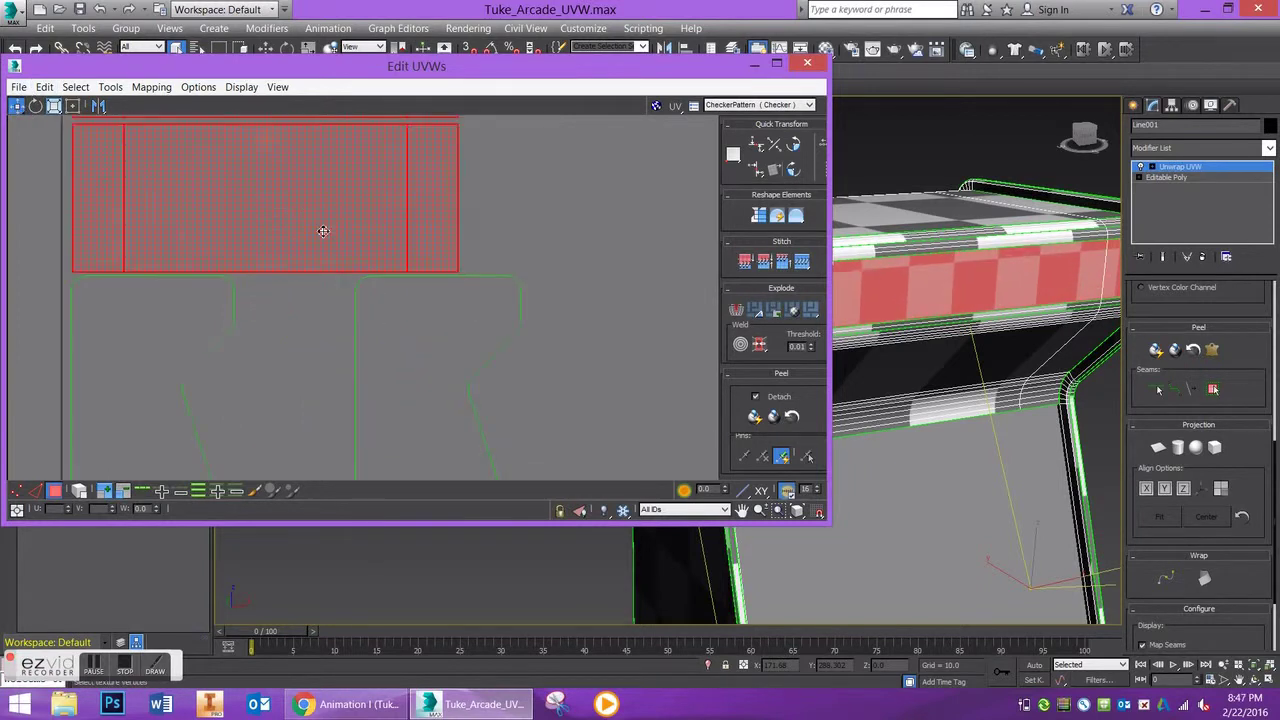
scroll(327, 235, down, 7)
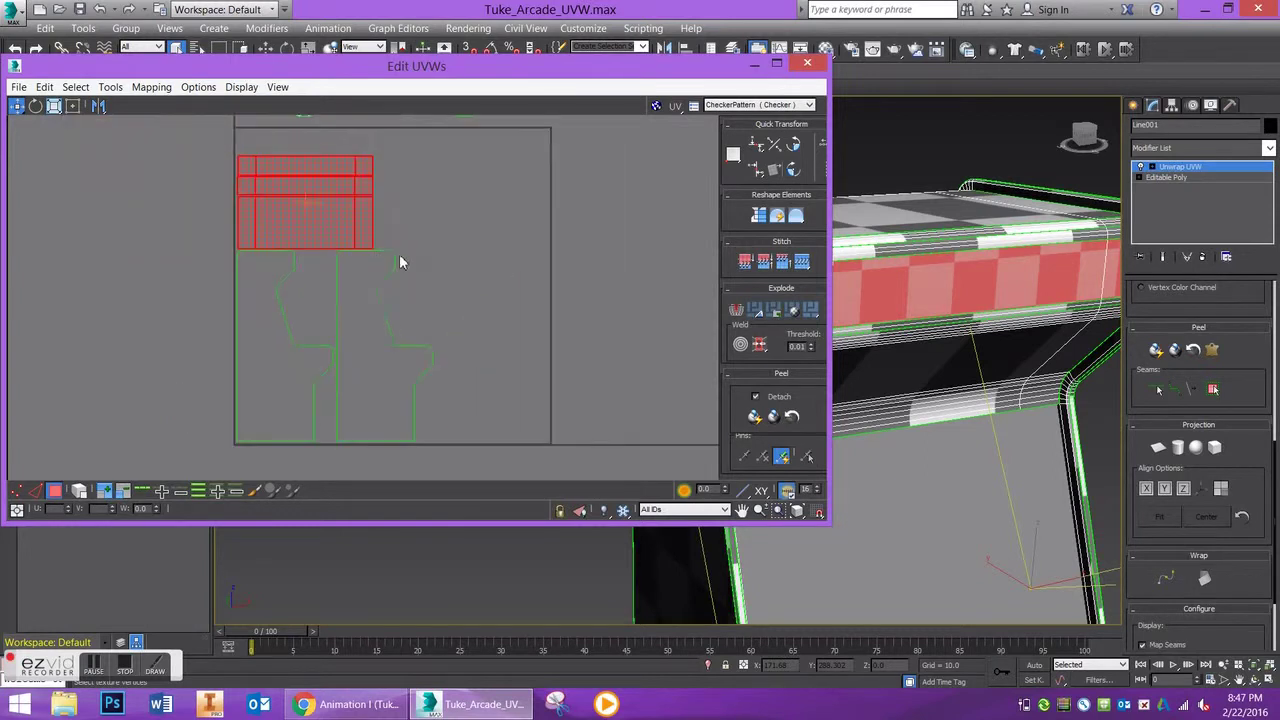
Step: Select every UV shell, including those above the tile, and pack them all into the UV tile
middle_drag(257, 222, 320, 294)
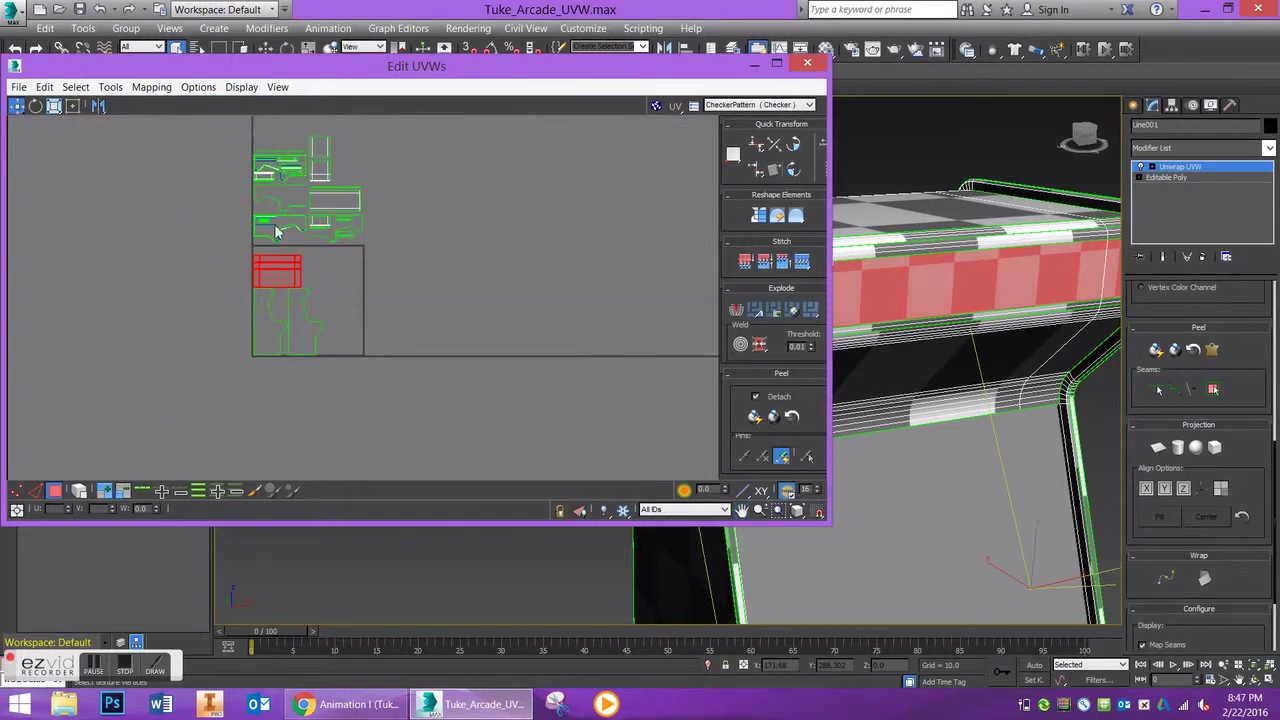
drag(241, 375, 242, 372)
drag(744, 396, 736, 362)
scroll(736, 362, down, 3)
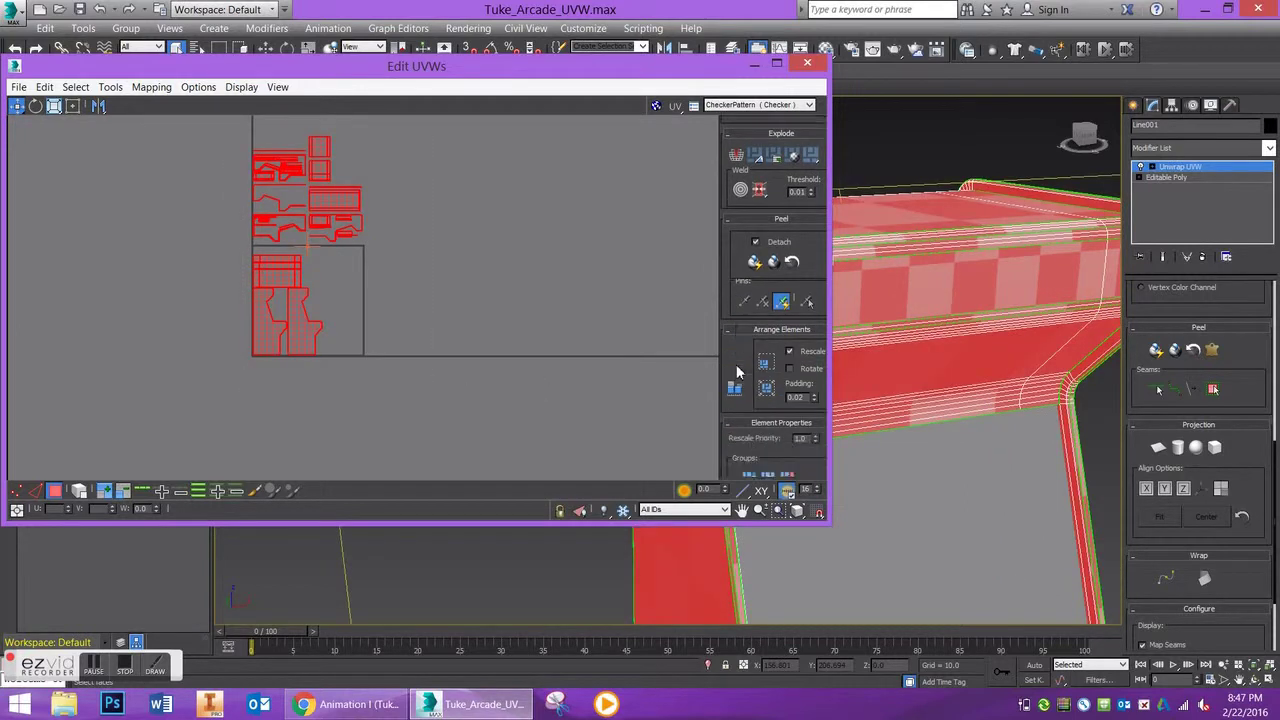
click(736, 364)
scroll(217, 304, up, 3)
scroll(333, 326, up, 3)
middle_drag(372, 354, 285, 337)
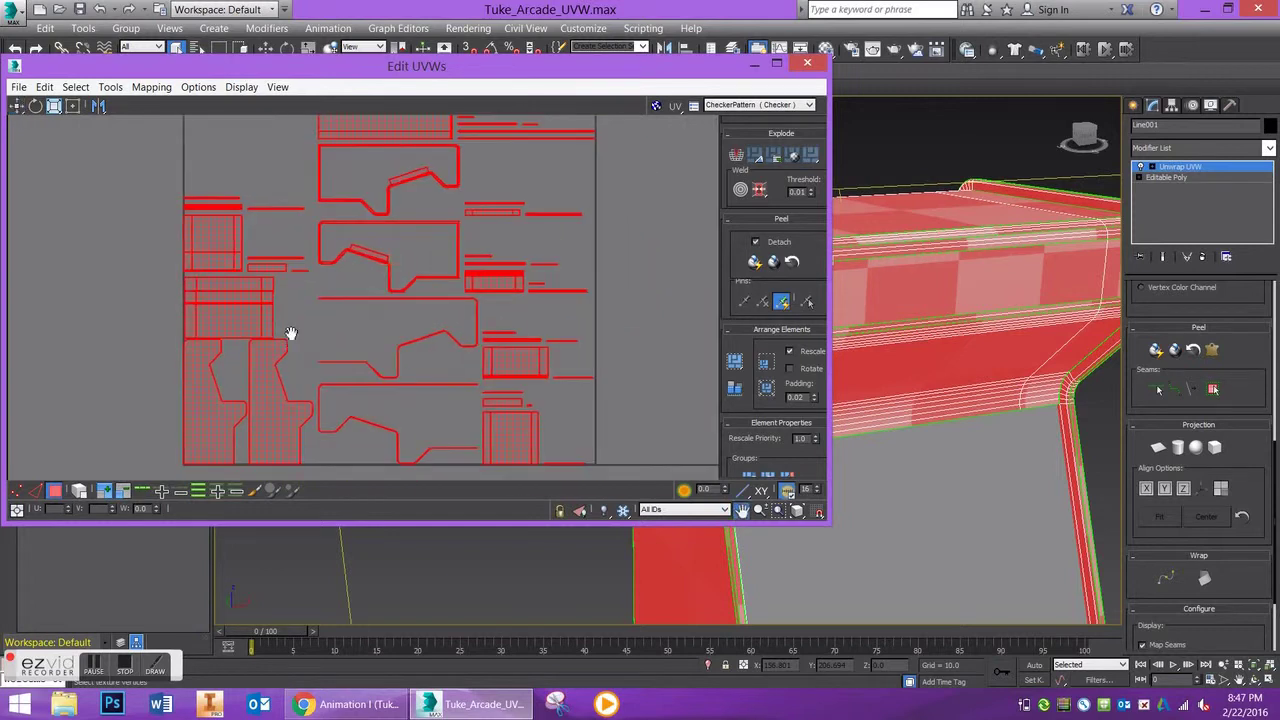
Step: Select the packed marquee and control panel shells one by one to check which cabinet faces they cover, leaving nothing selected
click(132, 308)
scroll(230, 322, up, 2)
scroll(235, 326, down, 1)
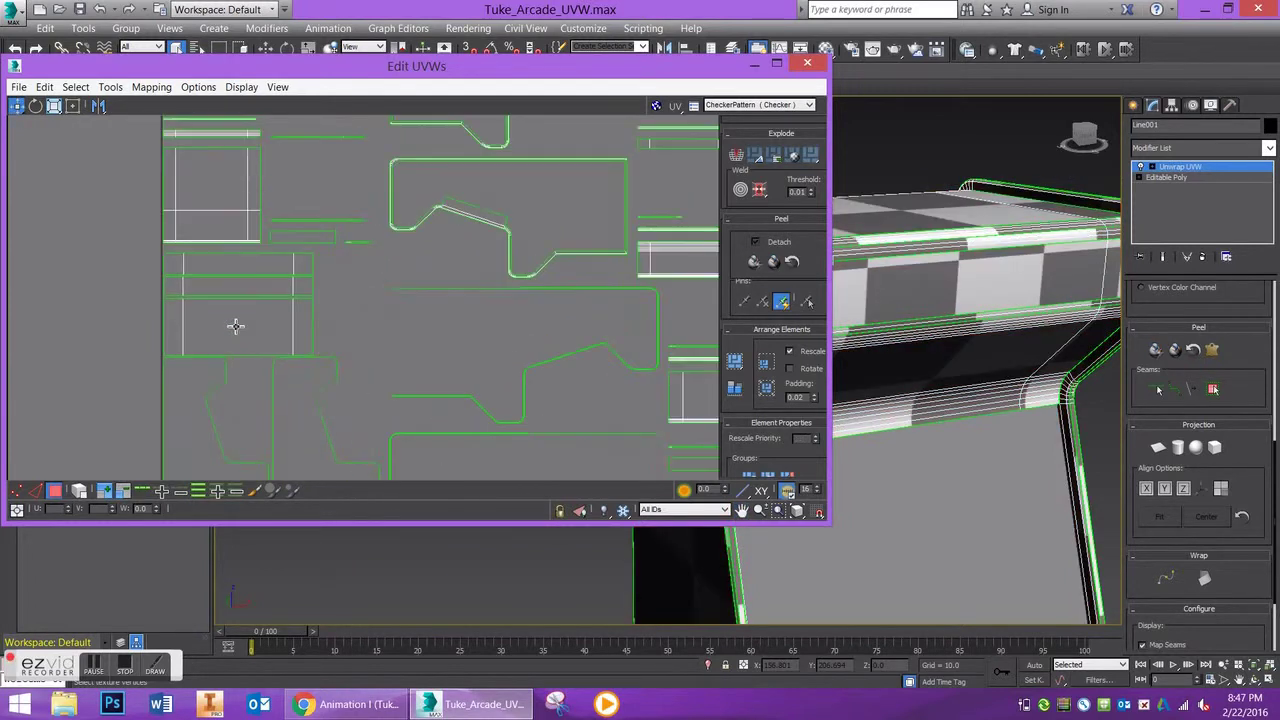
middle_drag(347, 348, 279, 274)
click(202, 276)
scroll(912, 432, down, 5)
middle_drag(912, 432, 902, 376)
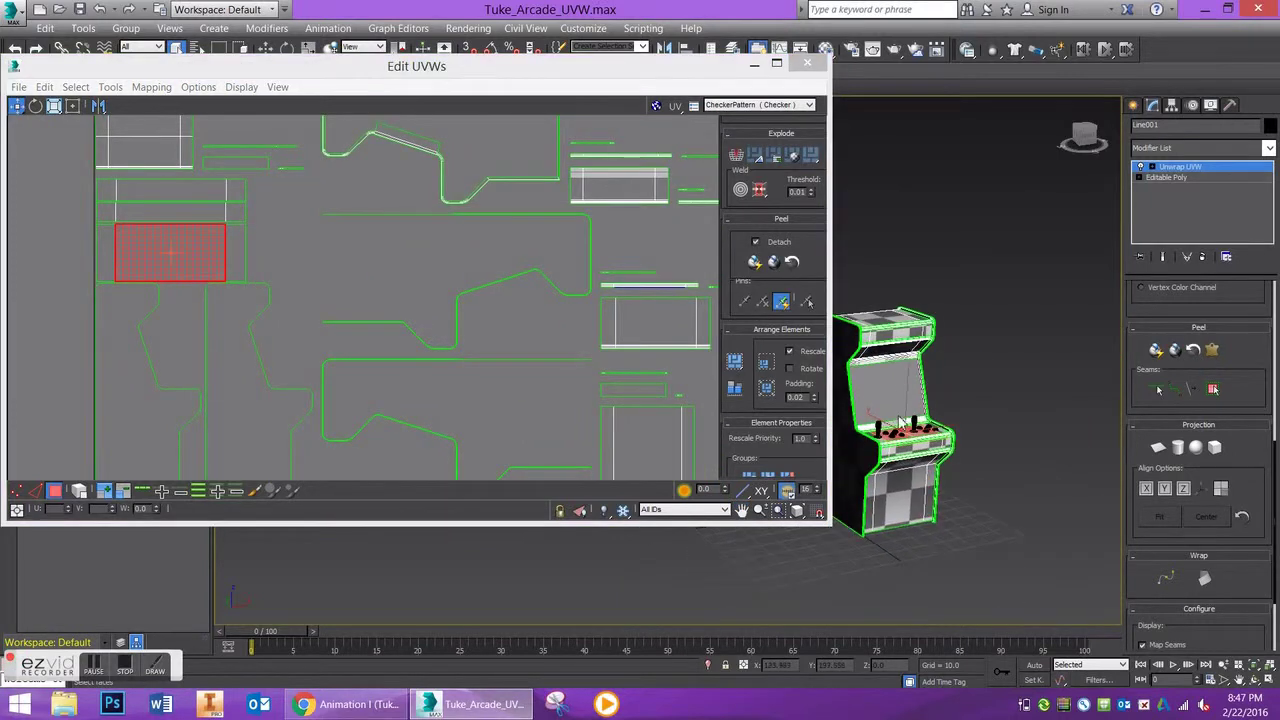
scroll(900, 420, up, 1)
click(152, 214)
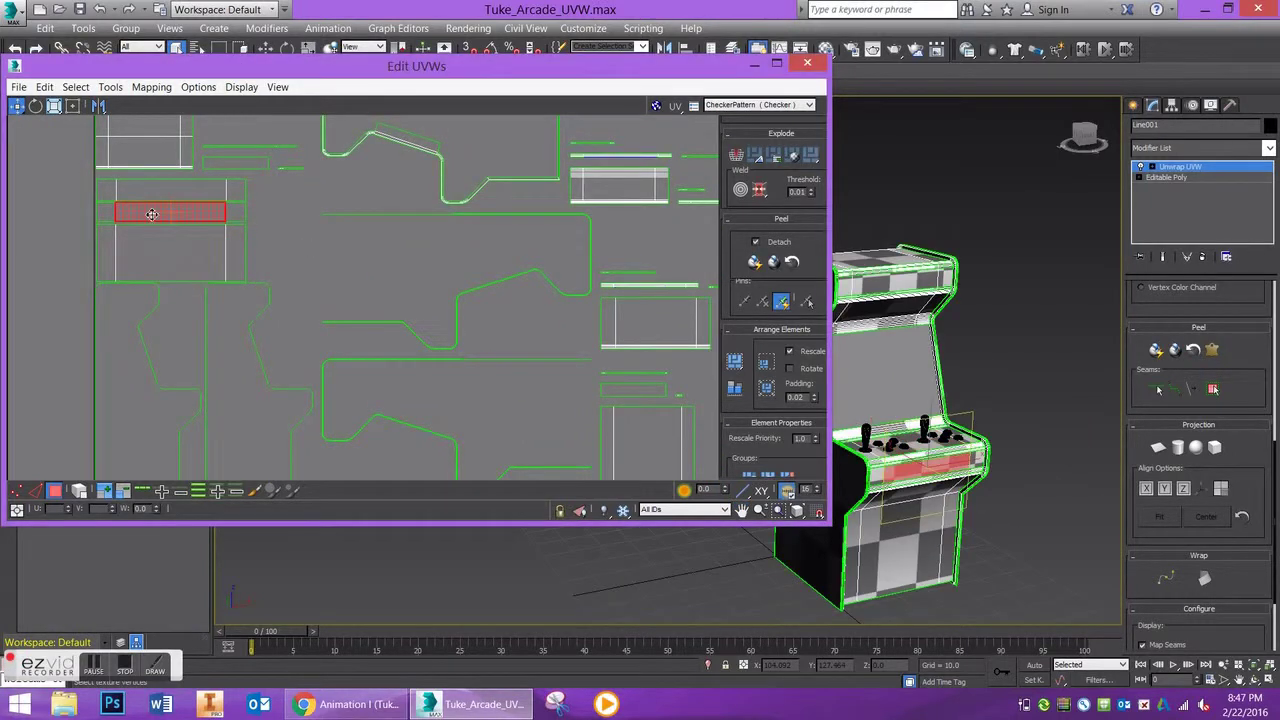
click(154, 196)
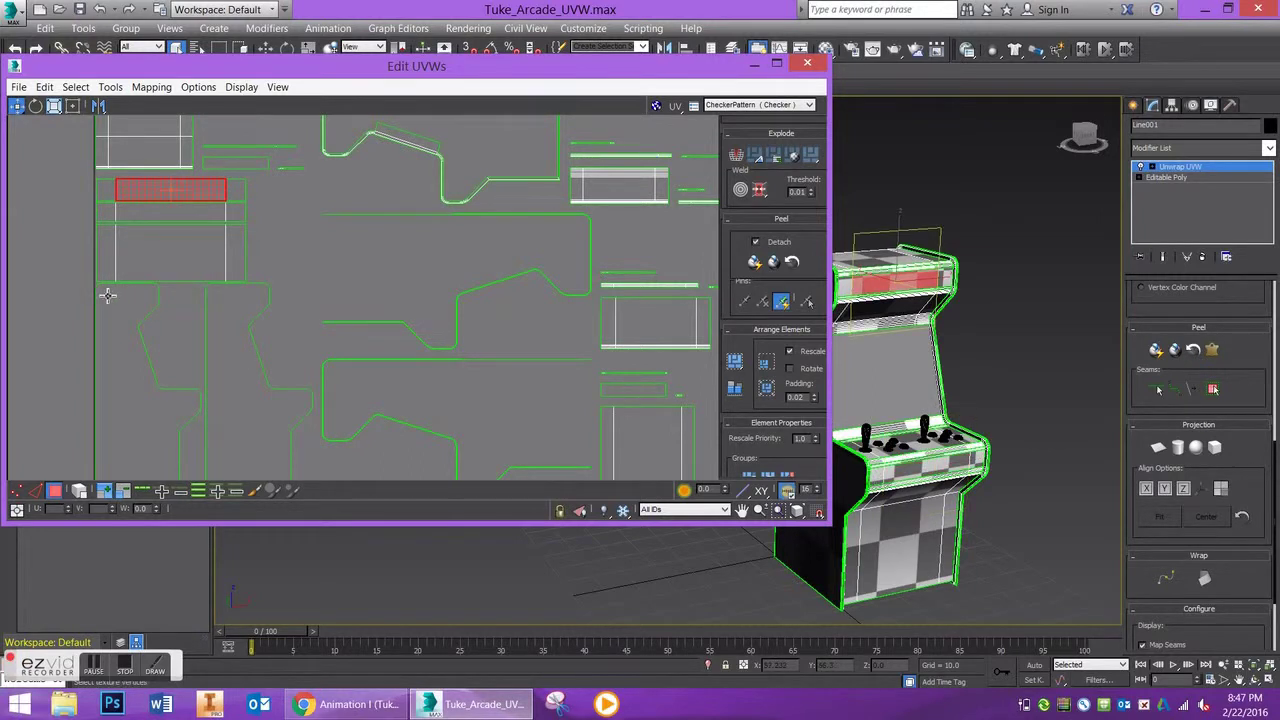
click(74, 303)
Step: Enlarge the UV editor window and frame the packed UV layout in it
scroll(269, 333, down, 2)
scroll(741, 376, up, 3)
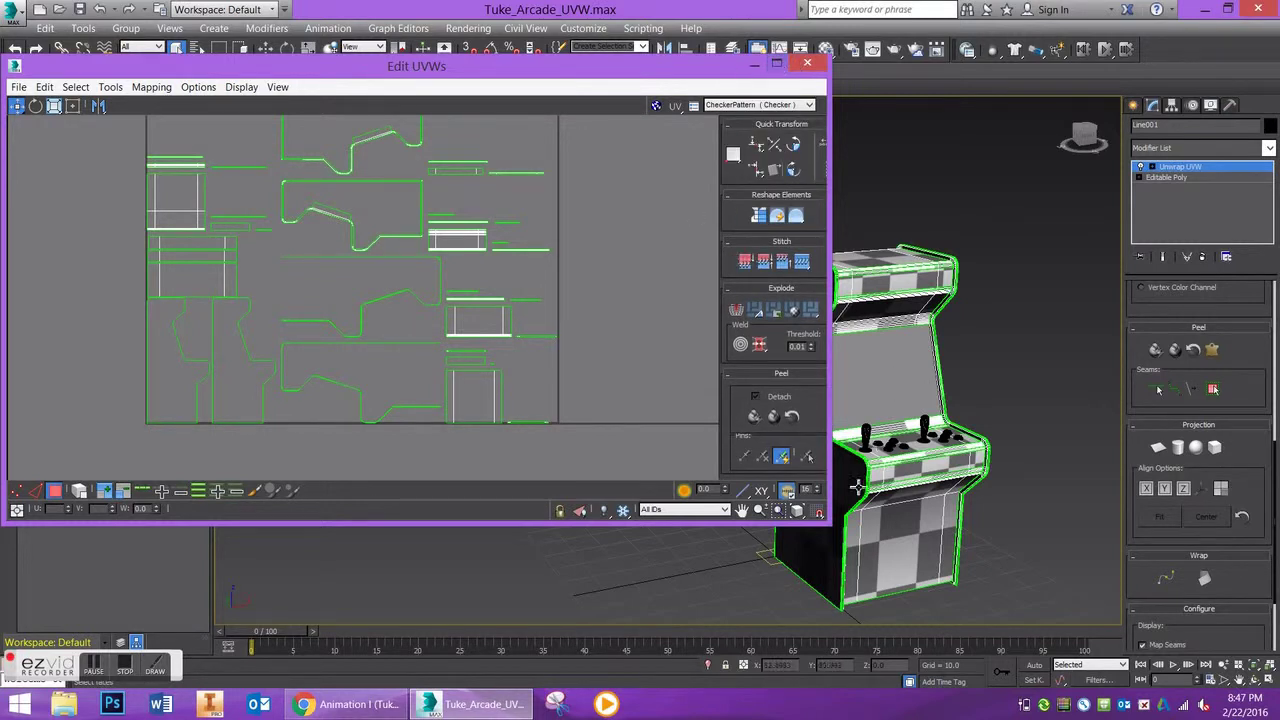
drag(943, 597, 955, 600)
middle_drag(451, 337, 517, 400)
scroll(426, 317, down, 2)
scroll(427, 341, up, 1)
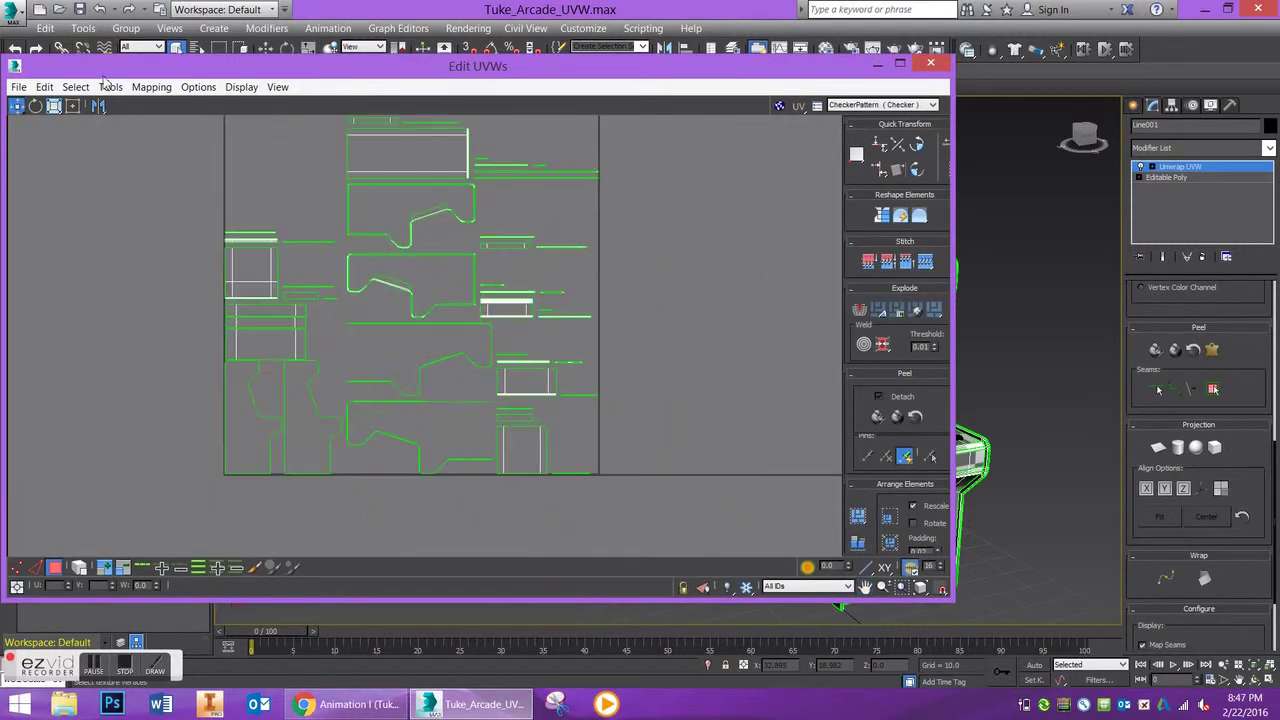
click(18, 89)
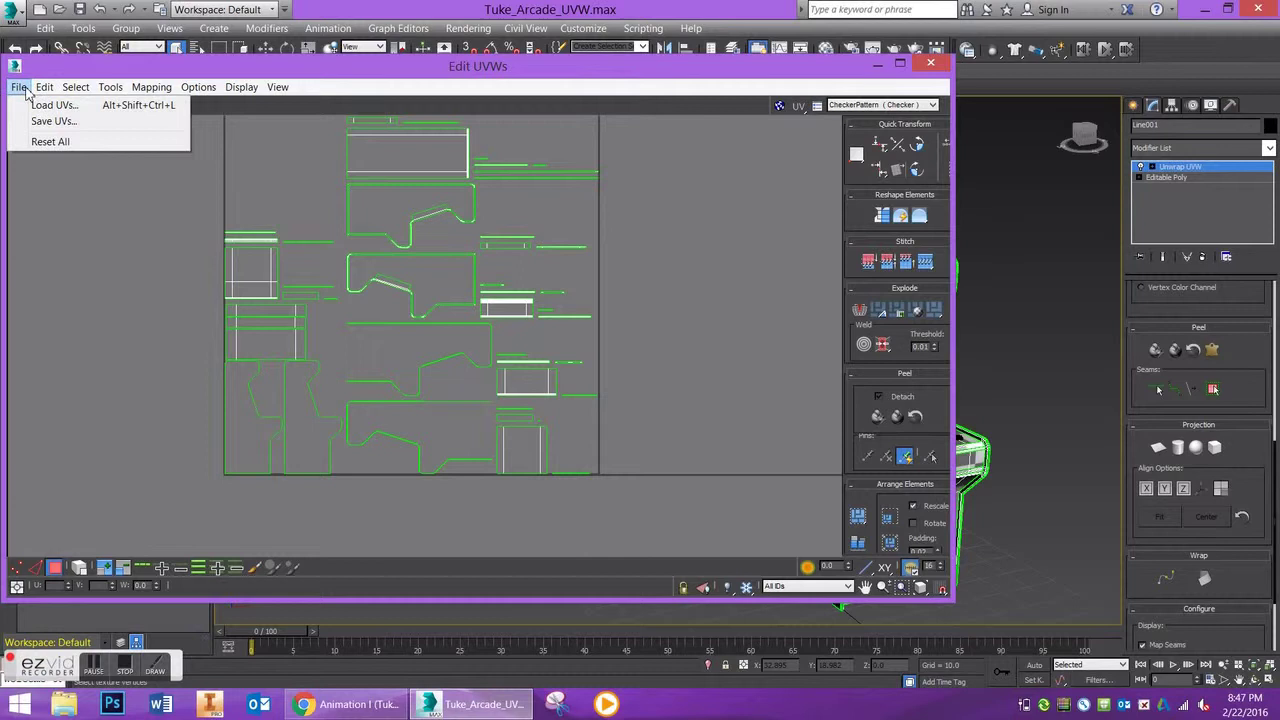
mouse_move(44, 91)
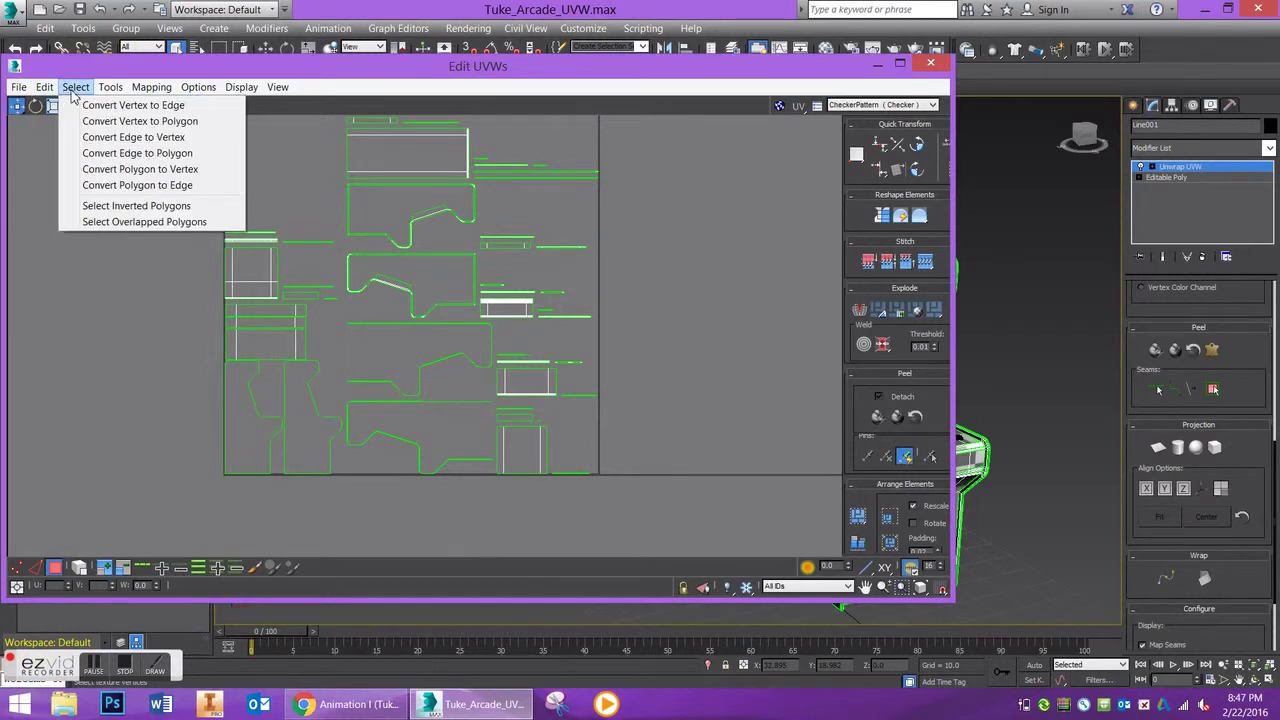
mouse_move(199, 94)
click(783, 282)
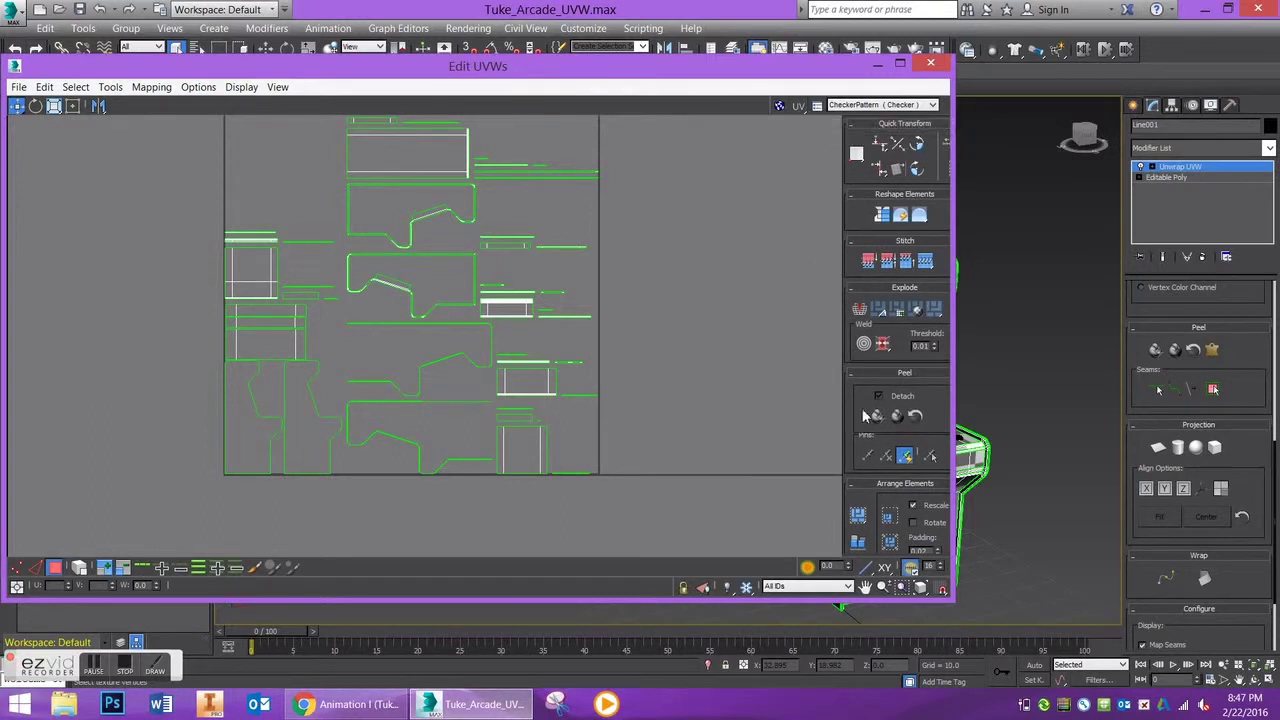
middle_drag(838, 384, 852, 373)
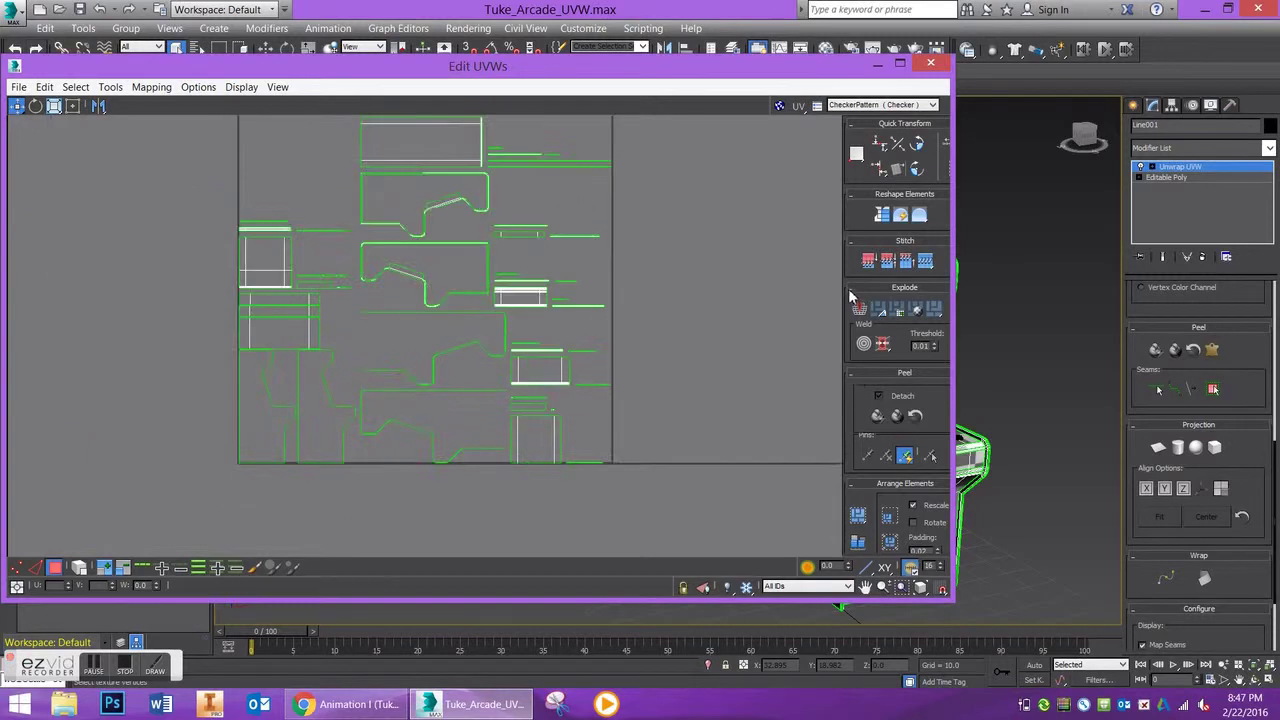
drag(855, 275, 840, 235)
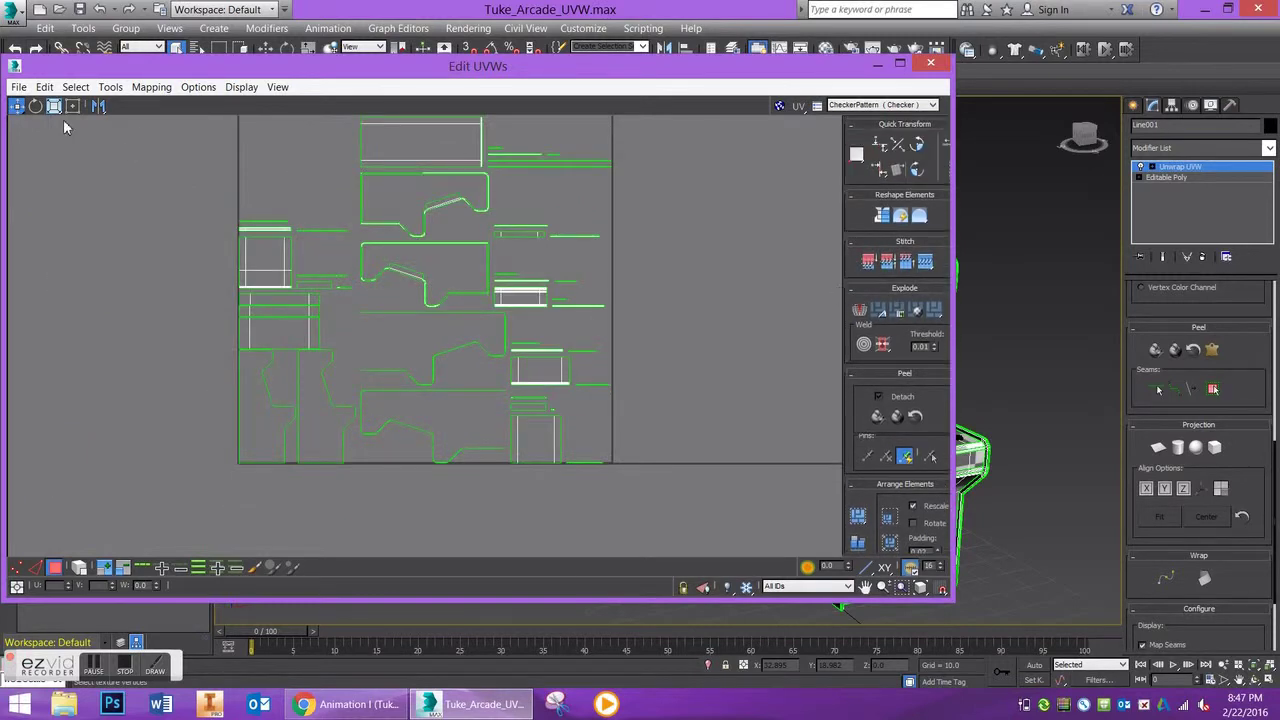
click(241, 87)
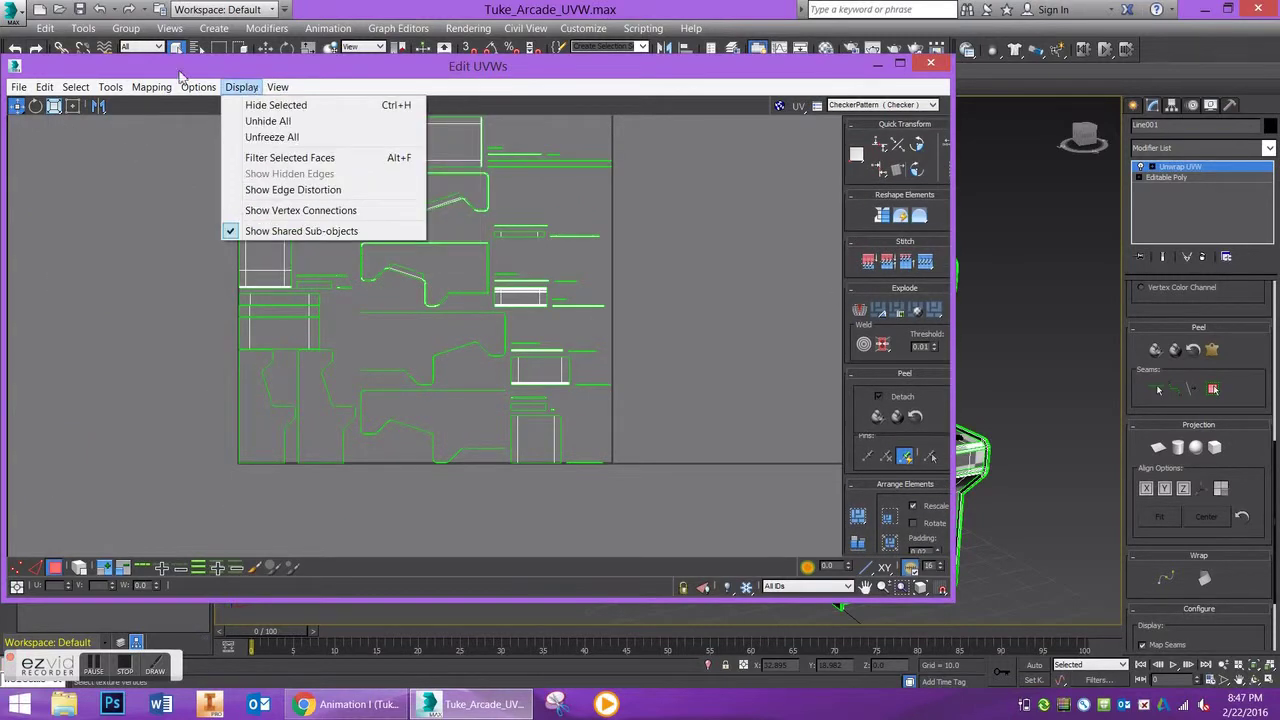
mouse_move(199, 90)
mouse_move(155, 90)
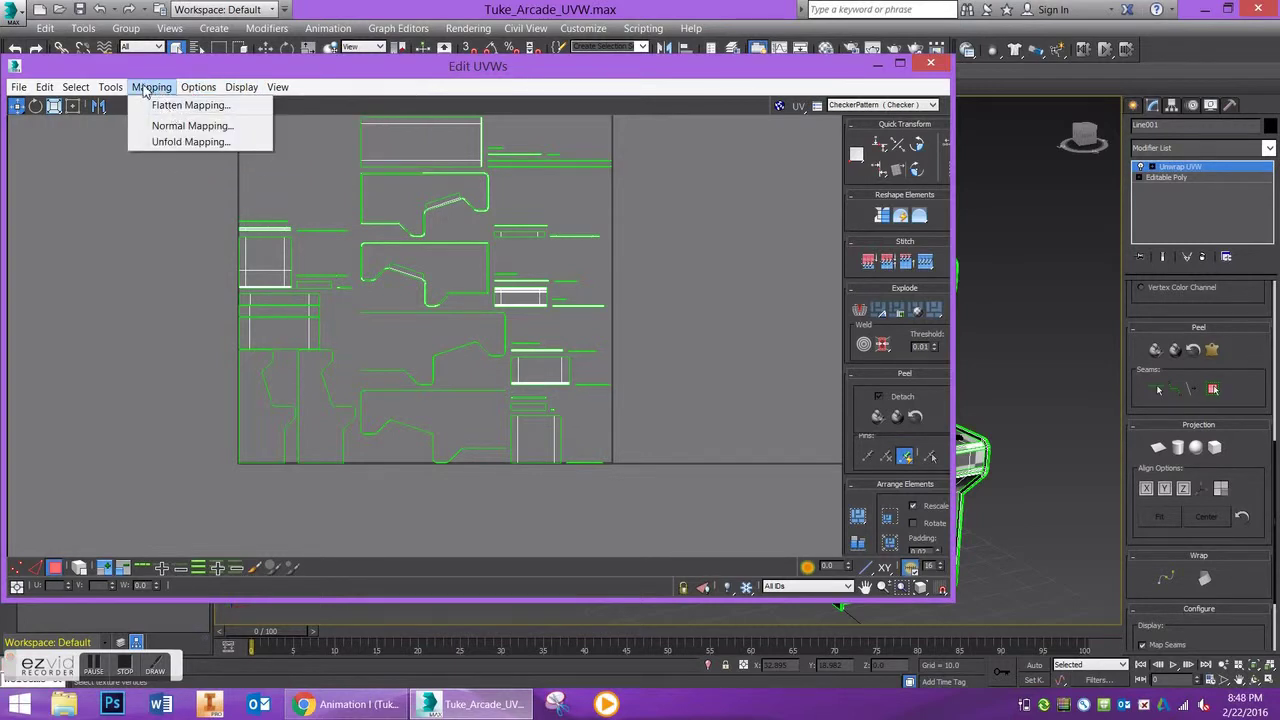
click(170, 105)
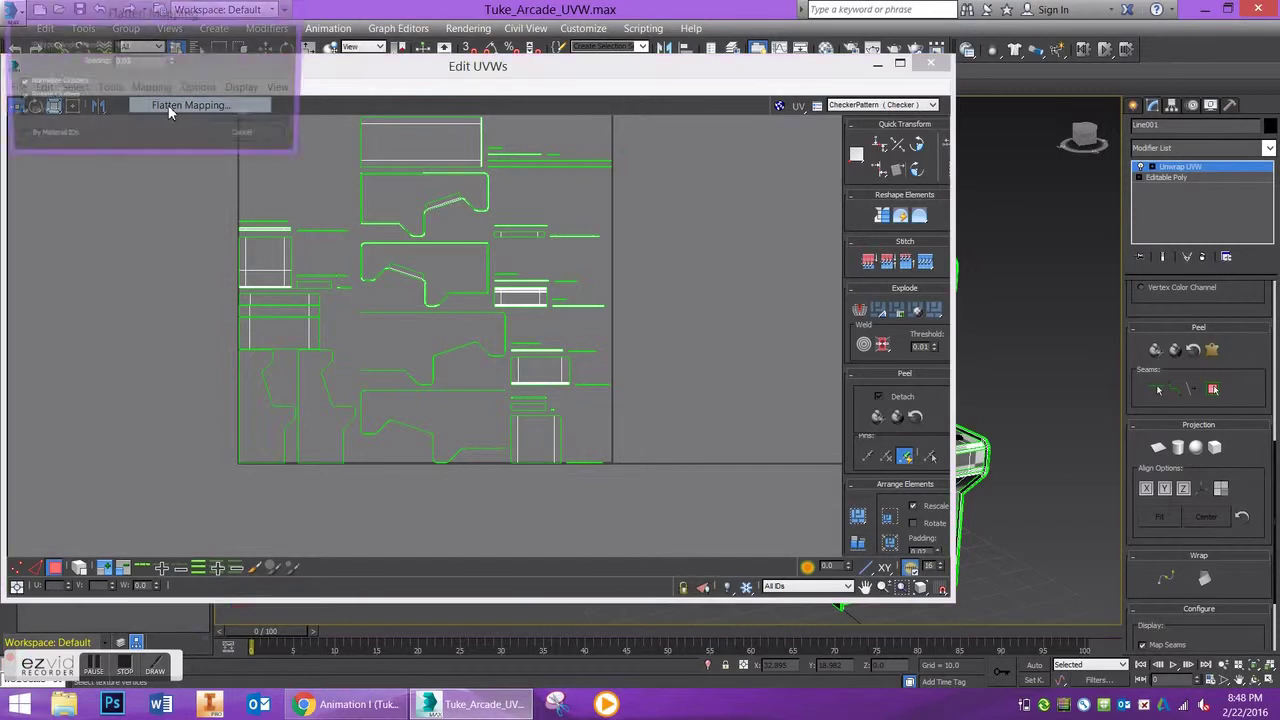
key(Return)
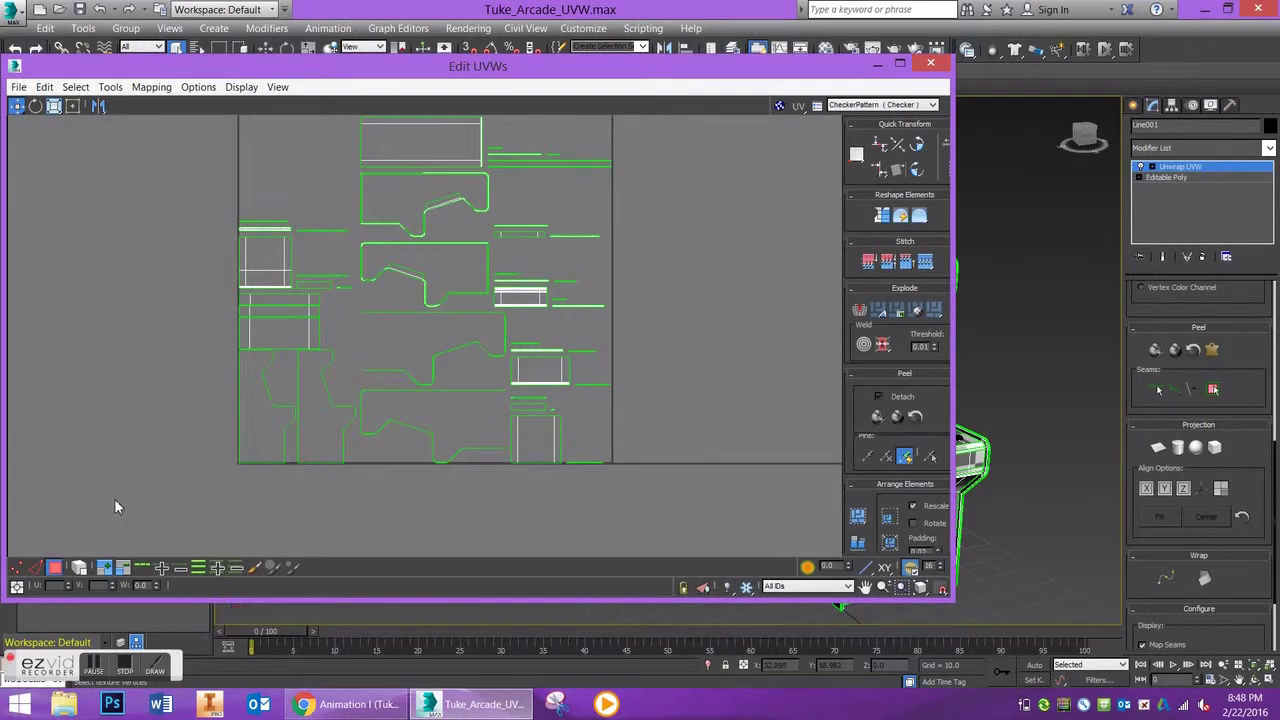
click(92, 666)
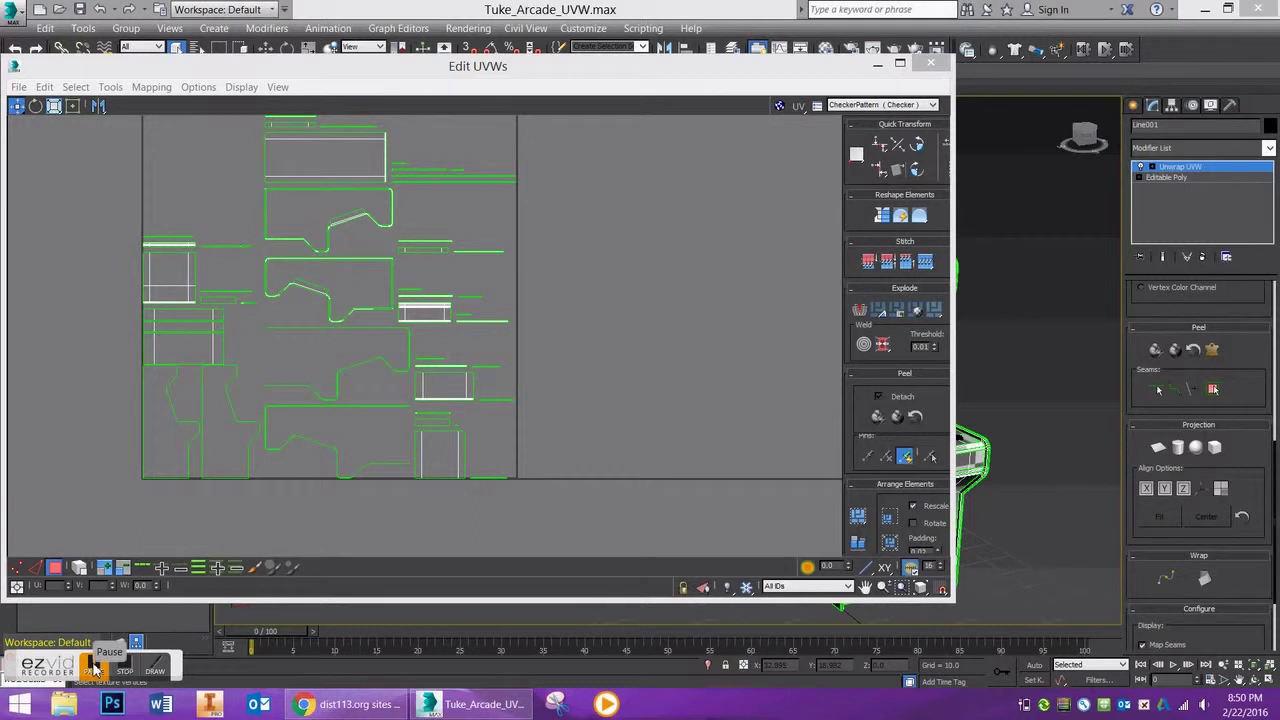
Step: Render the packed UV layout as a UVW template with width and height both set to 2048
click(105, 70)
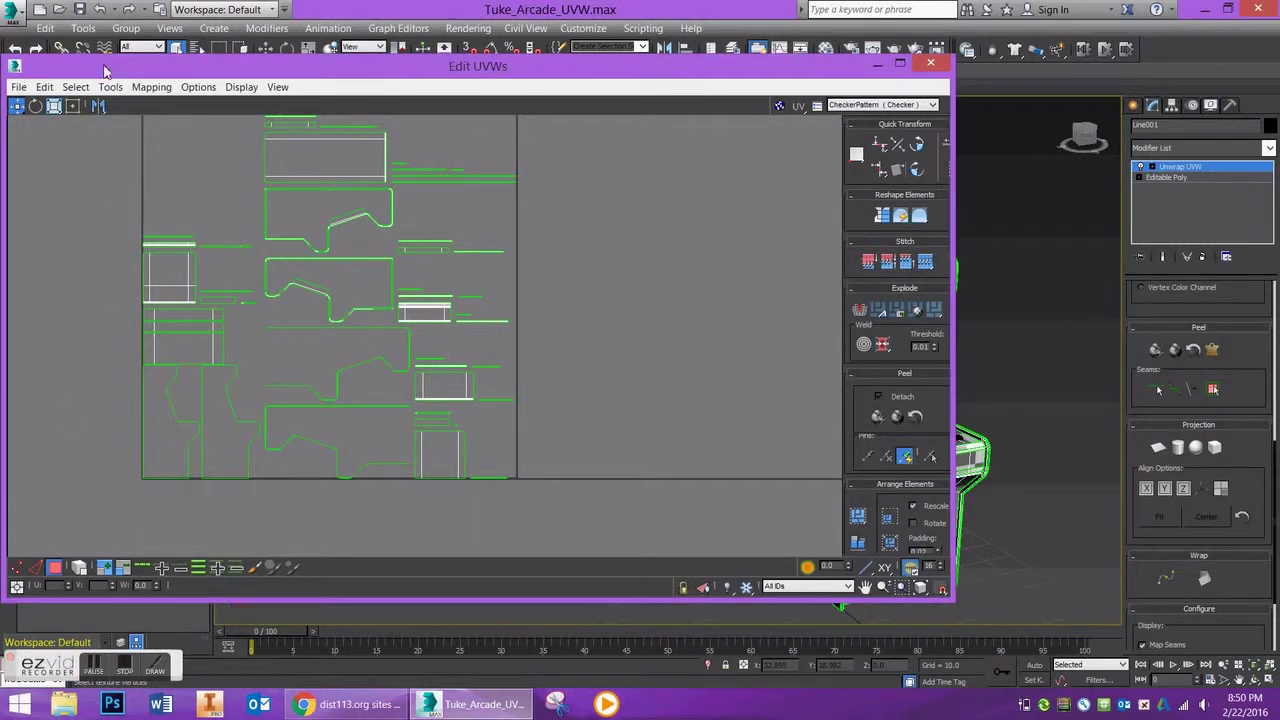
click(110, 87)
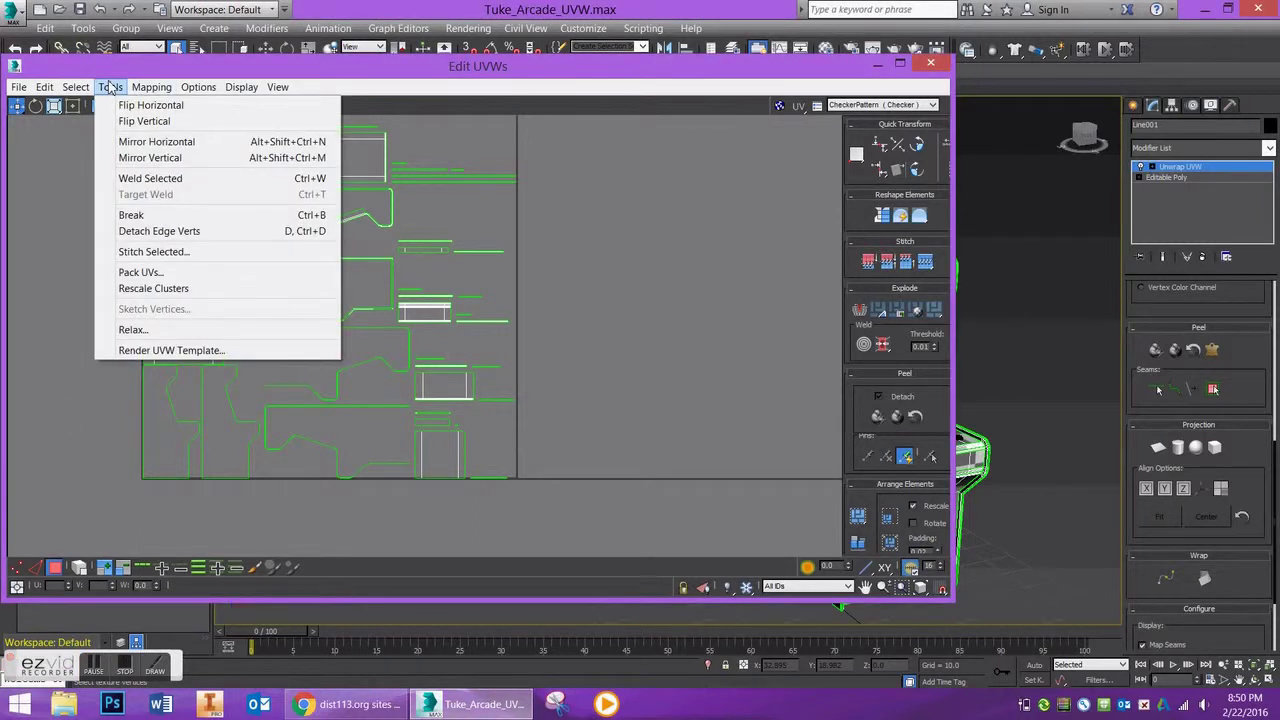
click(160, 351)
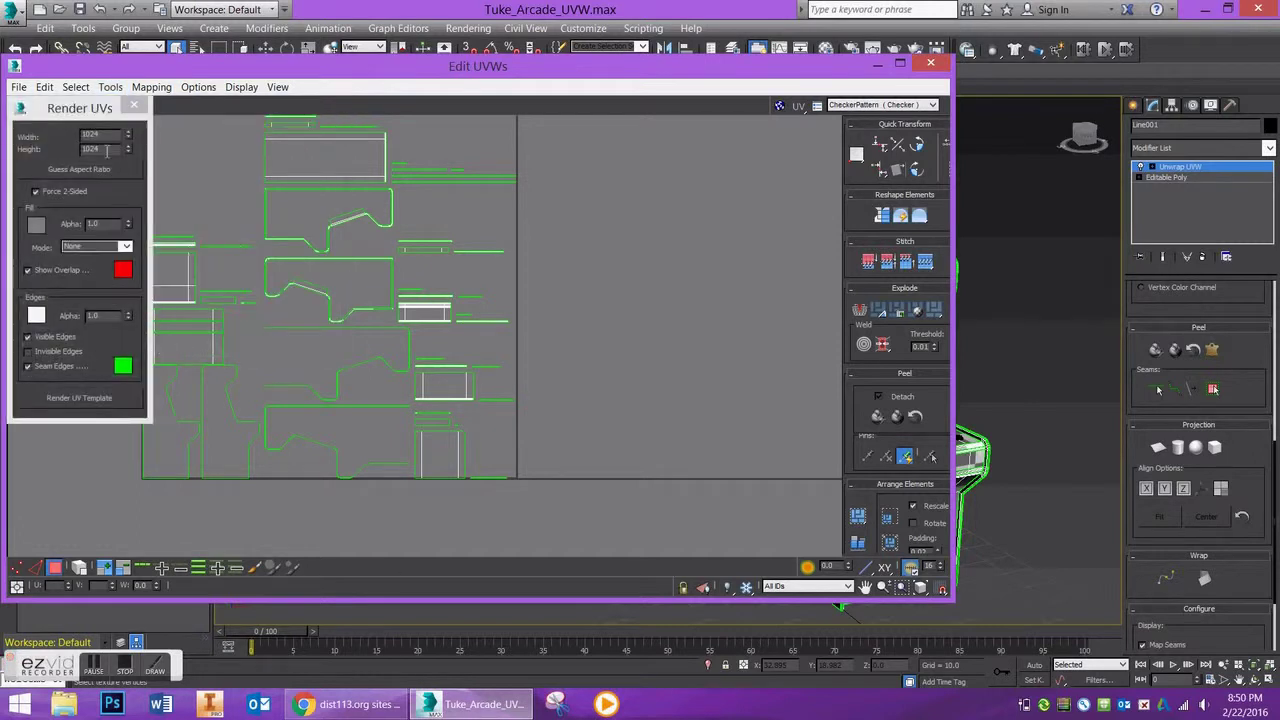
drag(68, 112, 507, 198)
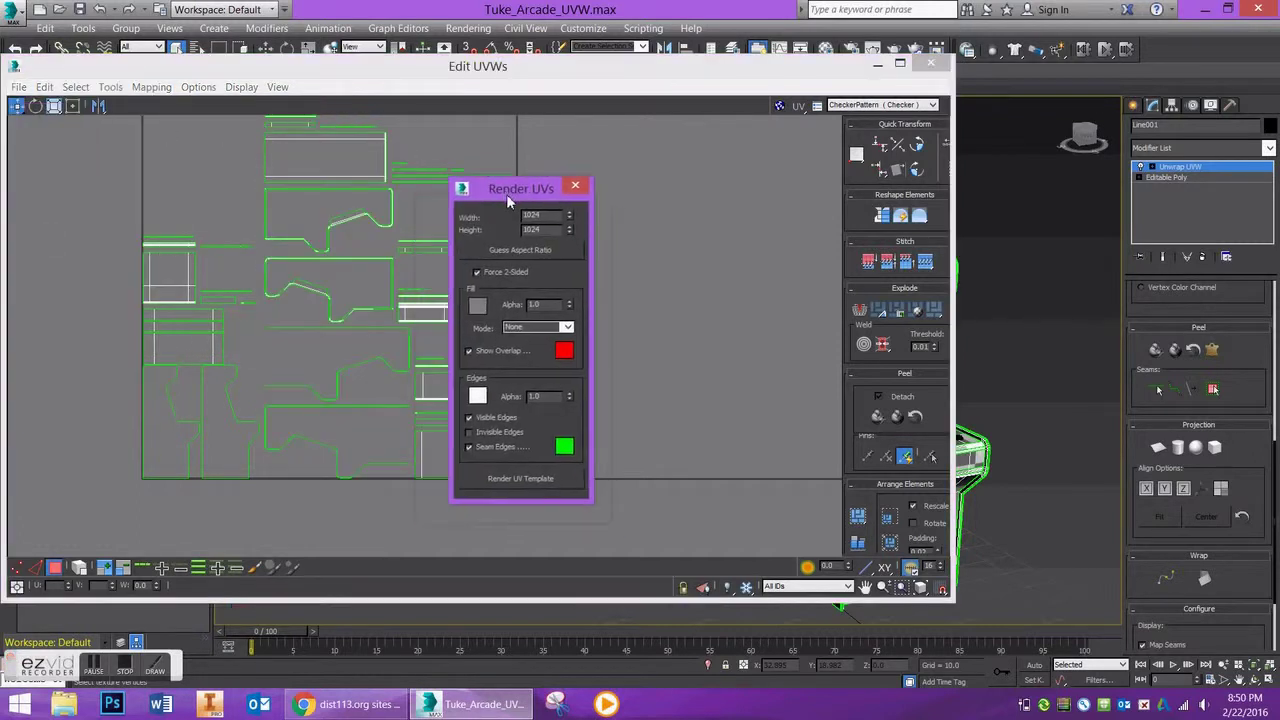
double_click(531, 215)
text(2048)
key(Tab)
text(2)
click(534, 479)
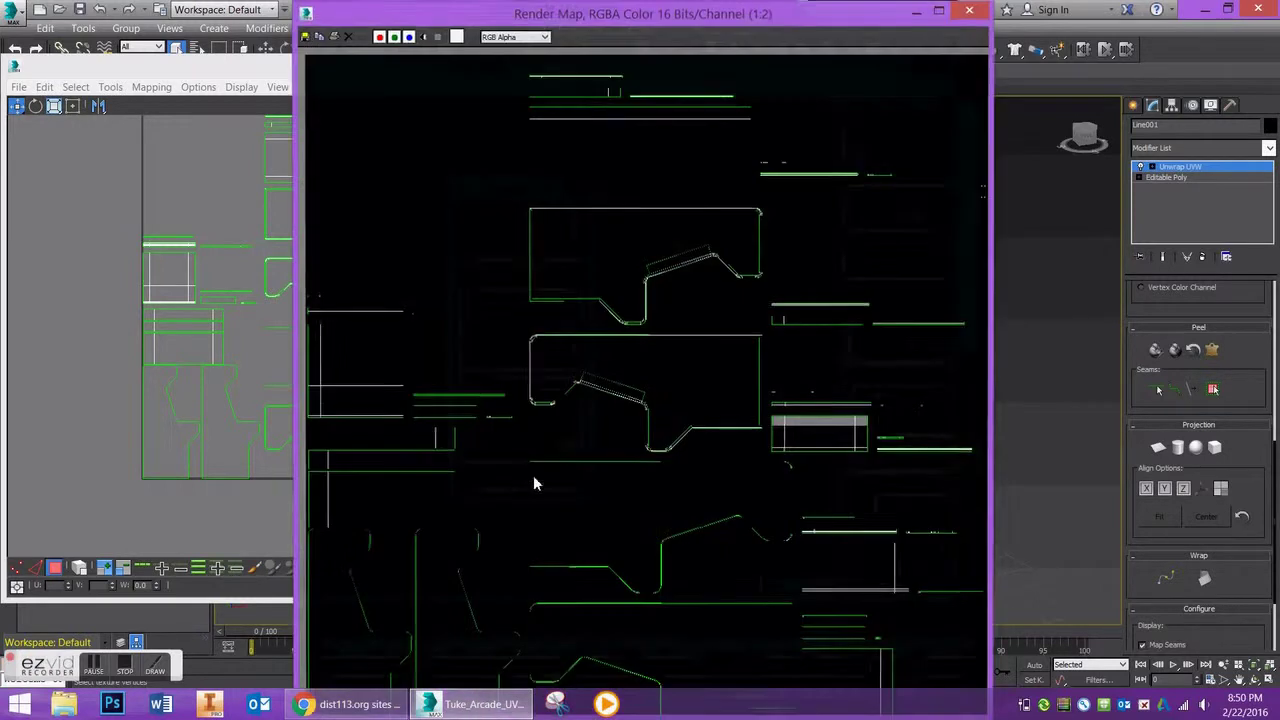
Step: Start saving the rendered UV map as an image on the Desktop with the file name Arcade_UVW
scroll(597, 408, up, 3)
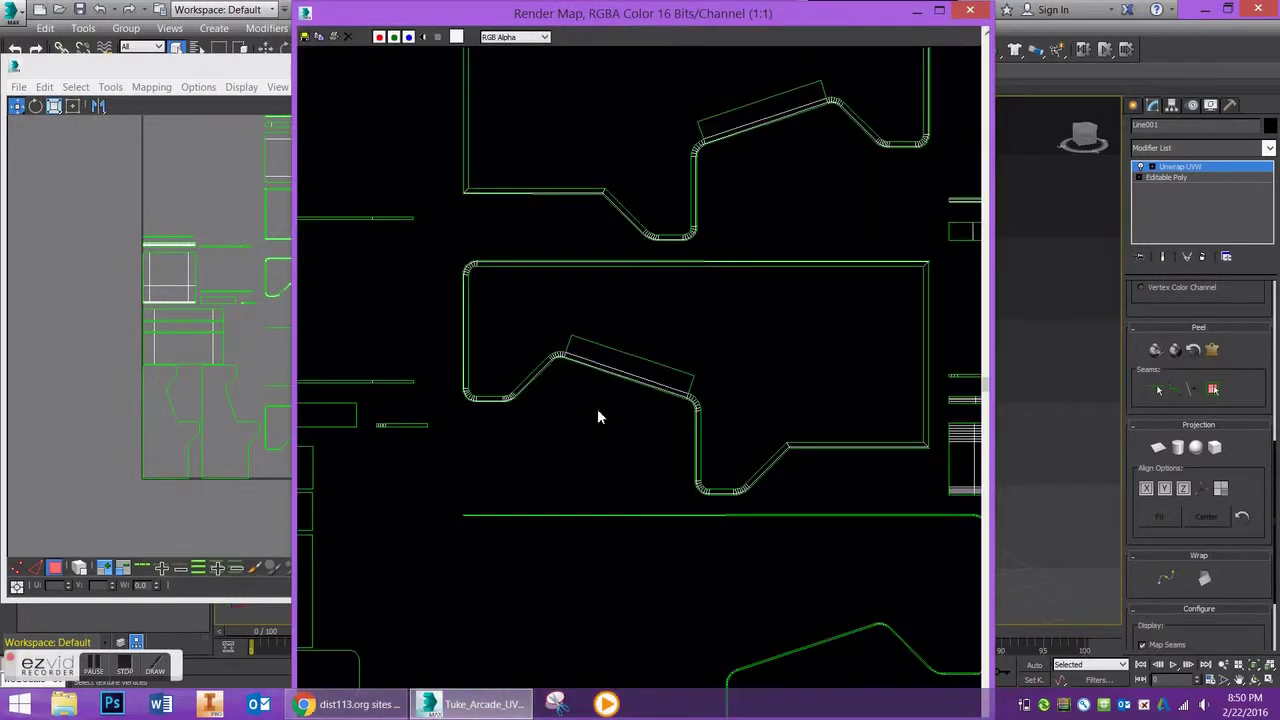
scroll(507, 312, down, 1)
scroll(506, 313, down, 2)
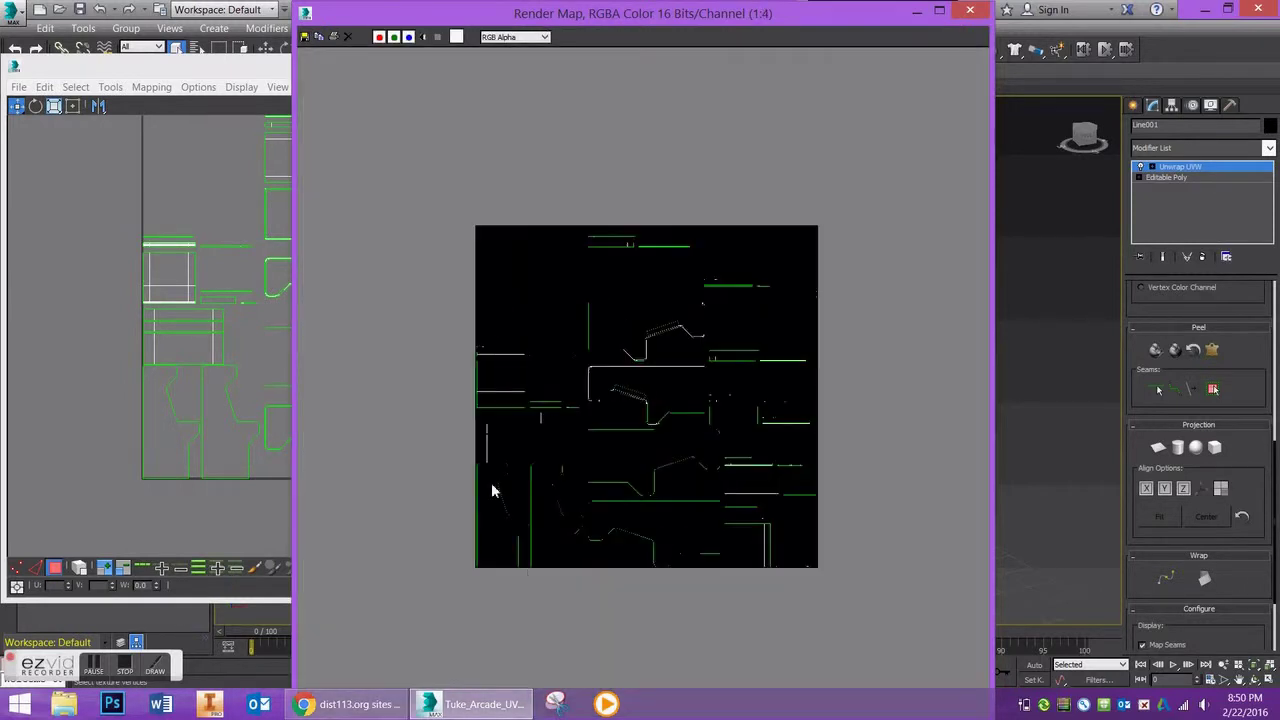
scroll(496, 480, up, 1)
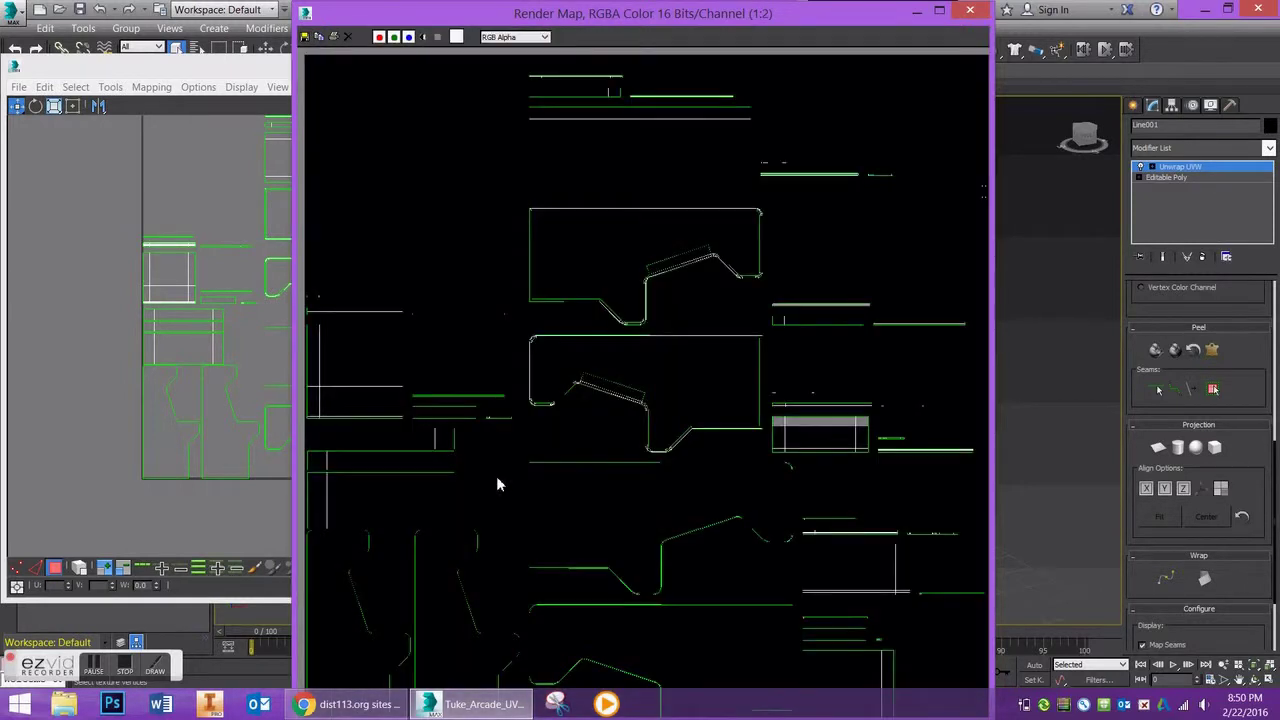
scroll(496, 484, down, 1)
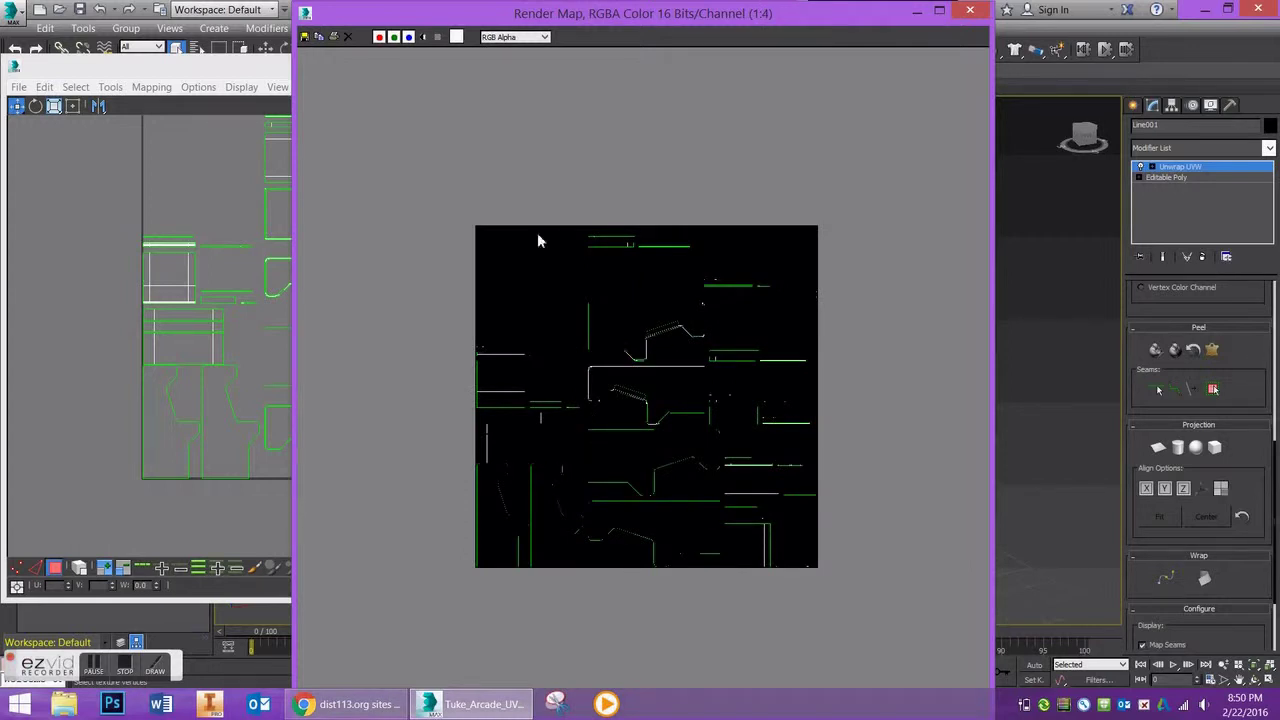
click(305, 37)
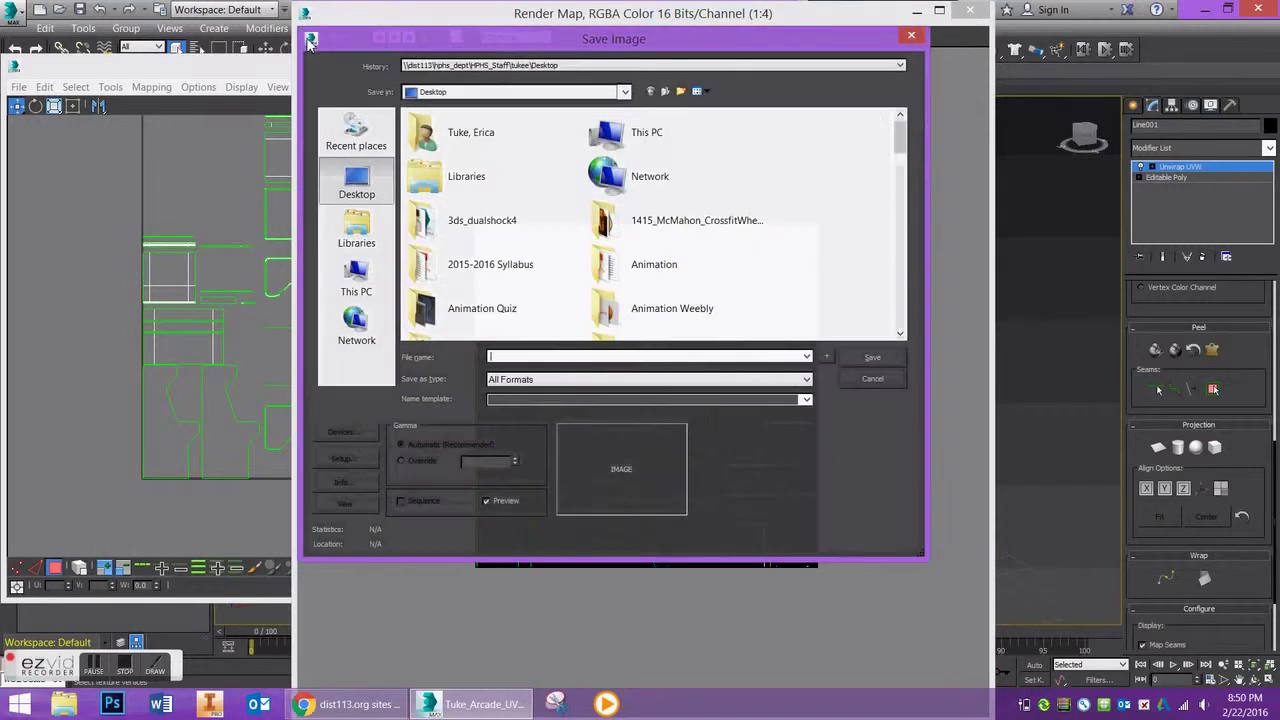
text(Arcade_)
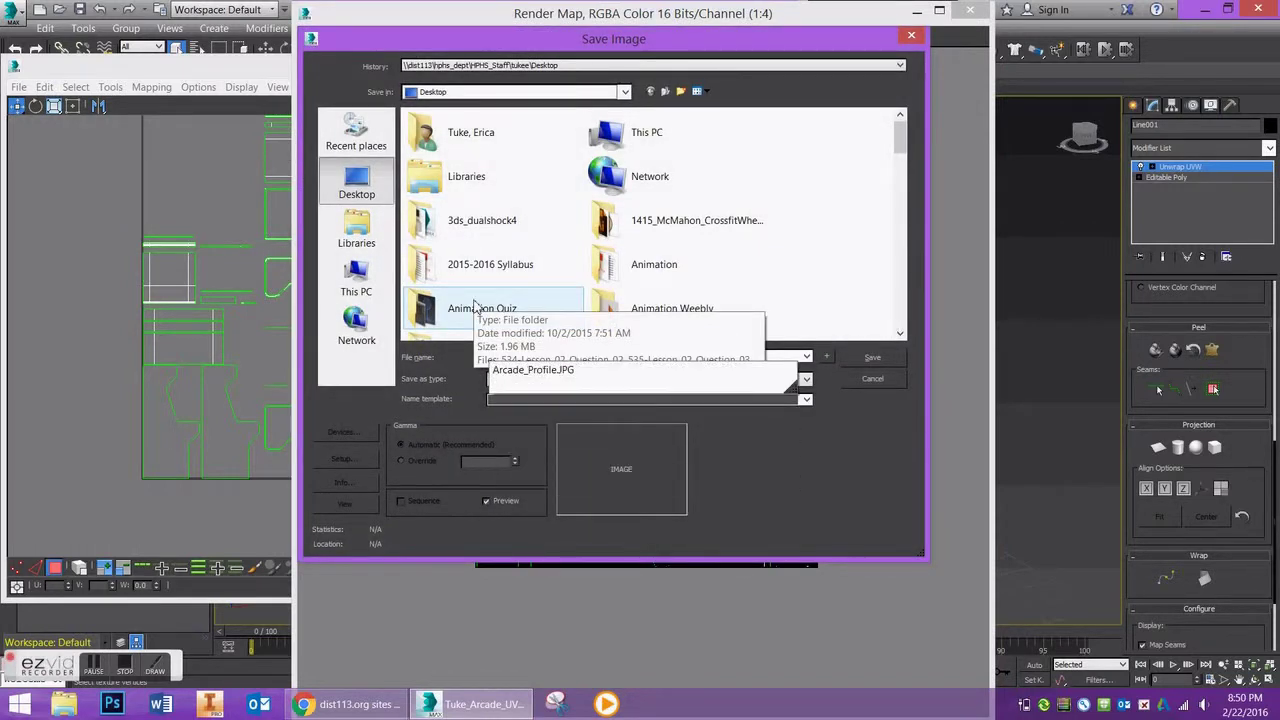
text(UV)
click(268, 262)
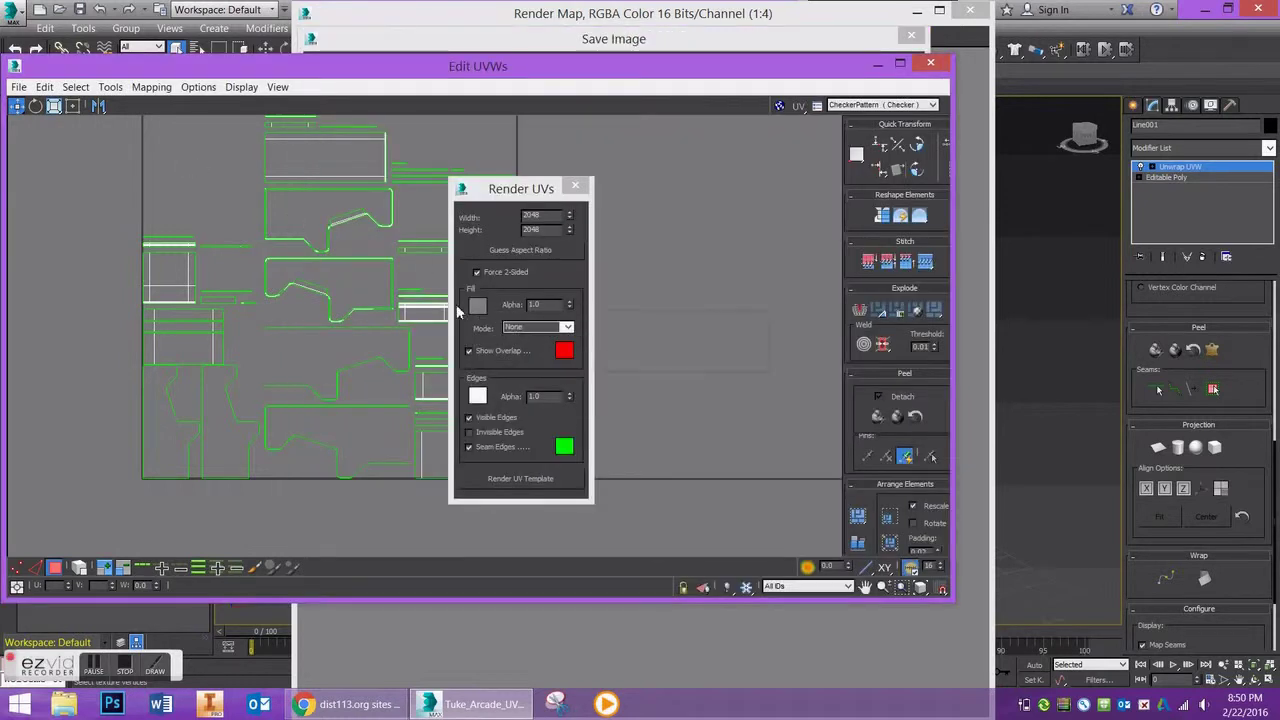
click(485, 40)
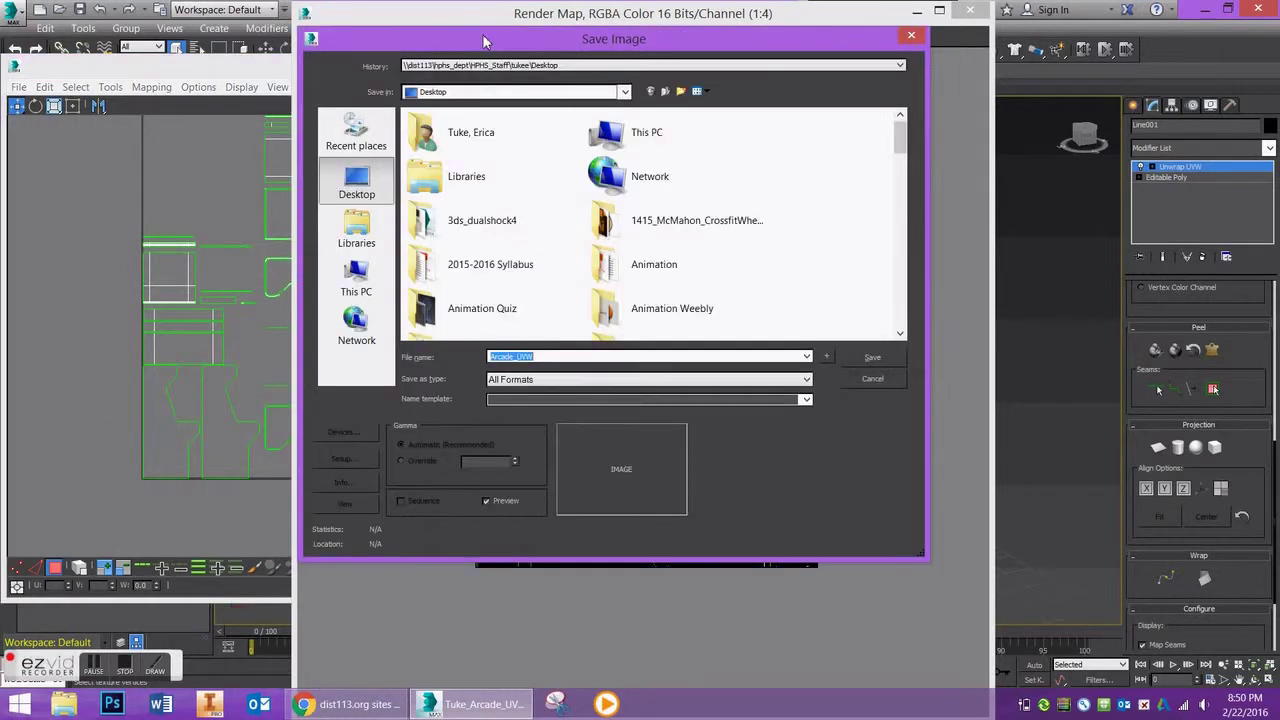
Step: Save the map as a PNG image file with RGB 48 bit colors and alpha channel, and close the rendered map
click(528, 382)
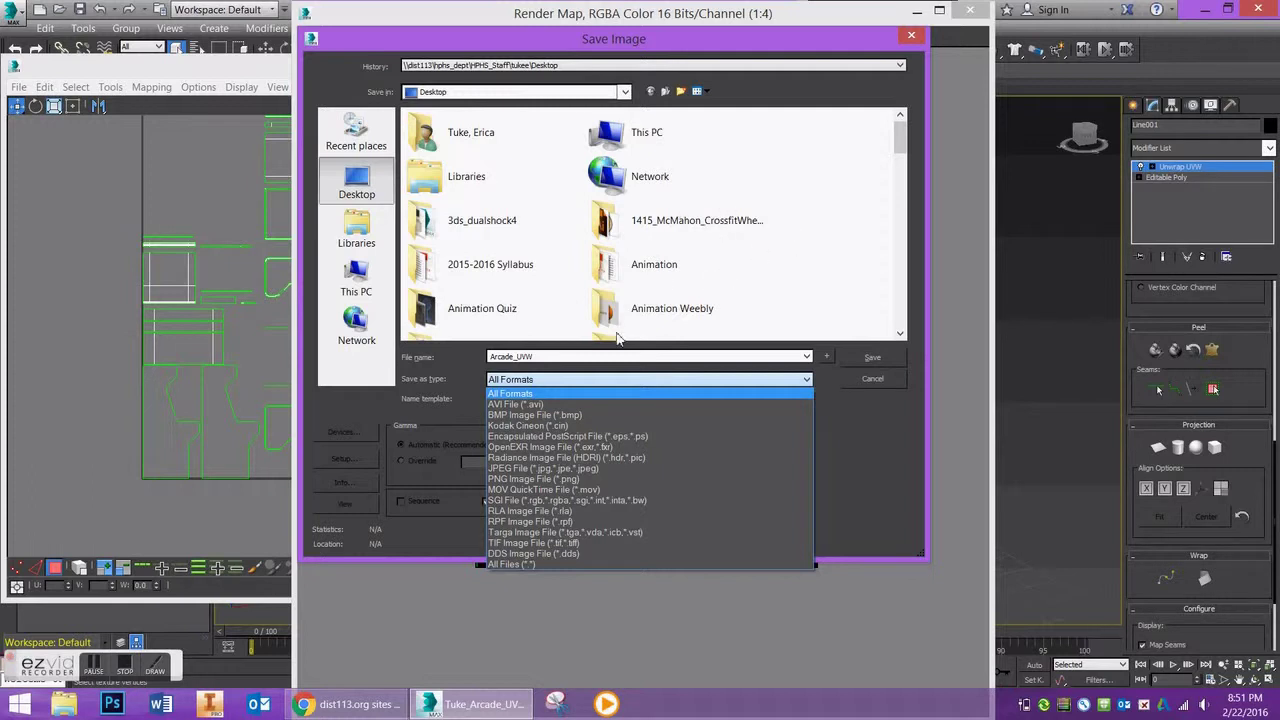
click(552, 477)
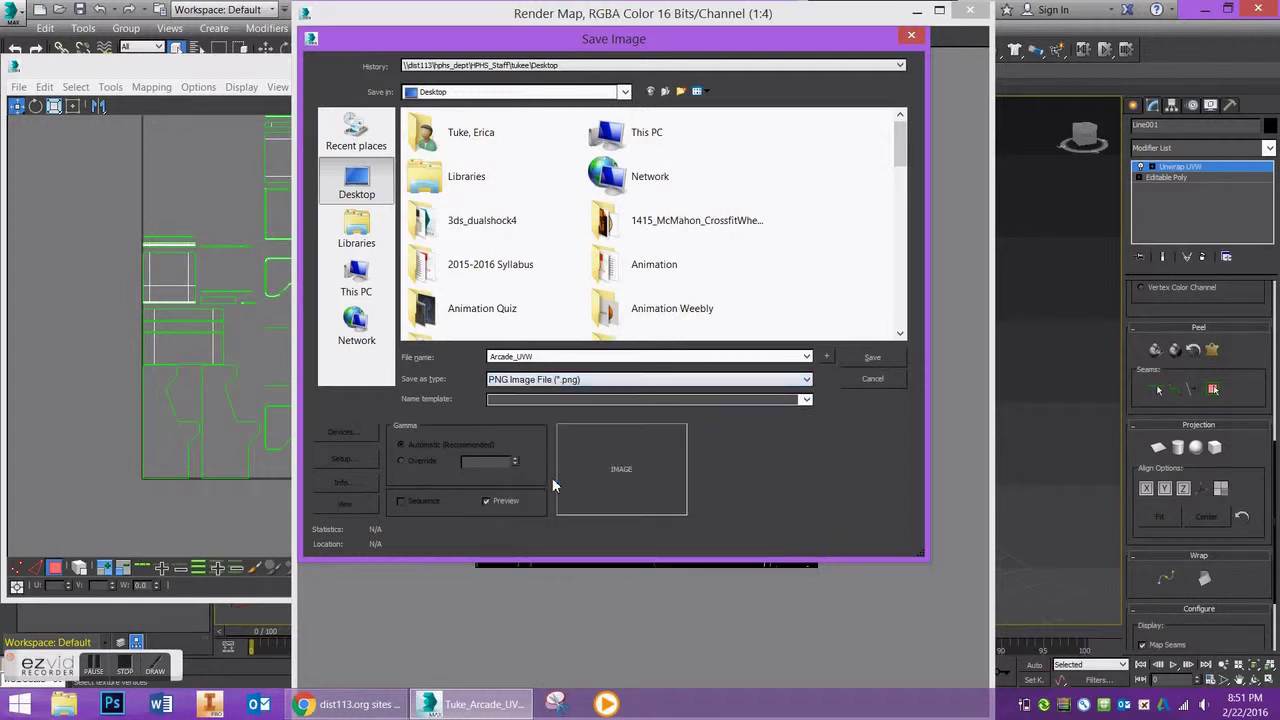
click(872, 357)
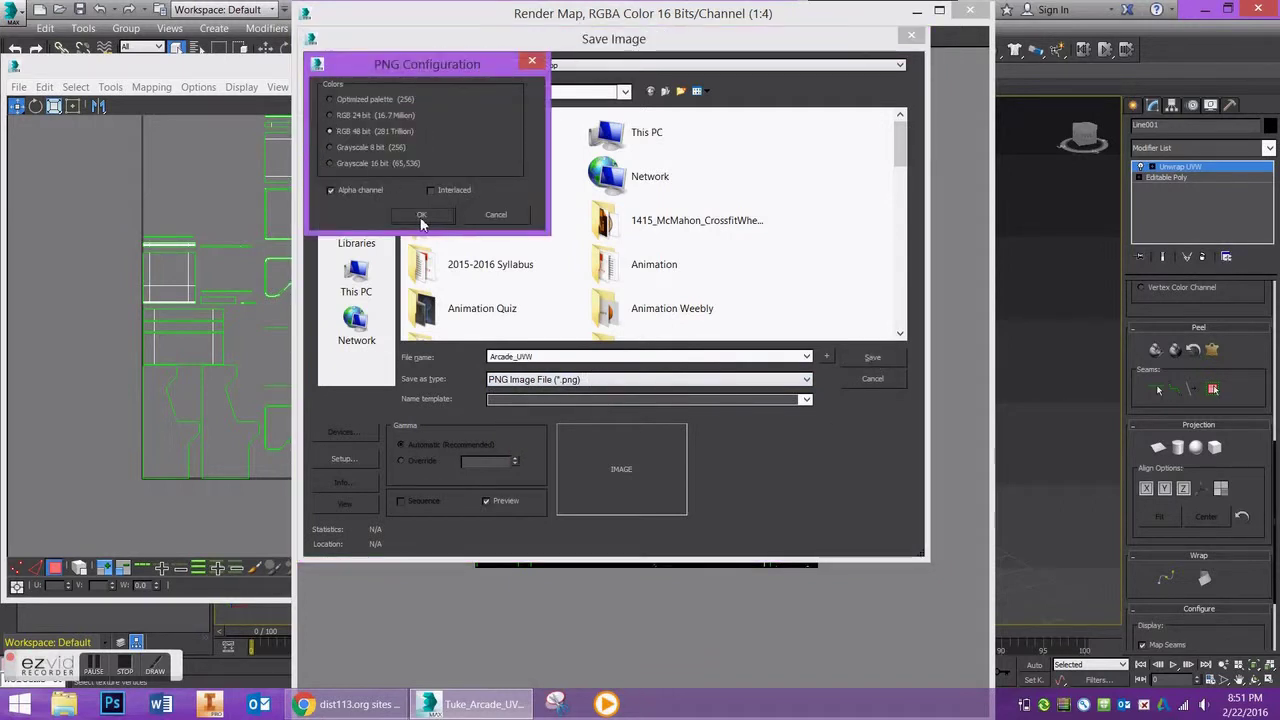
click(421, 216)
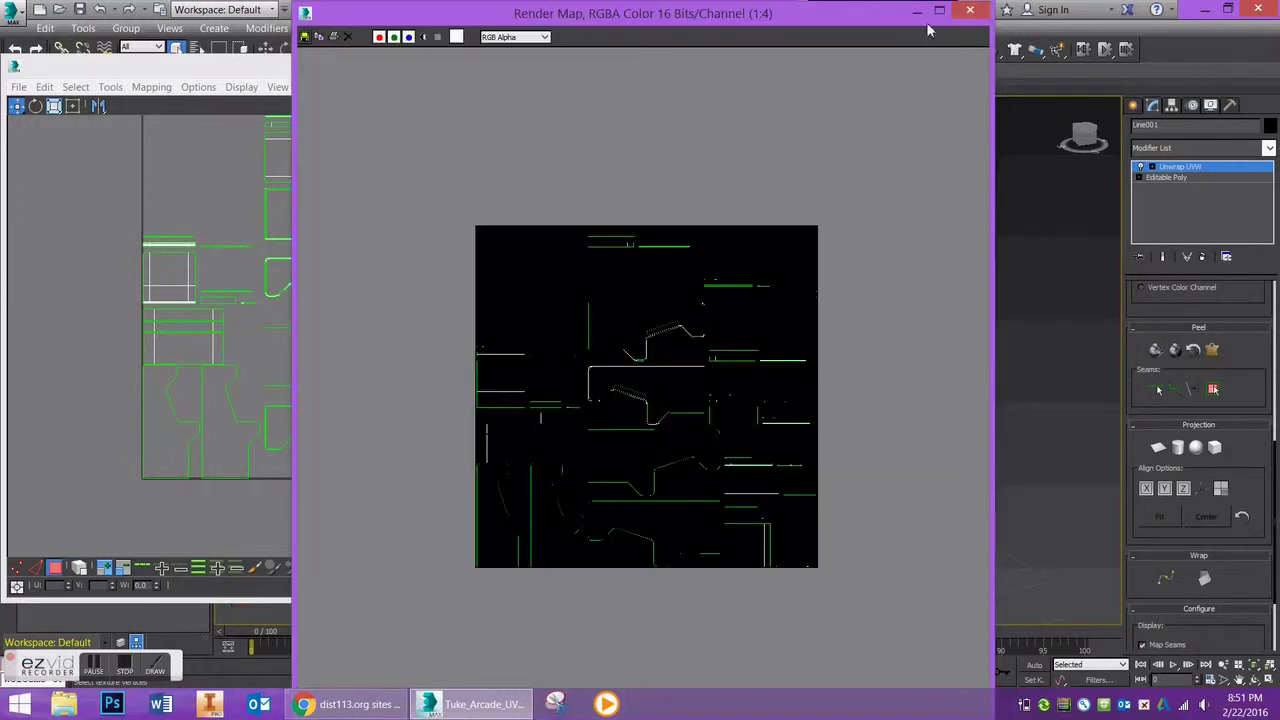
click(970, 10)
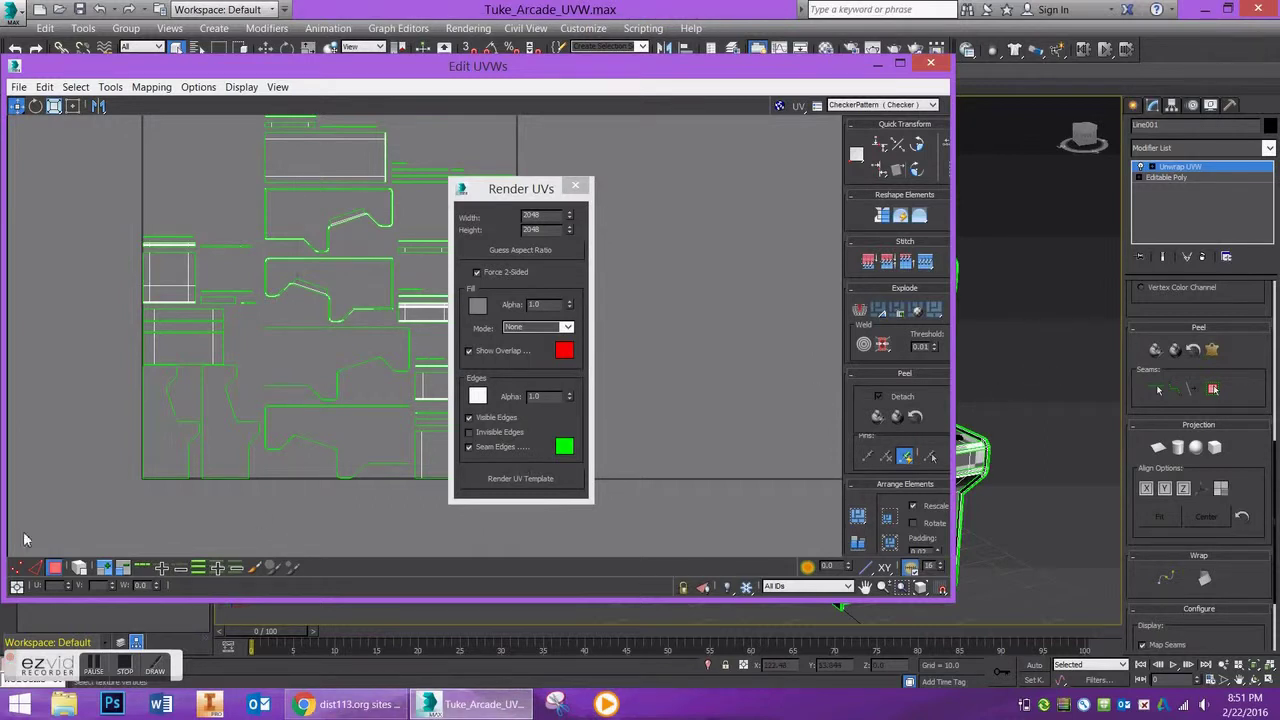
click(124, 673)
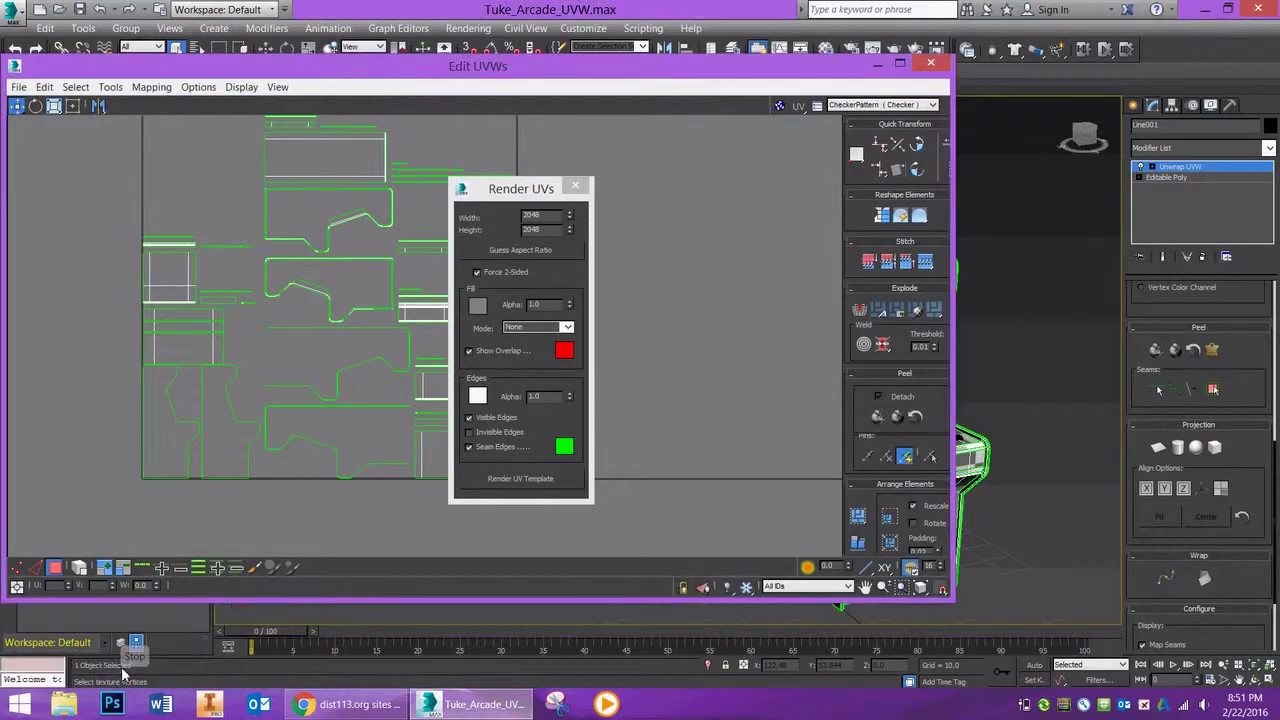